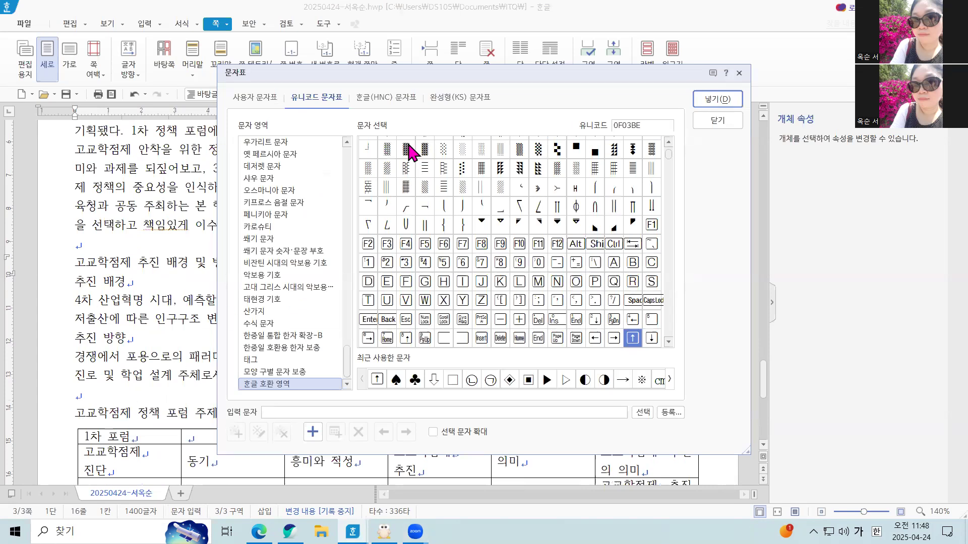
Insert the ♣ symbol from the HNC full-width general symbols (전각 기호(일반)) before the heading 고교학점제 추진 배경 및 방향.
{"action": "left_click", "coordinate": [383, 105]}
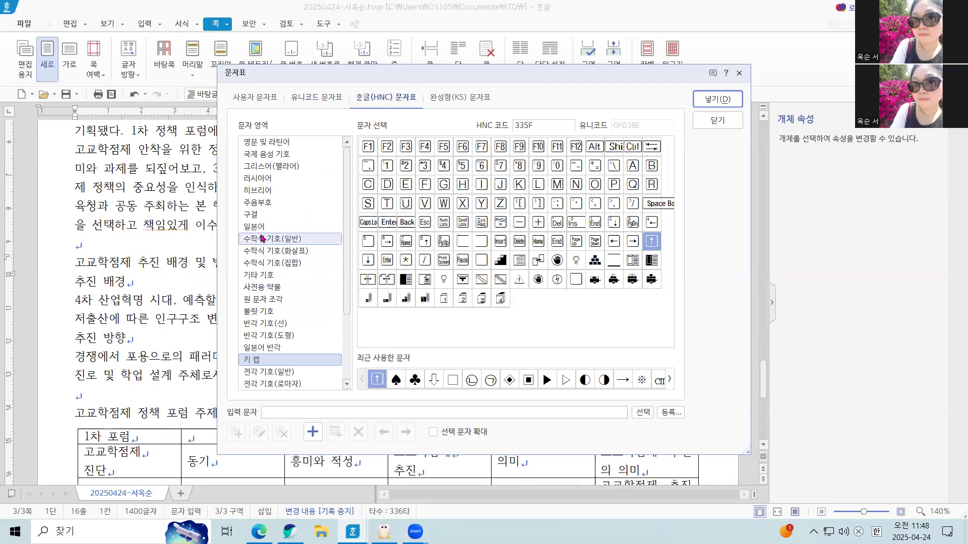
{"action": "left_click", "coordinate": [270, 373]}
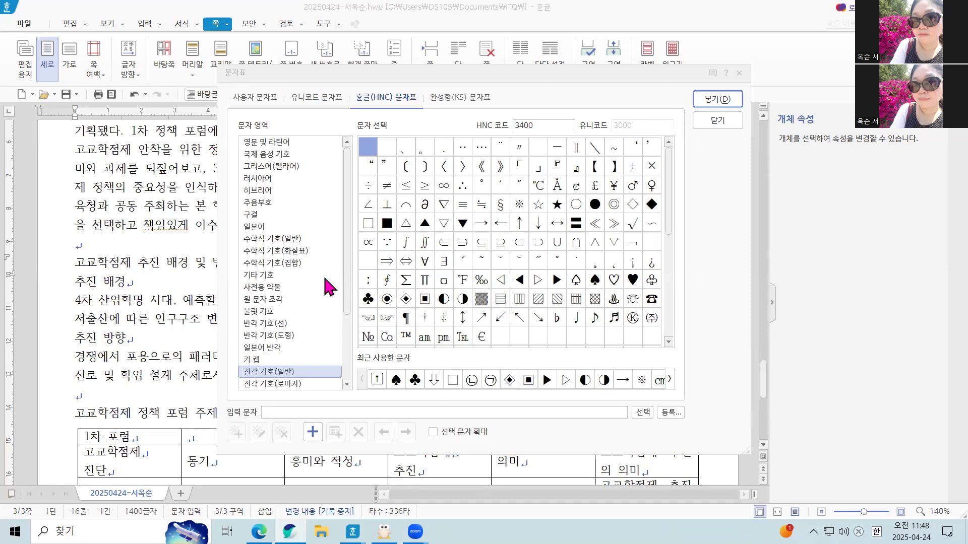
{"action": "left_click", "coordinate": [370, 301]}
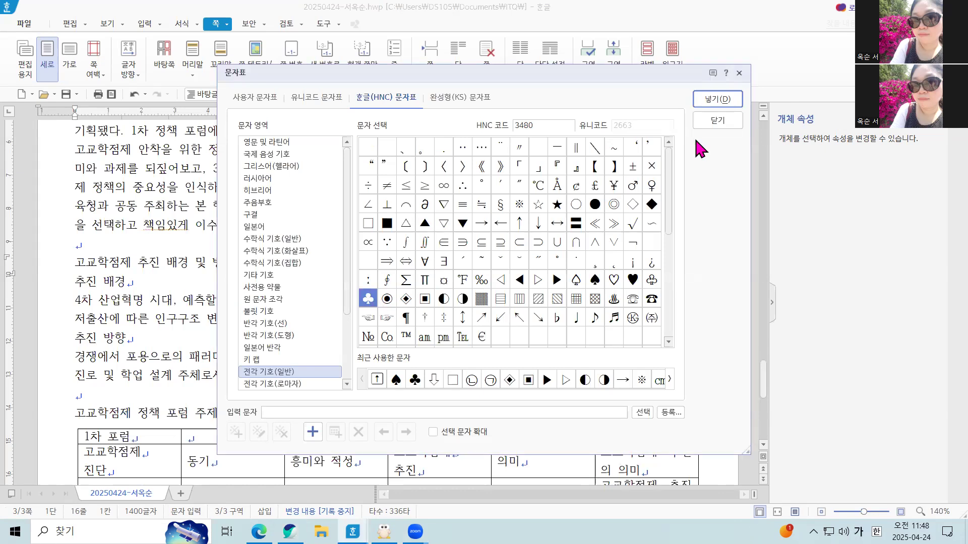
{"action": "left_click", "coordinate": [716, 100]}
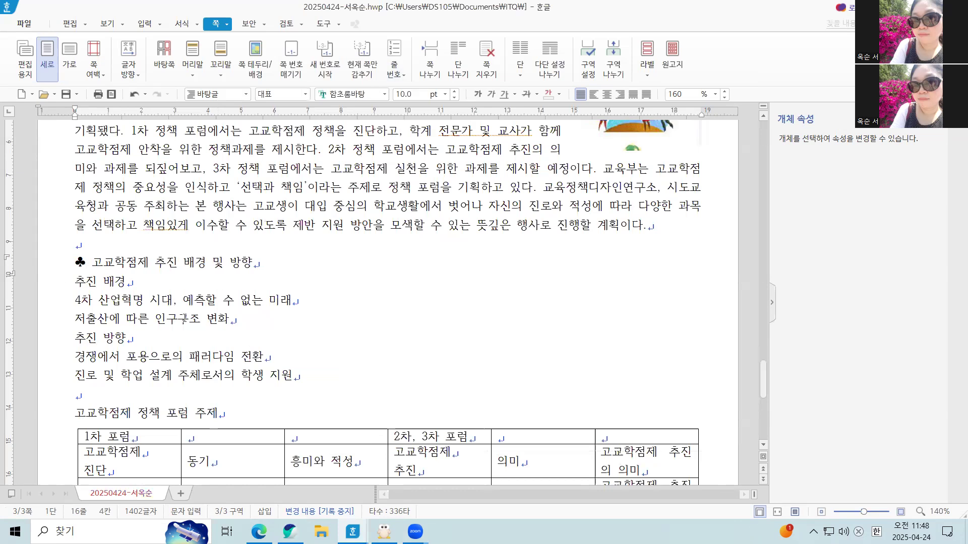
Insert a ♣ symbol and a space before the heading 고교학점제 정책 포럼 주제, converting the consonant ㅁ into the special character.
{"action": "left_click", "coordinate": [74, 416]}
{"action": "scroll", "coordinate": [86, 389], "scroll_direction": "down", "scroll_amount": 1}
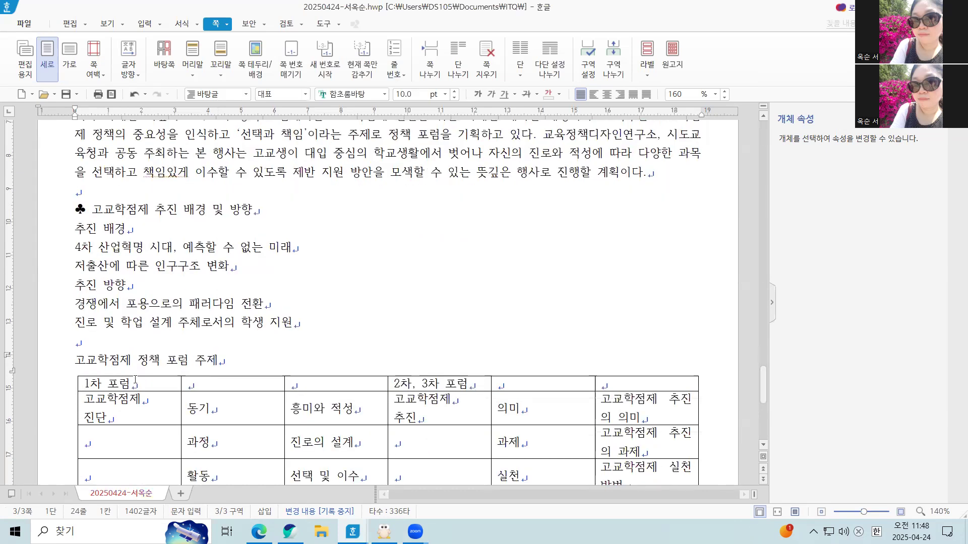
{"action": "scroll", "coordinate": [83, 380], "scroll_direction": "up", "scroll_amount": 1}
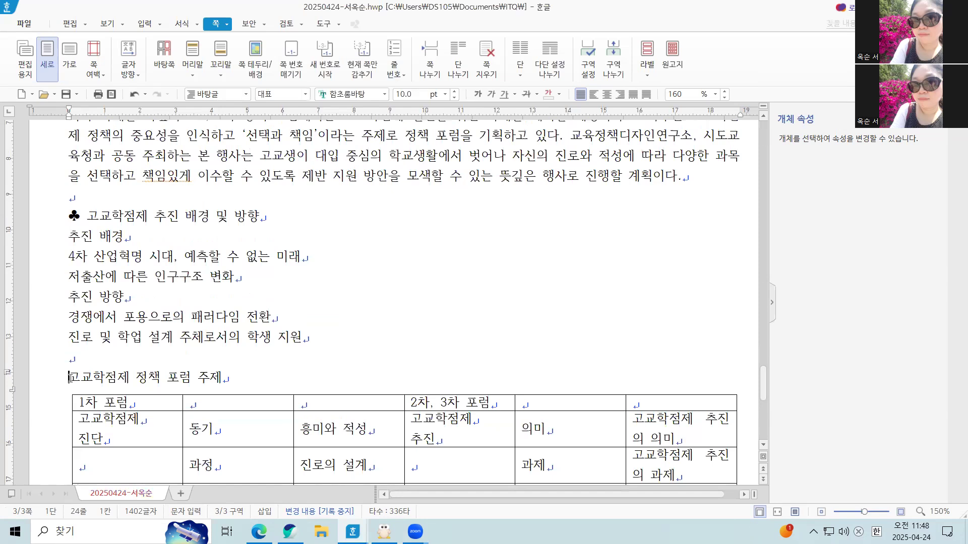
{"action": "type", "text": "ㅁ"}
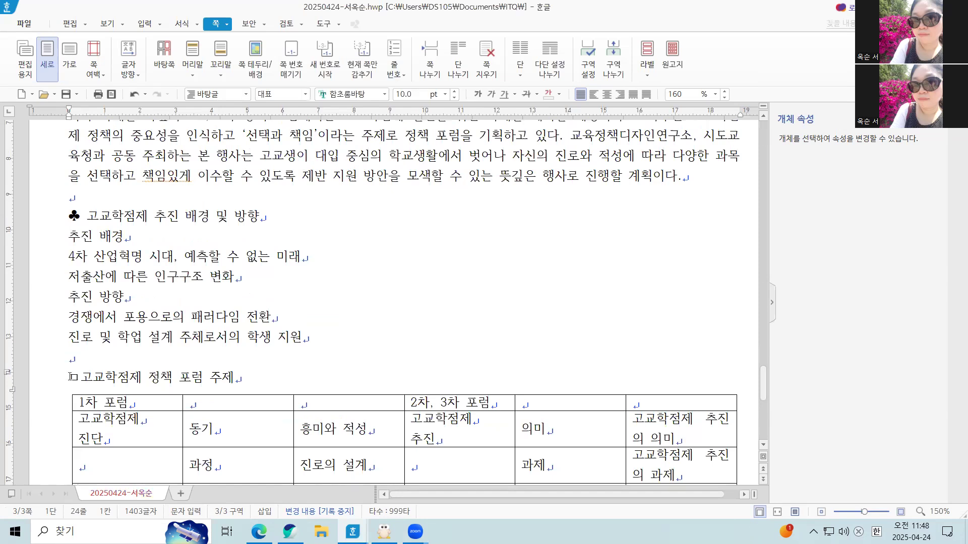
{"action": "key", "text": "Hangul_Hanja"}
{"action": "left_click", "coordinate": [526, 306]}
{"action": "left_click", "coordinate": [602, 226]}
{"action": "left_click", "coordinate": [81, 377]}
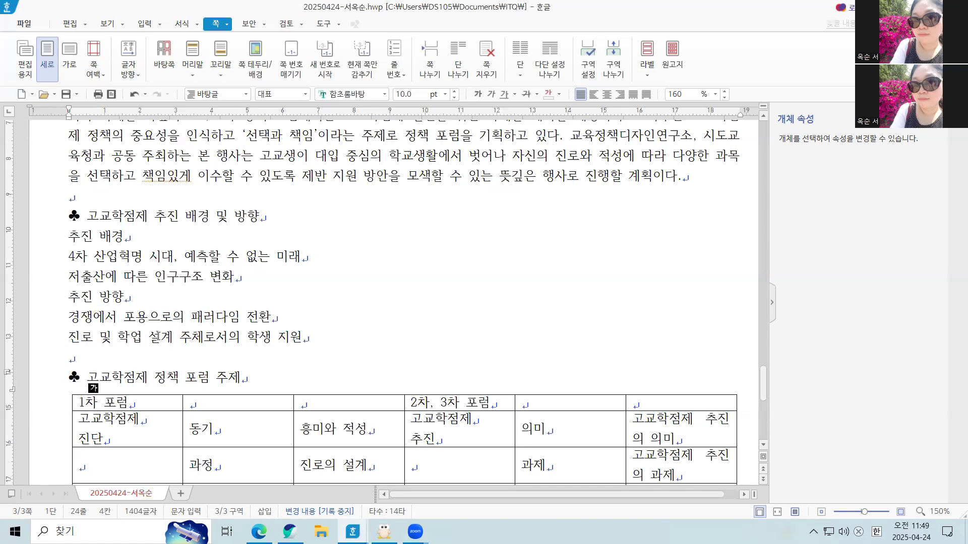
{"action": "left_click", "coordinate": [159, 336]}
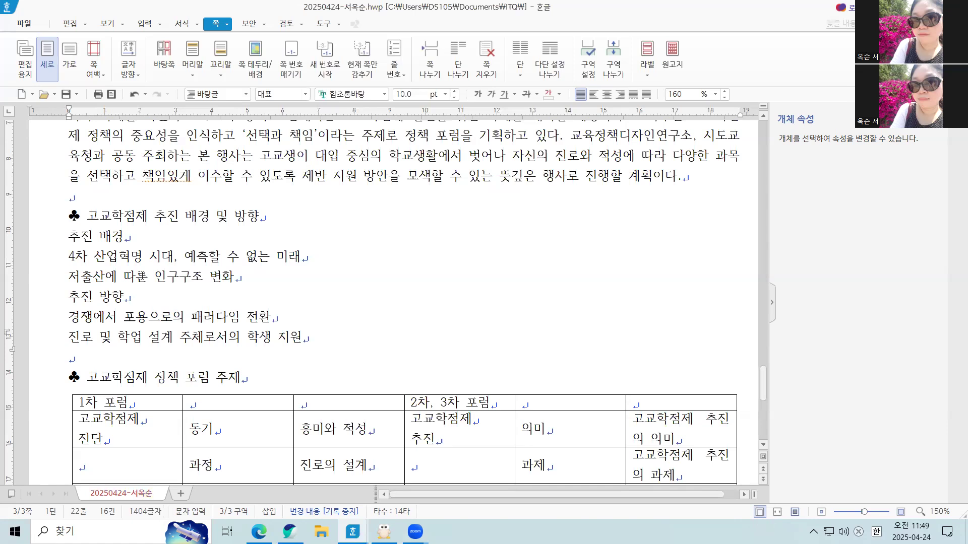
Format the whole heading ♣ 고교학점제 추진 배경 및 방향 in the 굴림 font at 18 pt.
{"action": "left_click", "coordinate": [65, 214]}
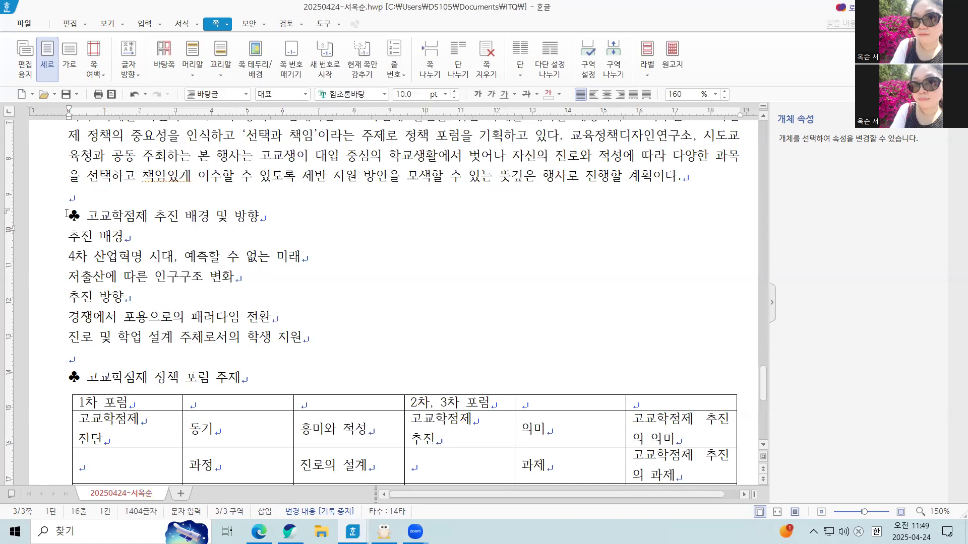
{"action": "left_click", "coordinate": [71, 216]}
{"action": "left_click_drag", "start_coordinate": [72, 215], "coordinate": [264, 220]}
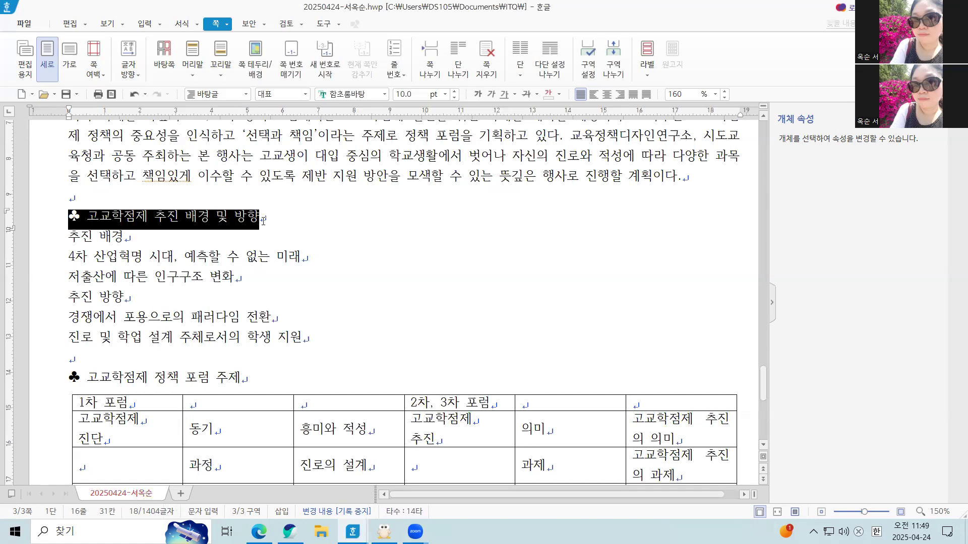
{"action": "left_click", "coordinate": [384, 95]}
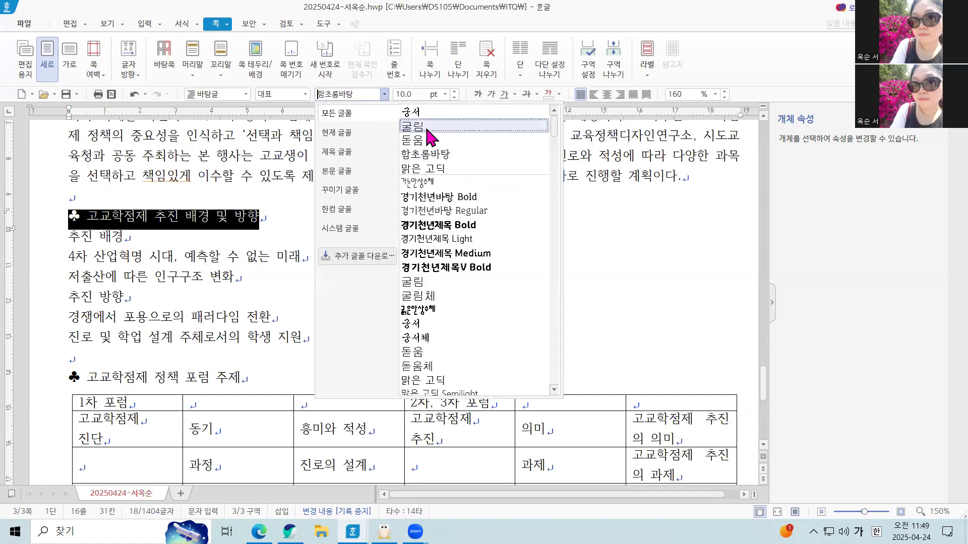
{"action": "left_click", "coordinate": [425, 127]}
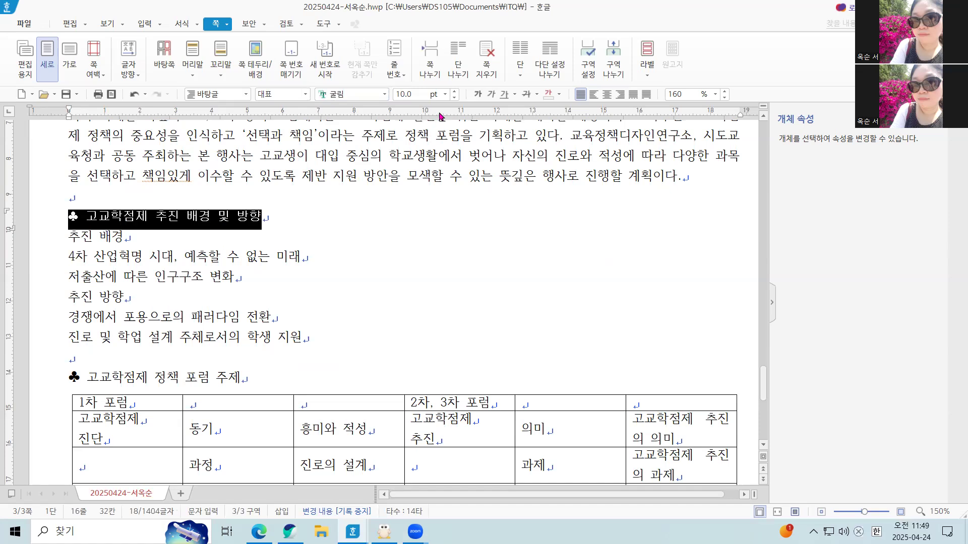
{"action": "left_click", "coordinate": [445, 94]}
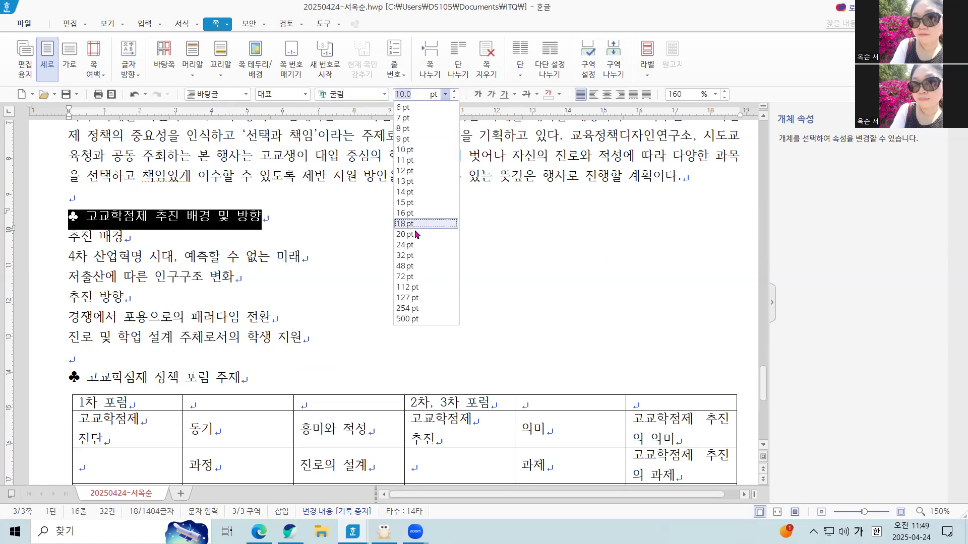
{"action": "left_click", "coordinate": [407, 223]}
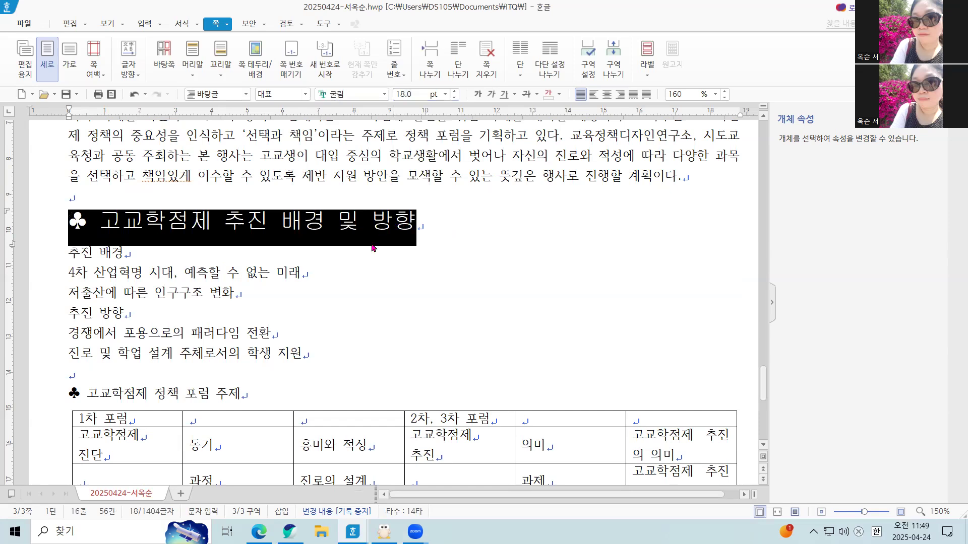
{"action": "left_click", "coordinate": [373, 227]}
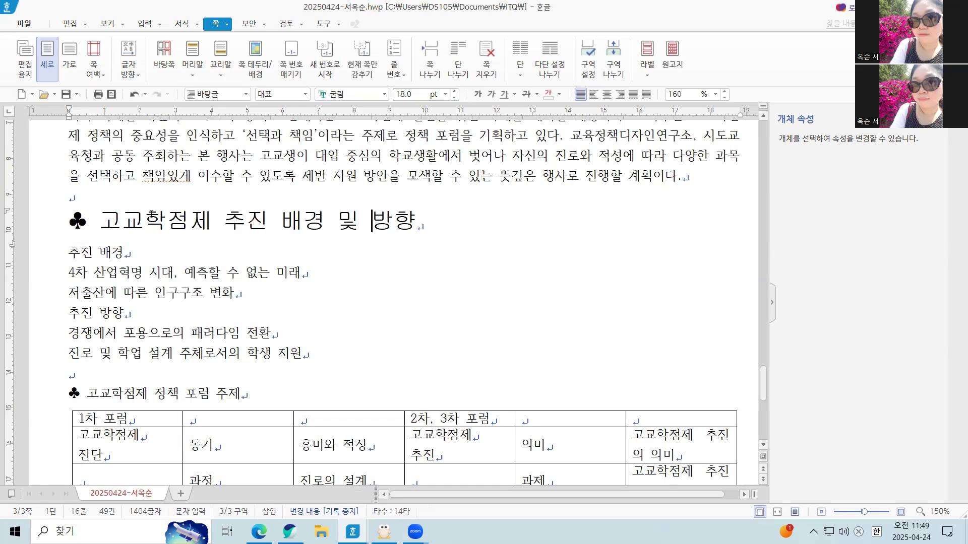
Give the heading text 고교학점제 추진 배경 및 방향, without its ♣ symbol, a white font colour and red shading.
{"action": "left_click_drag", "start_coordinate": [98, 224], "coordinate": [417, 226]}
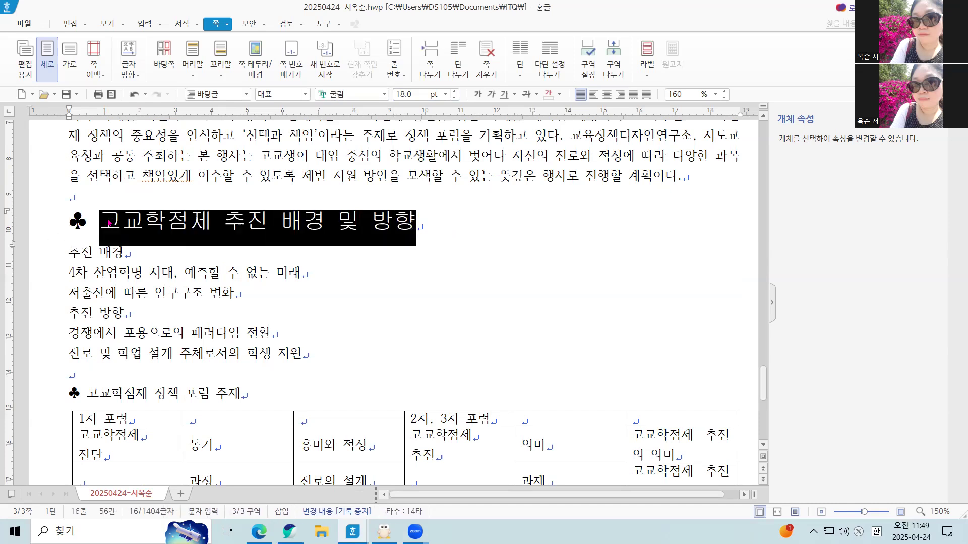
{"action": "right_click", "coordinate": [175, 225]}
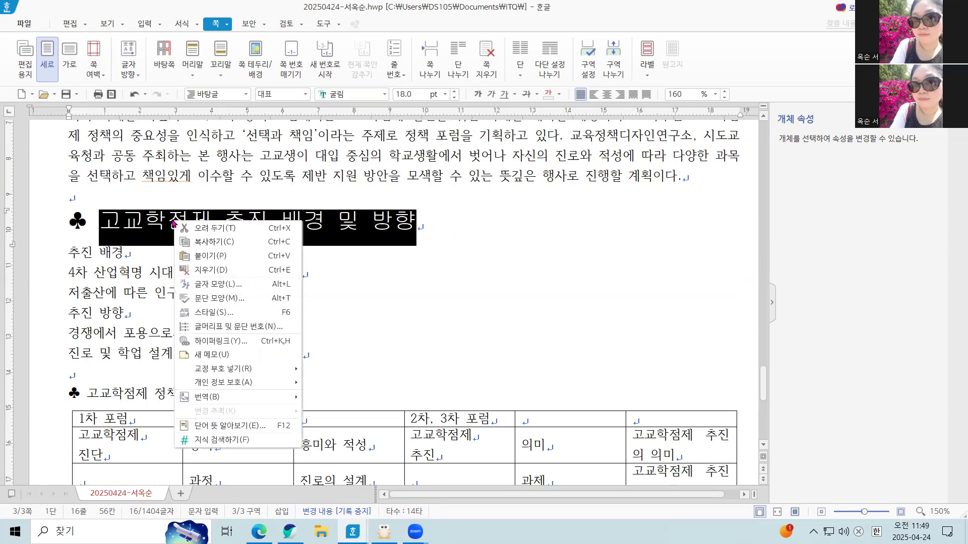
{"action": "left_click", "coordinate": [207, 285]}
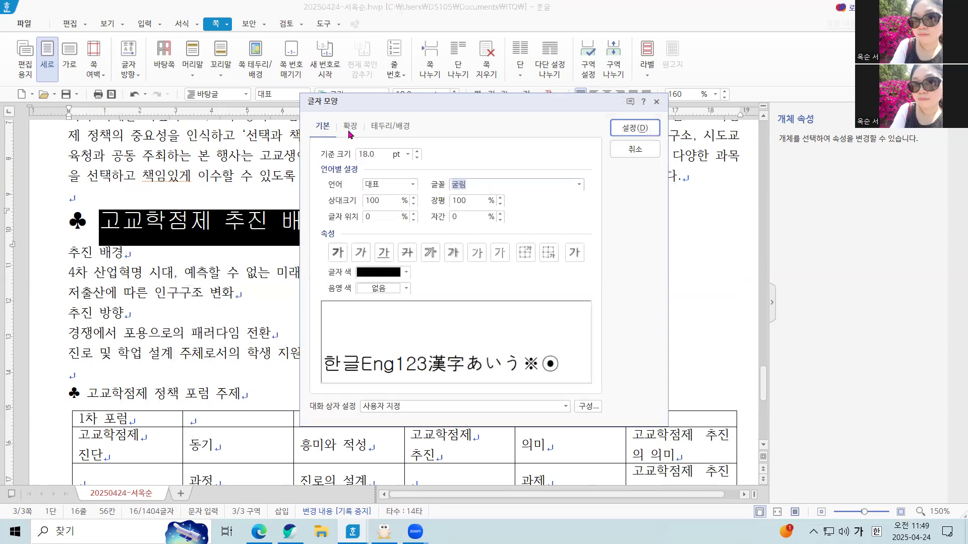
{"action": "left_click", "coordinate": [377, 276]}
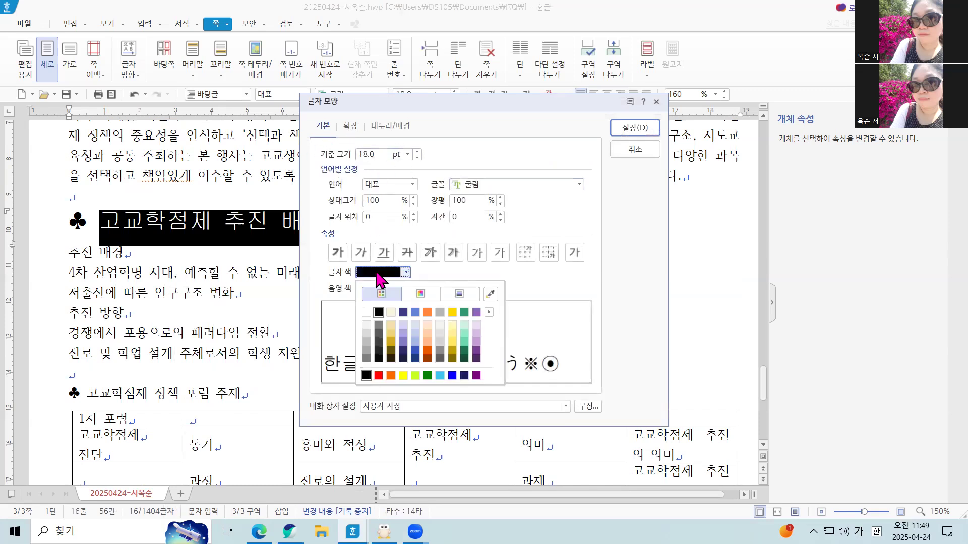
{"action": "left_click", "coordinate": [374, 316]}
{"action": "left_click", "coordinate": [382, 292]}
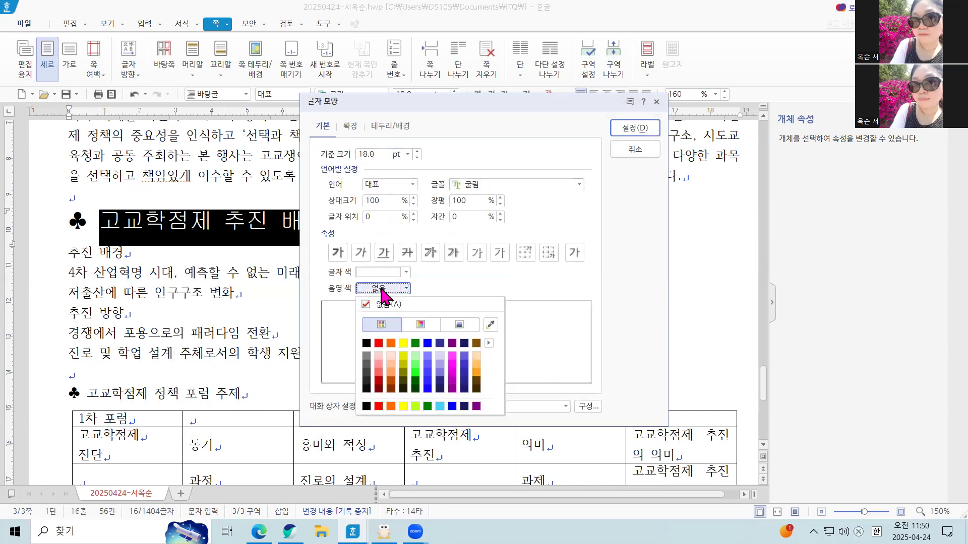
{"action": "left_click", "coordinate": [378, 346]}
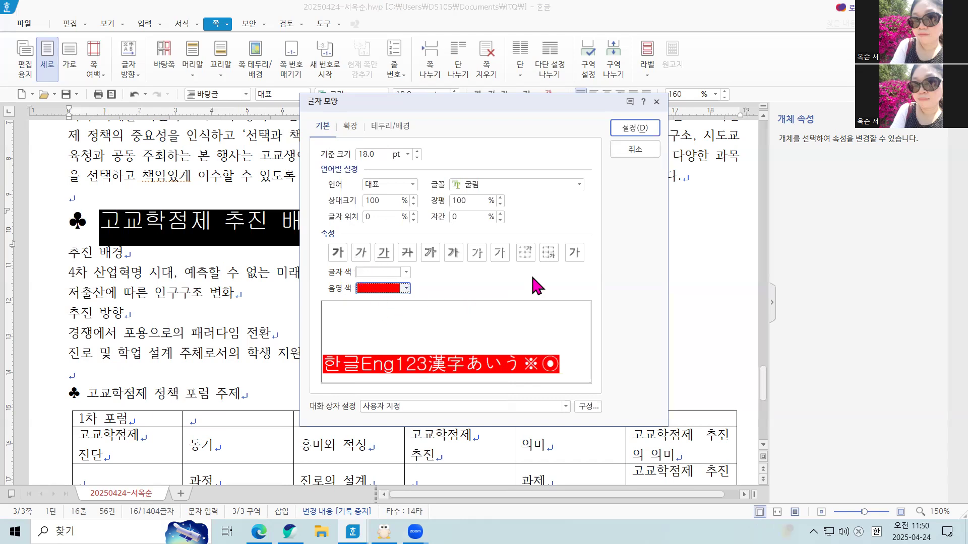
{"action": "left_click", "coordinate": [635, 127]}
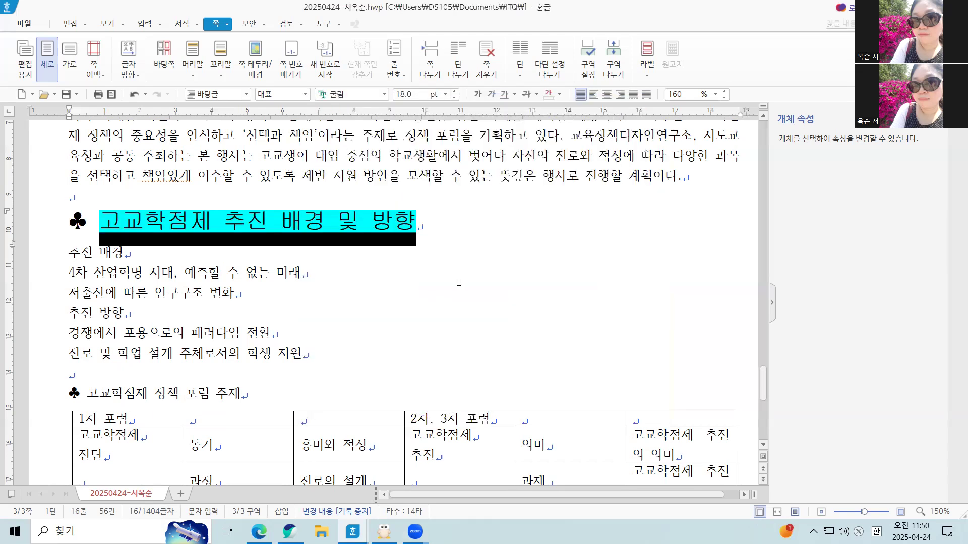
{"action": "key", "text": "Escape"}
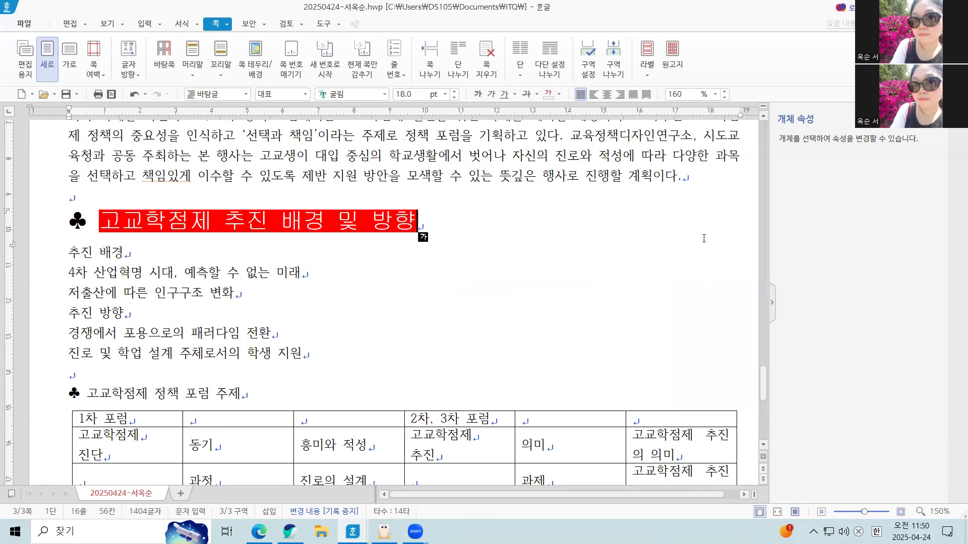
Choose the 1), 가), a), (1) paragraph numbering style for the six lines from 추진 배경 through 학생 지원.
{"action": "left_click", "coordinate": [127, 315]}
{"action": "left_click", "coordinate": [69, 256]}
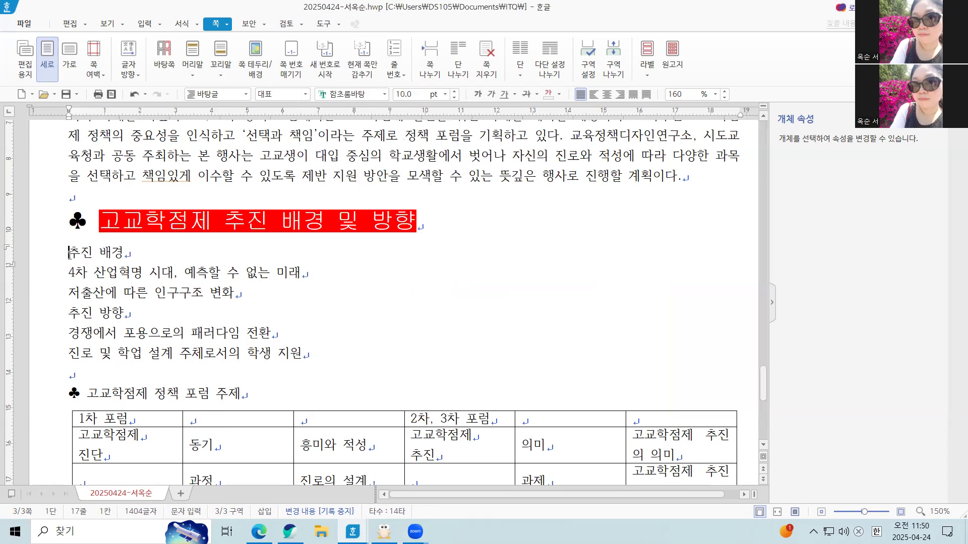
{"action": "left_click_drag", "start_coordinate": [68, 252], "coordinate": [301, 351]}
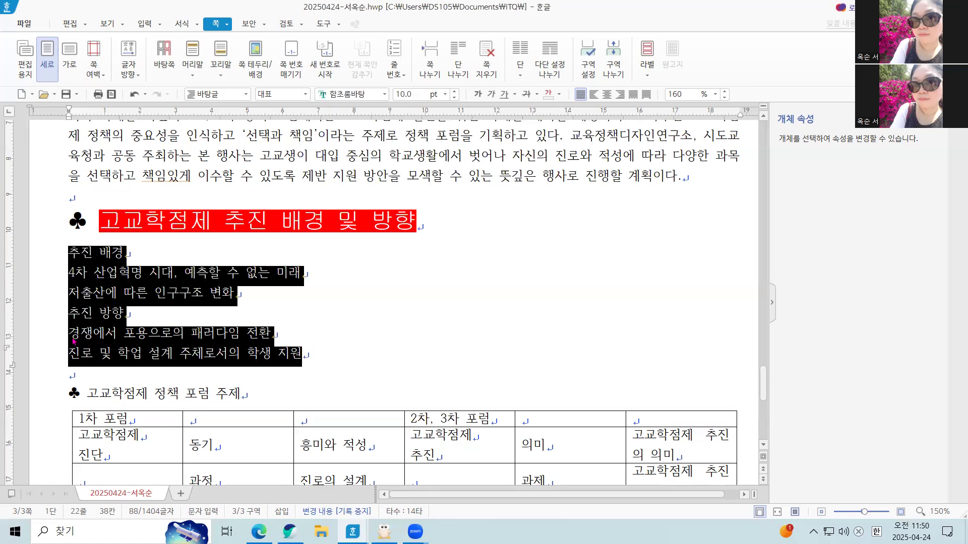
{"action": "right_click", "coordinate": [92, 279]}
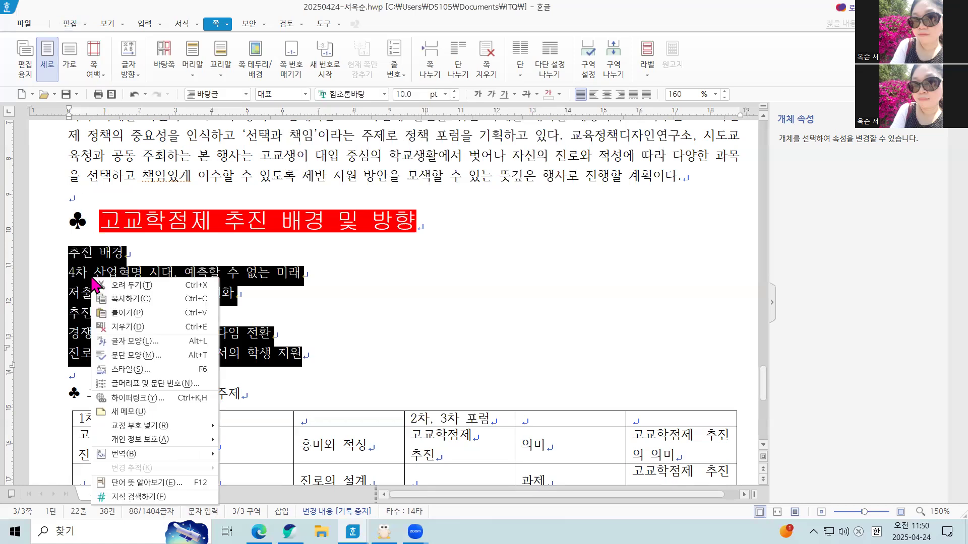
{"action": "left_click", "coordinate": [142, 384]}
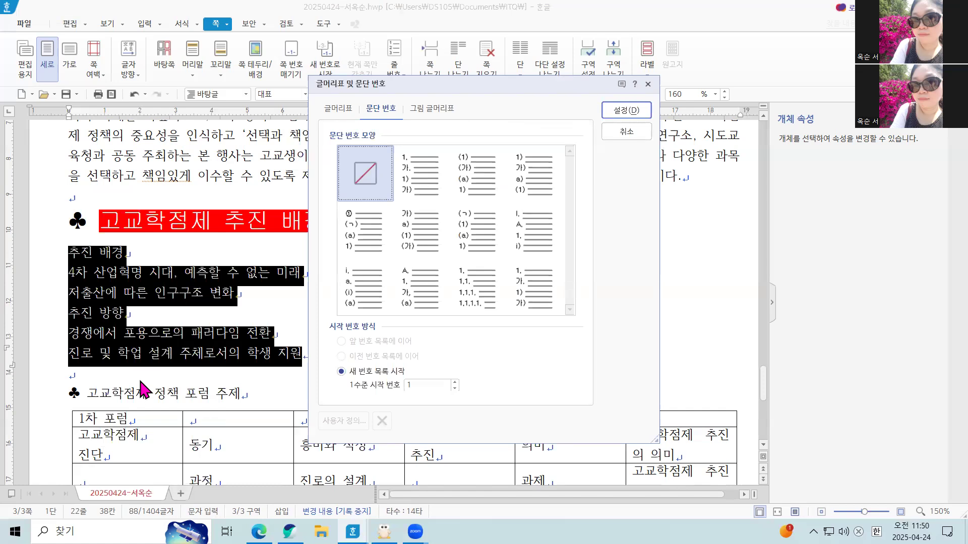
{"action": "left_click", "coordinate": [440, 167]}
{"action": "left_click", "coordinate": [526, 186]}
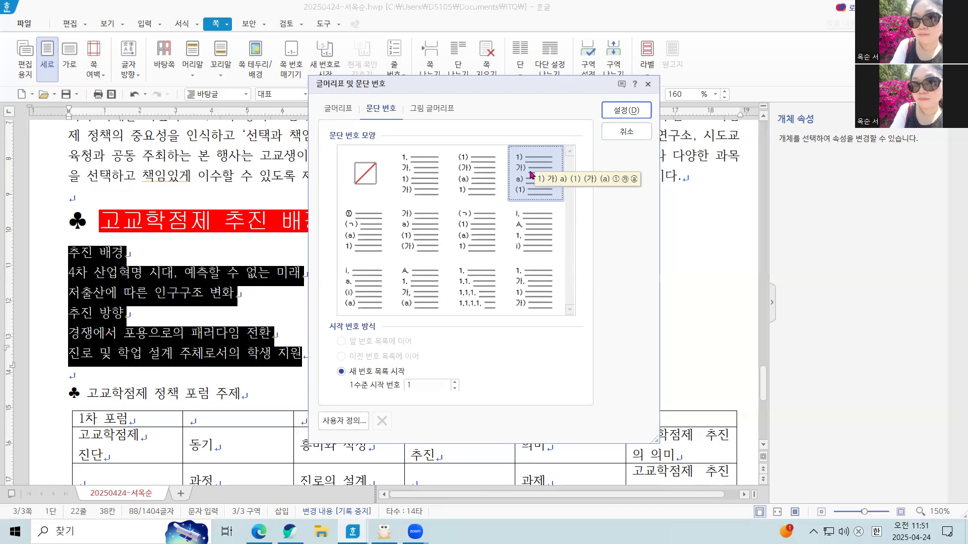
Customize level 1 of the paragraph numbering with a width adjustment of 20 pt and right (오른쪽) alignment.
{"action": "left_click", "coordinate": [331, 422]}
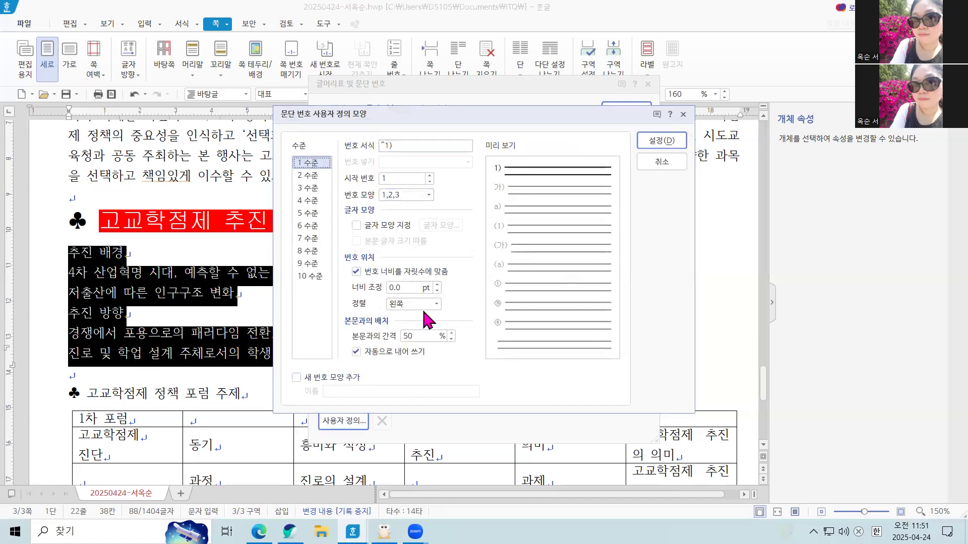
{"action": "left_click", "coordinate": [400, 288]}
{"action": "type", "text": "20"}
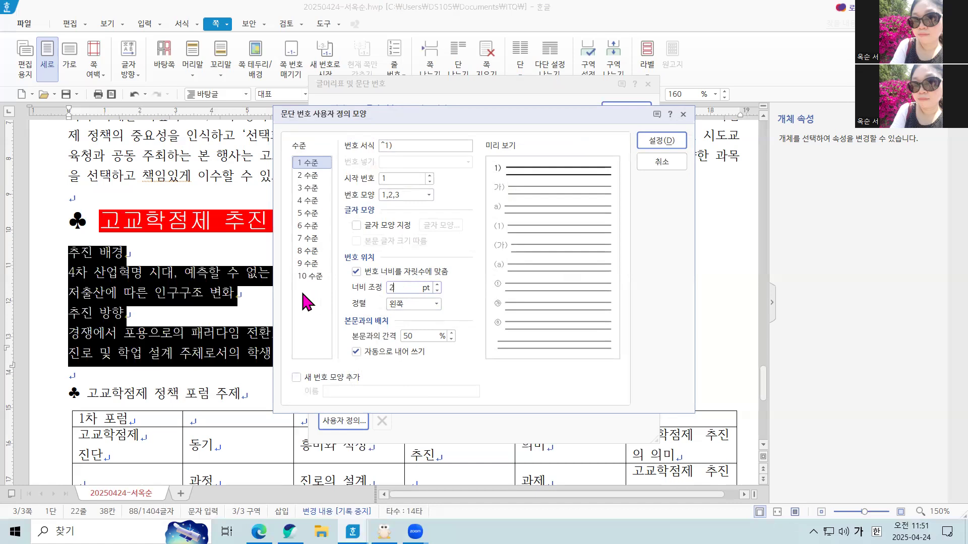
{"action": "left_click", "coordinate": [406, 304]}
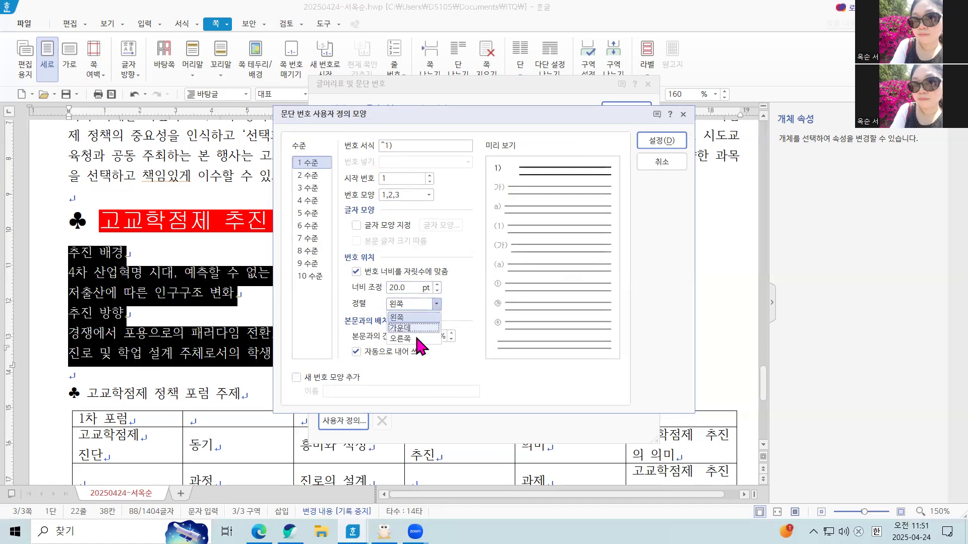
{"action": "left_click", "coordinate": [415, 335]}
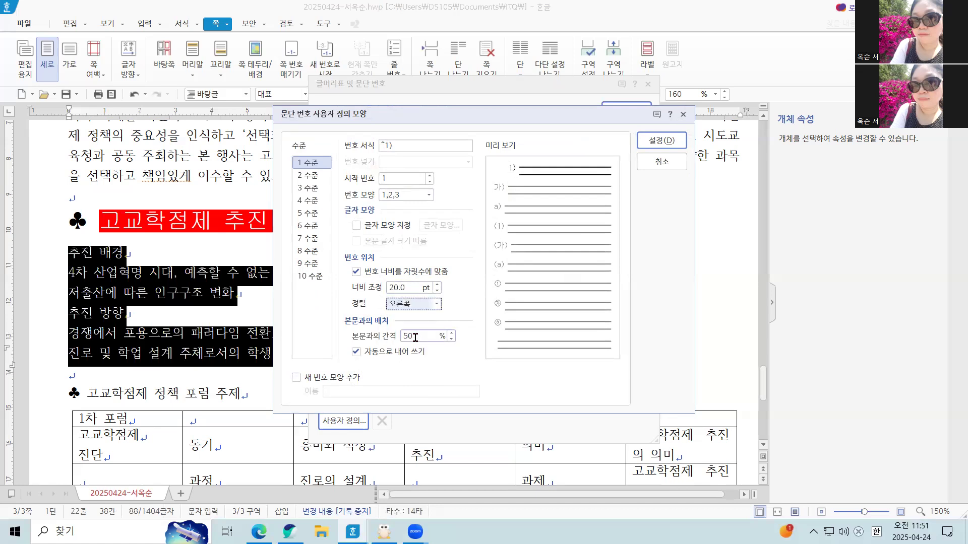
Customize level 2 of the paragraph numbering with a 30 pt width adjustment and right (오른쪽) alignment, and apply the numbering to the lines.
{"action": "left_click", "coordinate": [307, 175]}
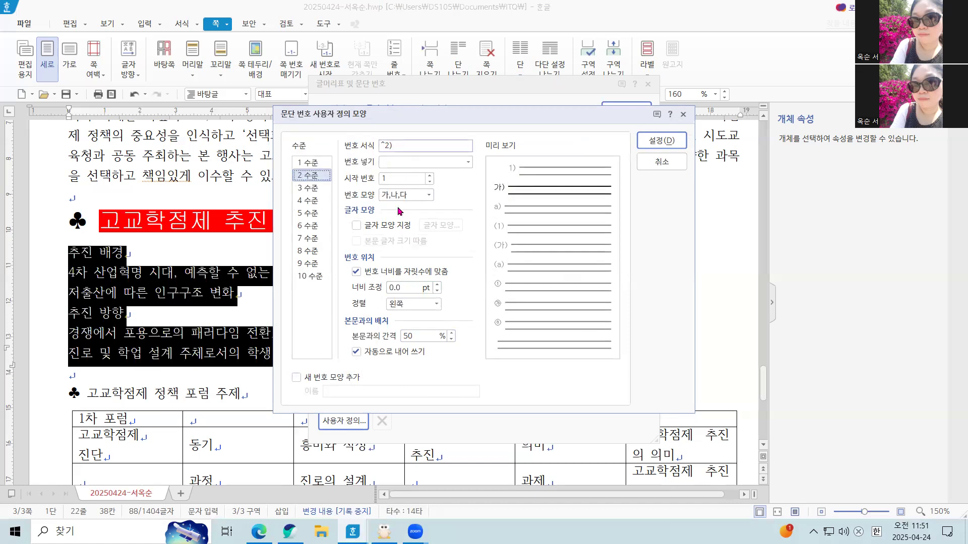
{"action": "double_click", "coordinate": [410, 288]}
{"action": "type", "text": "30"}
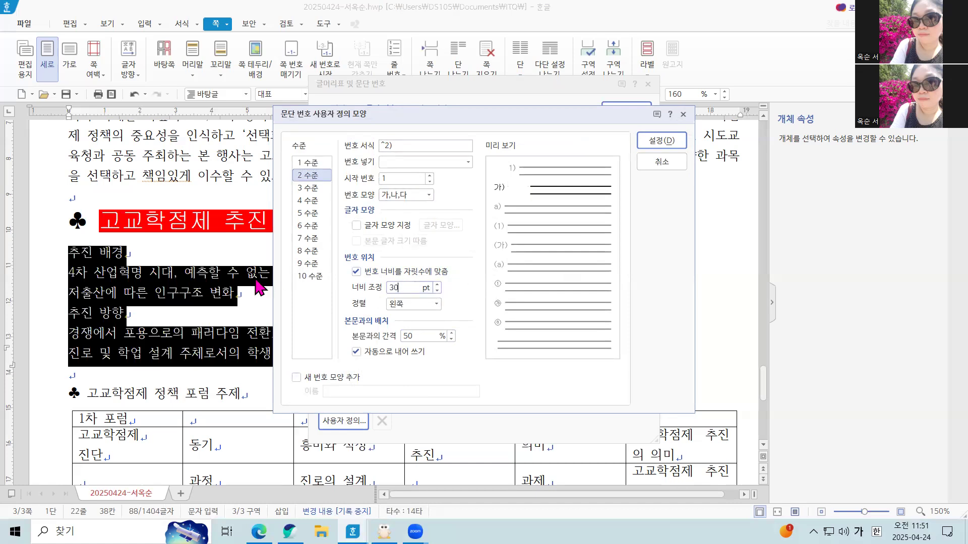
{"action": "left_click", "coordinate": [413, 304]}
{"action": "left_click", "coordinate": [412, 339]}
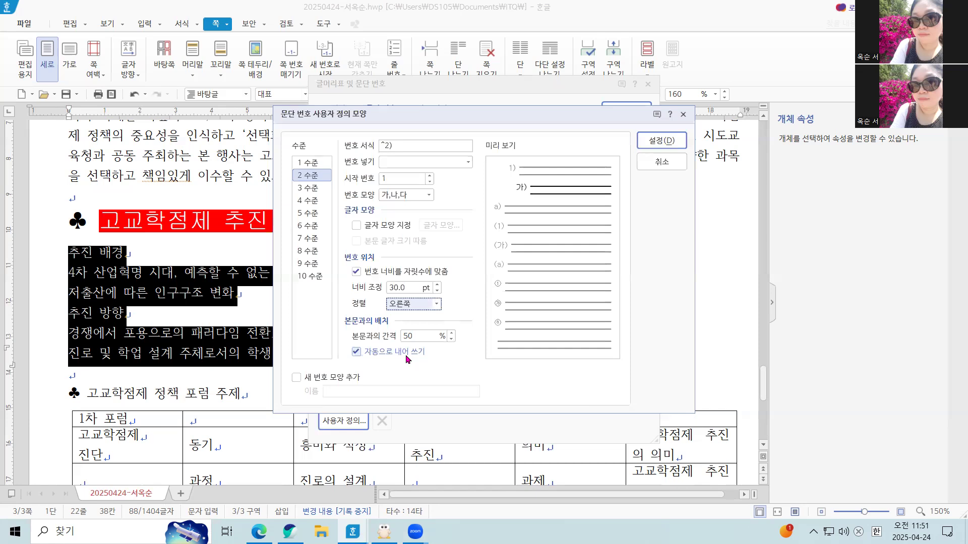
{"action": "left_click", "coordinate": [655, 142]}
{"action": "left_click", "coordinate": [625, 111]}
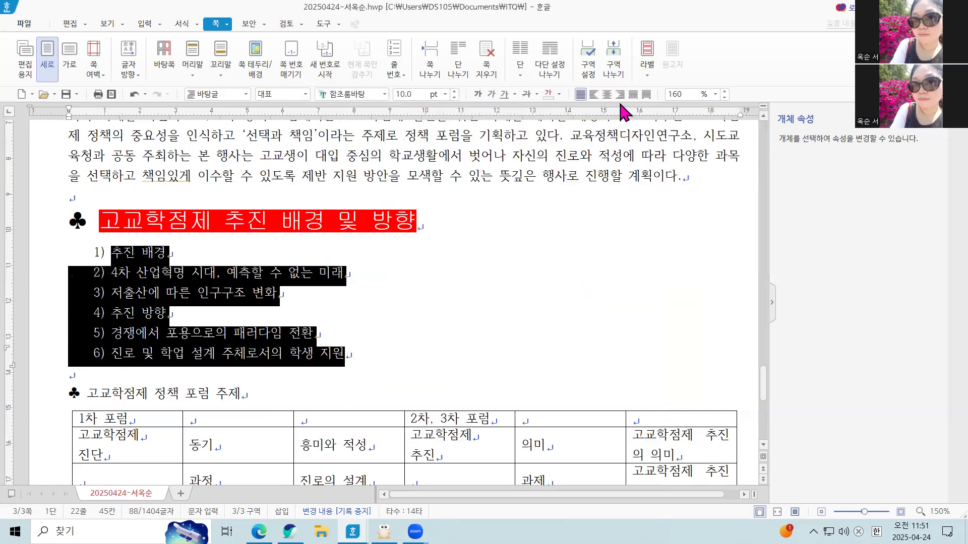
Set the line spacing of the six numbered lines from 추진 배경 through 학생 지원 to 180%.
{"action": "left_click", "coordinate": [161, 273]}
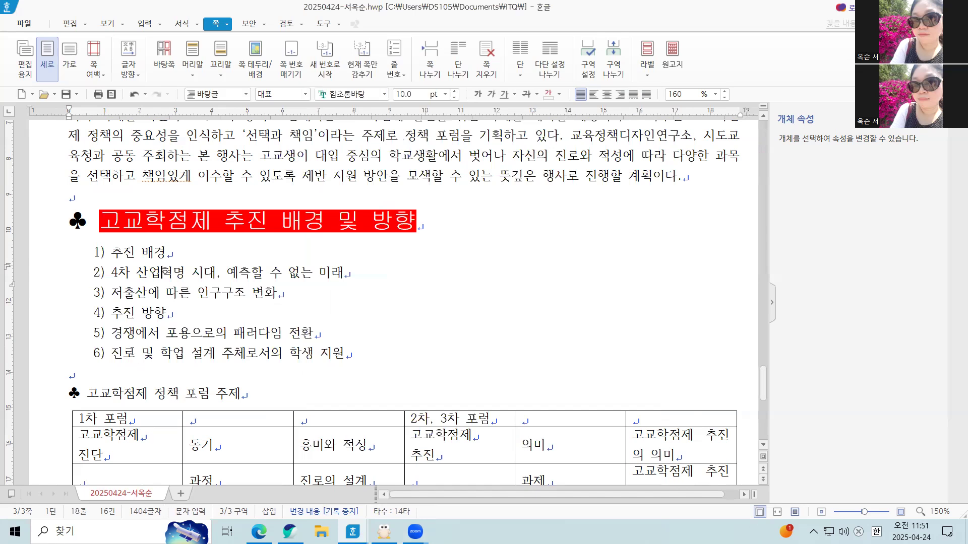
{"action": "left_click", "coordinate": [104, 272]}
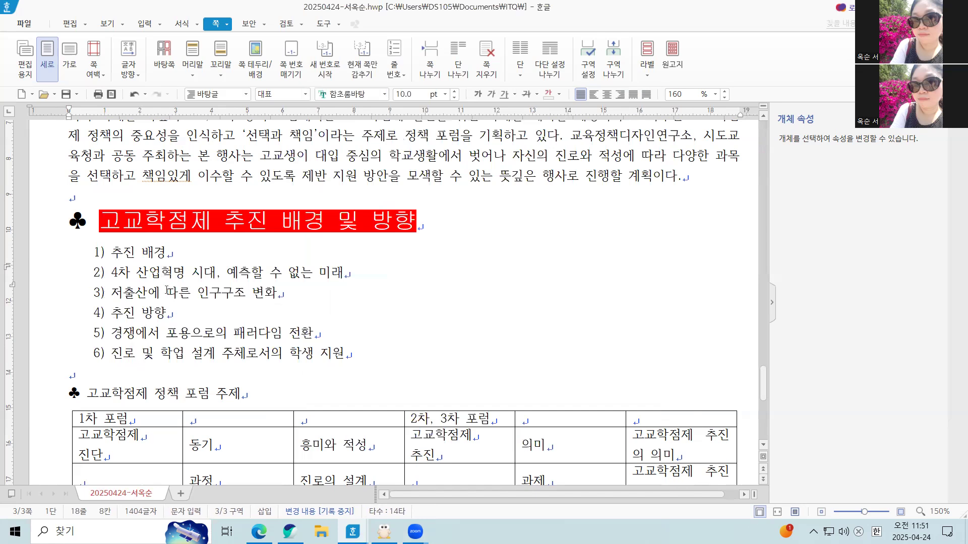
{"action": "left_click_drag", "start_coordinate": [111, 252], "coordinate": [345, 354]}
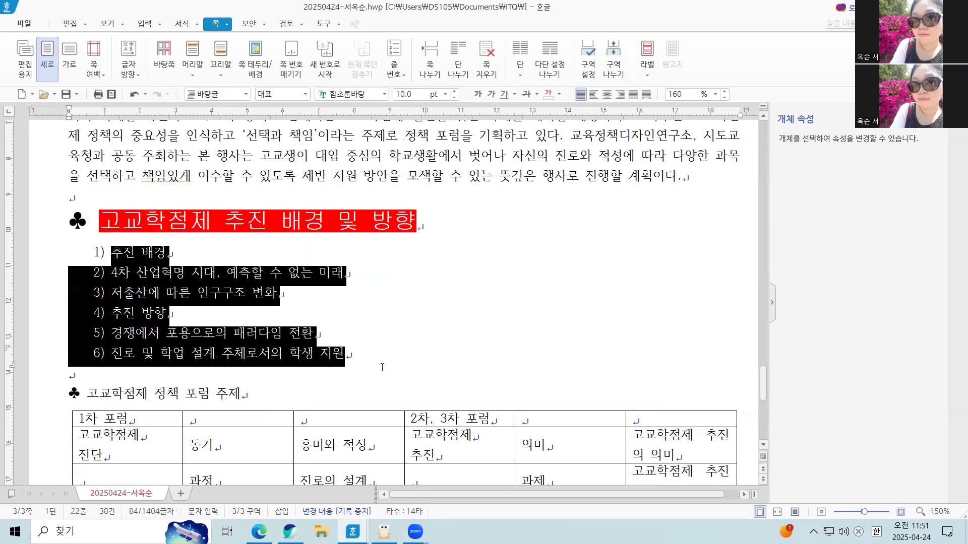
{"action": "left_click", "coordinate": [714, 94]}
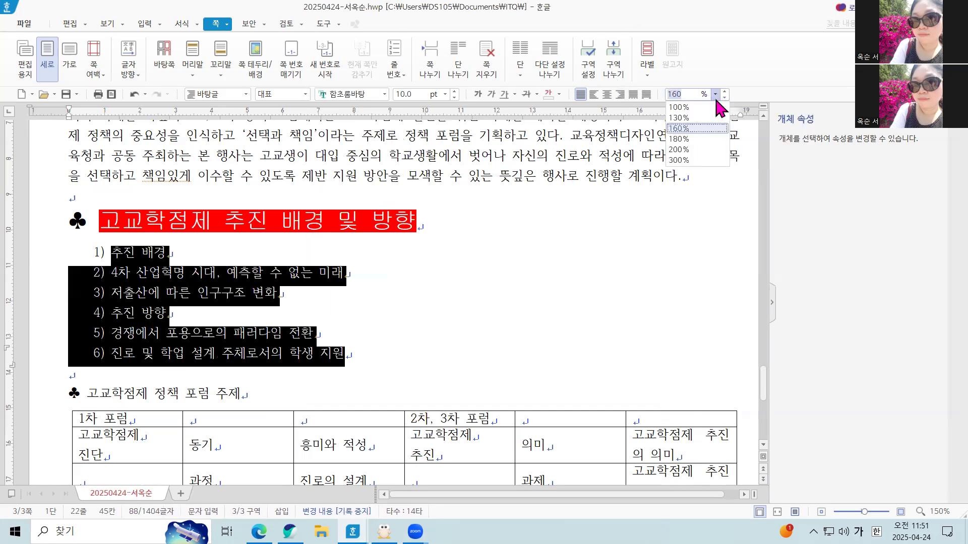
{"action": "left_click", "coordinate": [711, 140]}
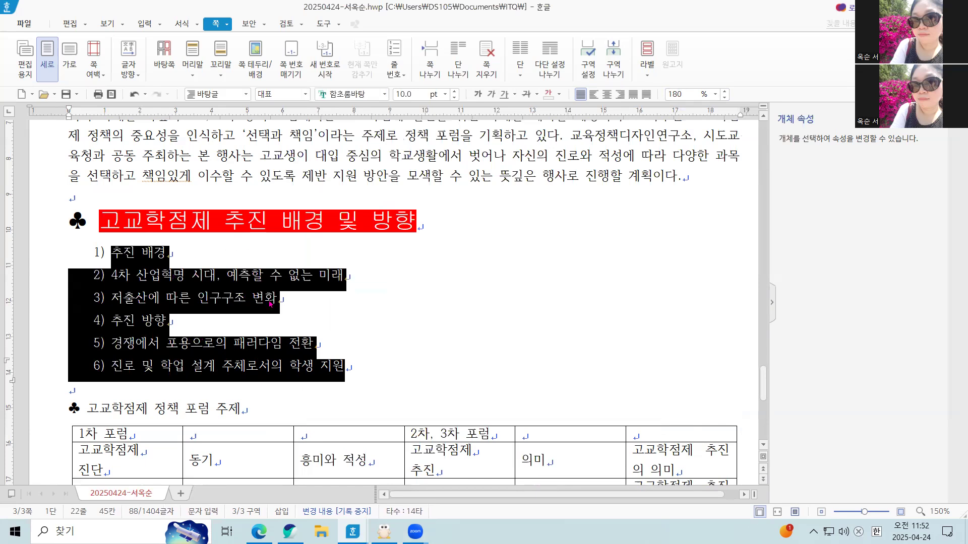
Demote the two lines under 추진 배경 and the two lines under 추진 방향 to the second numbering level, 가) and 나).
{"action": "left_click", "coordinate": [196, 295]}
{"action": "left_click_drag", "start_coordinate": [108, 275], "coordinate": [328, 311]}
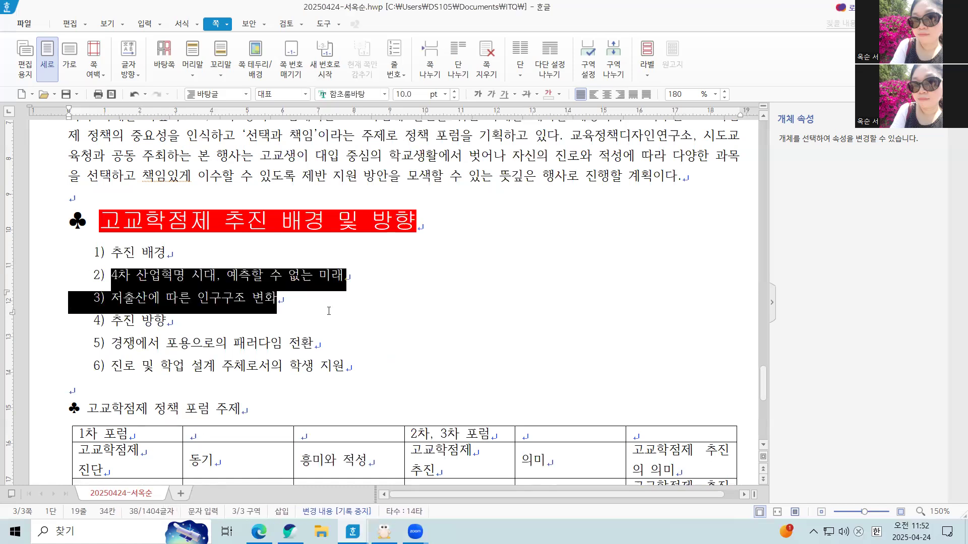
{"action": "key", "text": "ctrl+KP_Add"}
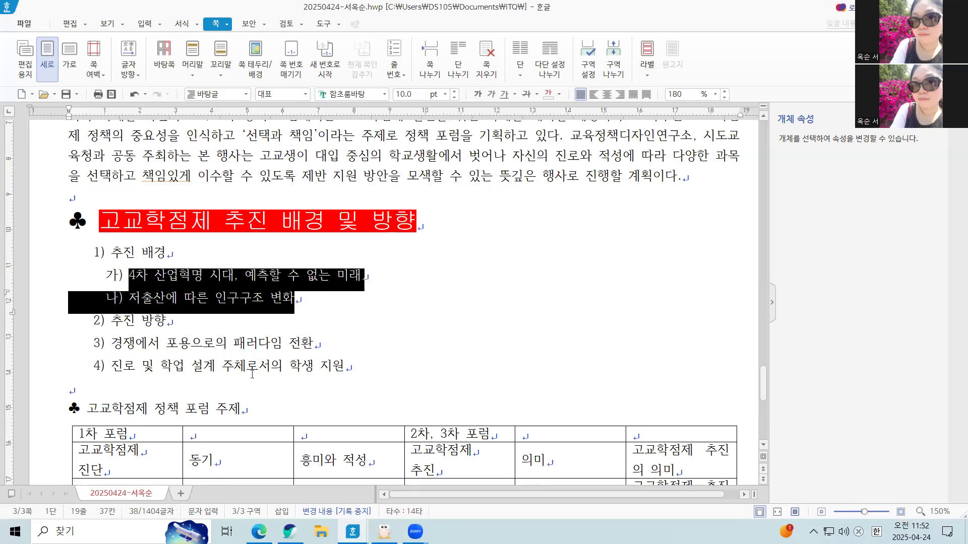
{"action": "left_click_drag", "start_coordinate": [119, 348], "coordinate": [438, 372]}
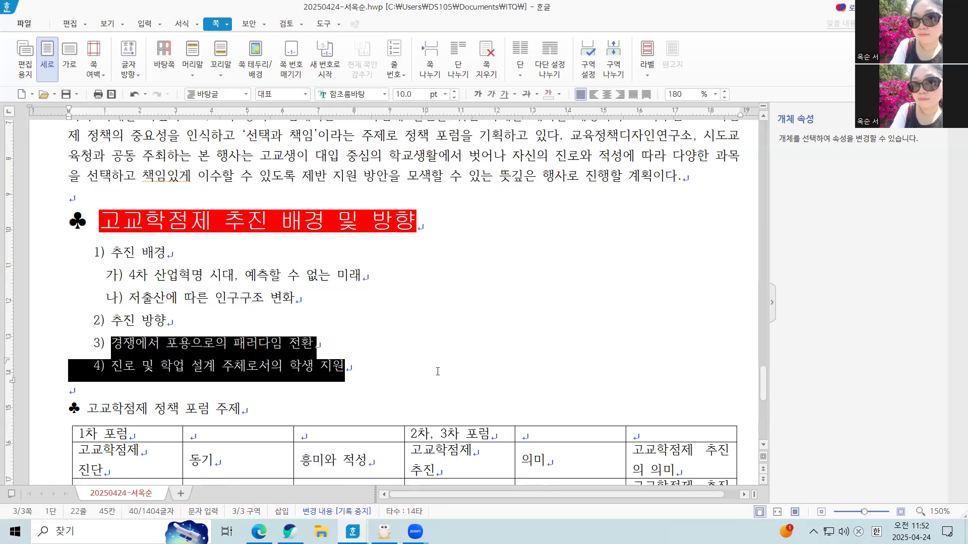
{"action": "key", "text": "ctrl+KP_Add"}
{"action": "left_click", "coordinate": [425, 345]}
Format the whole heading ♣ 고교학점제 정책 포럼 주제 in the 굴림 font at 18 pt.
{"action": "scroll", "coordinate": [426, 345], "scroll_direction": "down", "scroll_amount": 1}
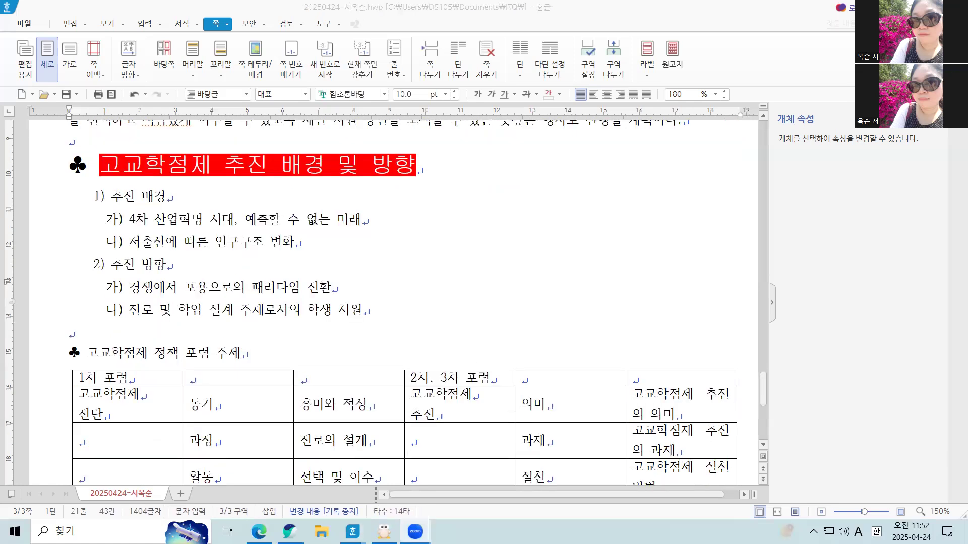
{"action": "scroll", "coordinate": [245, 383], "scroll_direction": "down", "scroll_amount": 1}
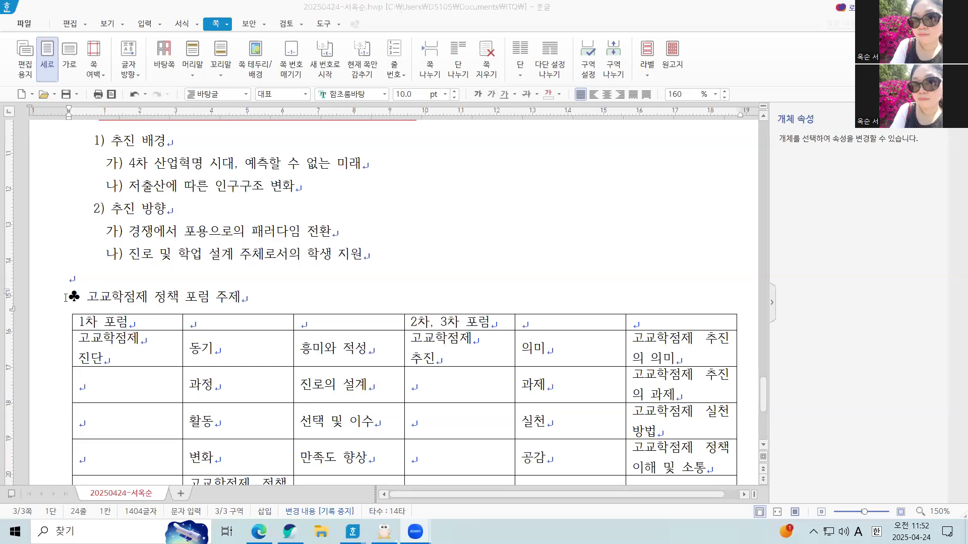
{"action": "left_click", "coordinate": [66, 298]}
{"action": "left_click_drag", "start_coordinate": [66, 298], "coordinate": [255, 298]}
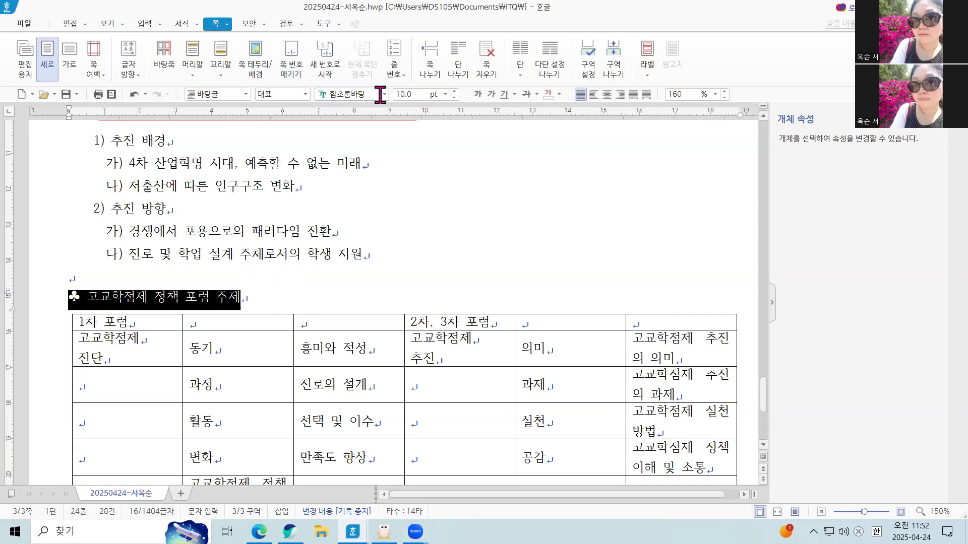
{"action": "left_click", "coordinate": [384, 94]}
{"action": "left_click", "coordinate": [432, 115]}
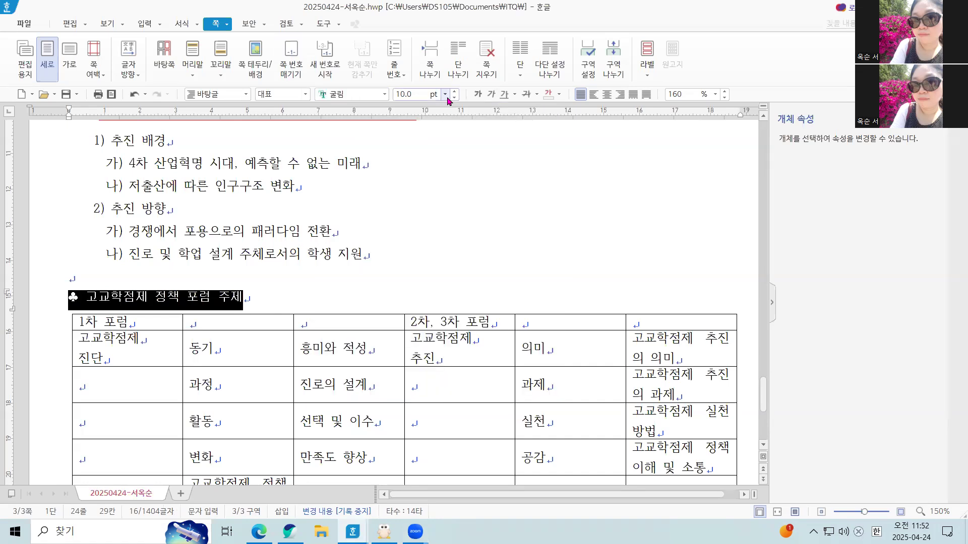
{"action": "left_click", "coordinate": [445, 95]}
{"action": "left_click", "coordinate": [436, 223]}
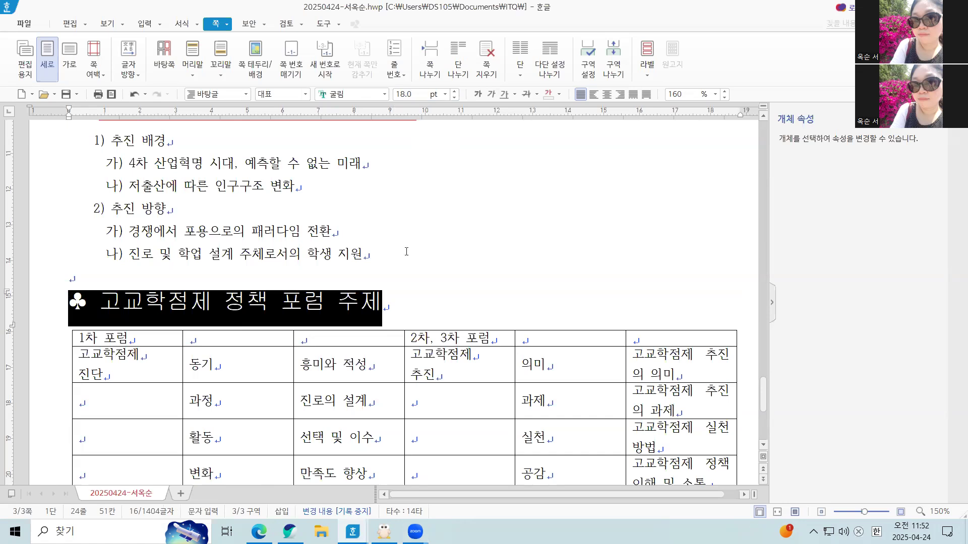
Underline the heading text 고교학점제 정책 포럼 주제, without its ♣ symbol, with a single solid line.
{"action": "left_click_drag", "start_coordinate": [100, 302], "coordinate": [406, 302]}
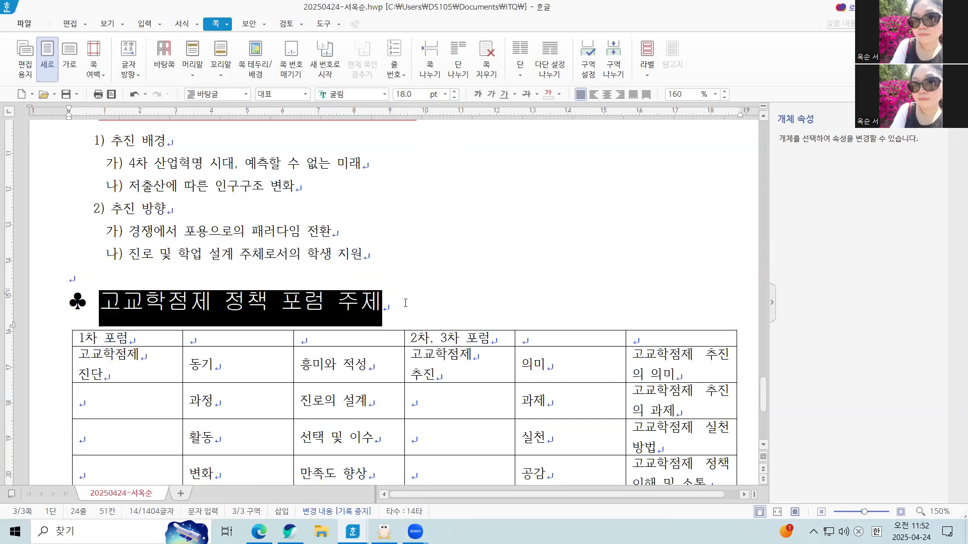
{"action": "left_click", "coordinate": [502, 96]}
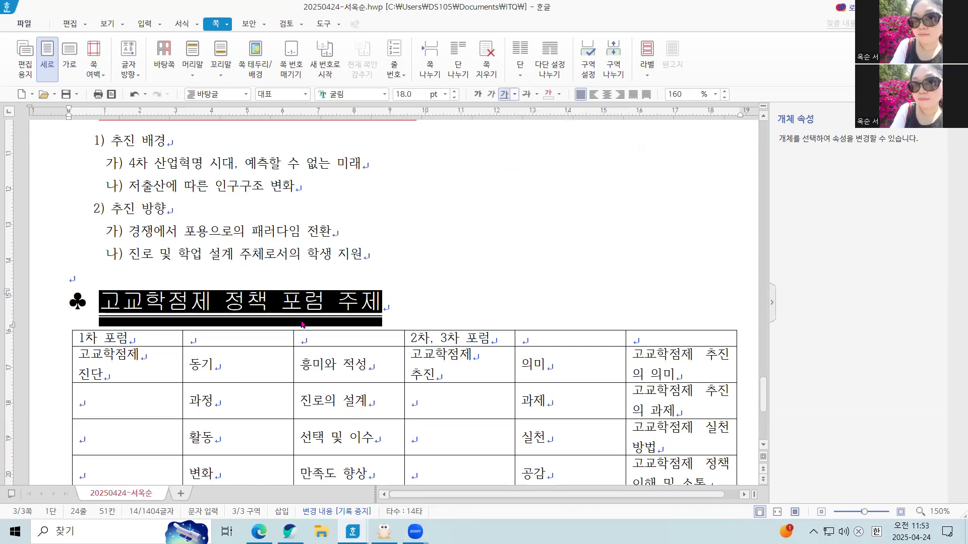
{"action": "left_click", "coordinate": [455, 276]}
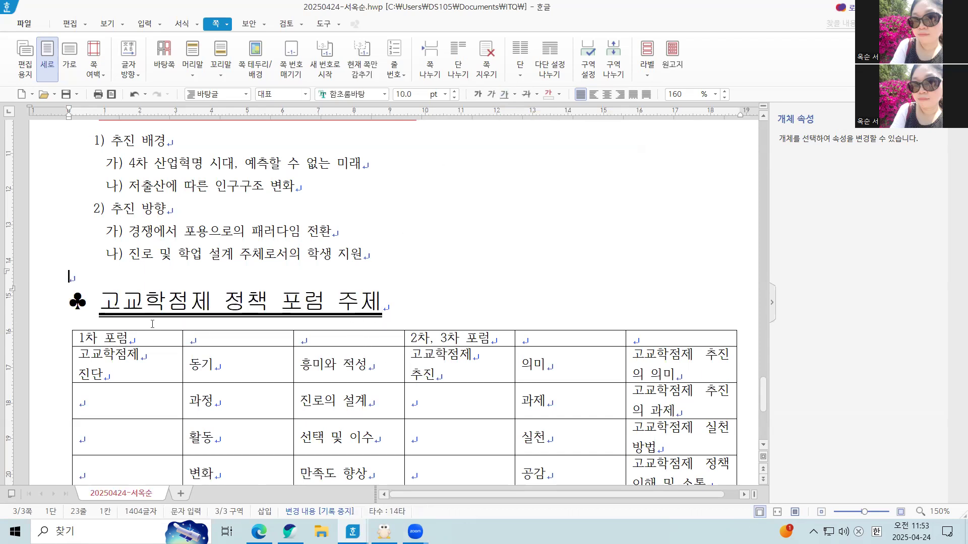
{"action": "left_click_drag", "start_coordinate": [100, 302], "coordinate": [382, 303]}
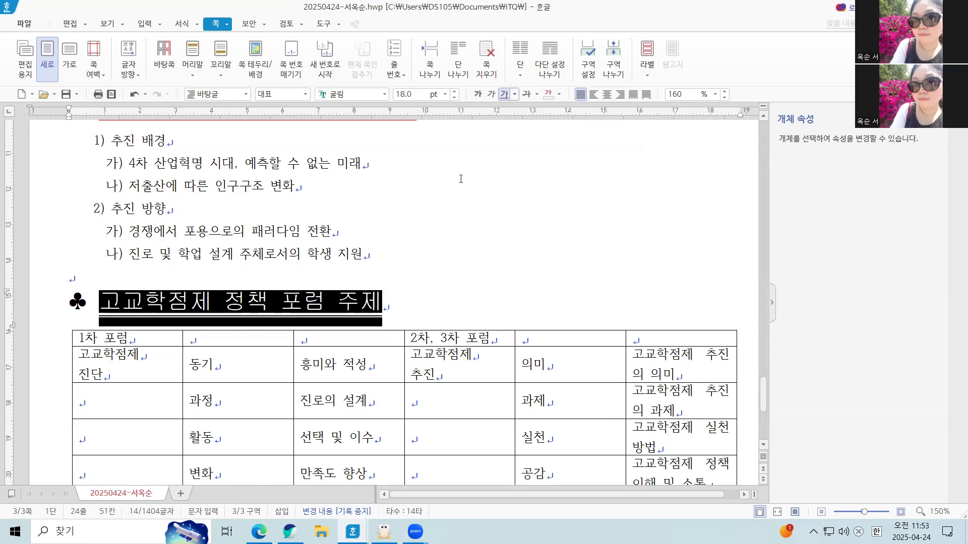
{"action": "left_click", "coordinate": [514, 96]}
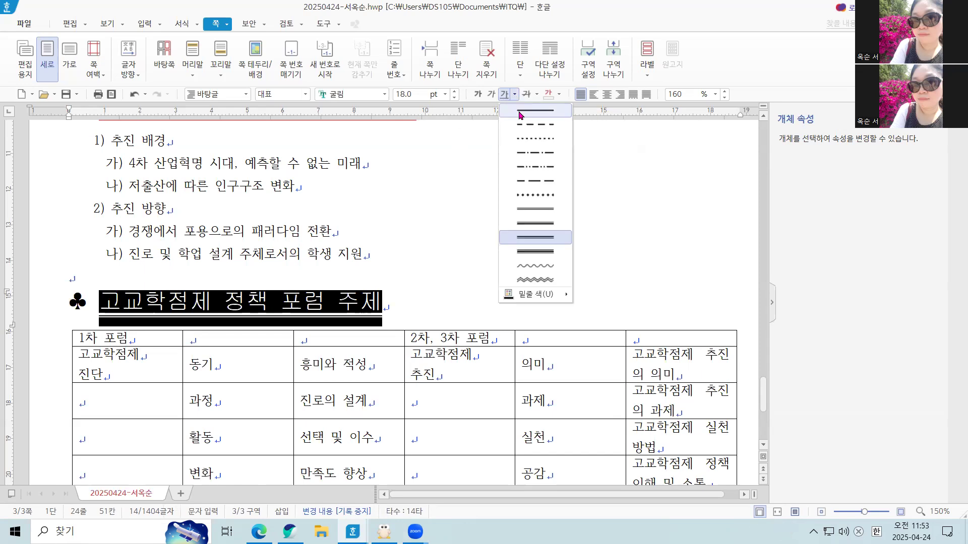
{"action": "left_click", "coordinate": [521, 111]}
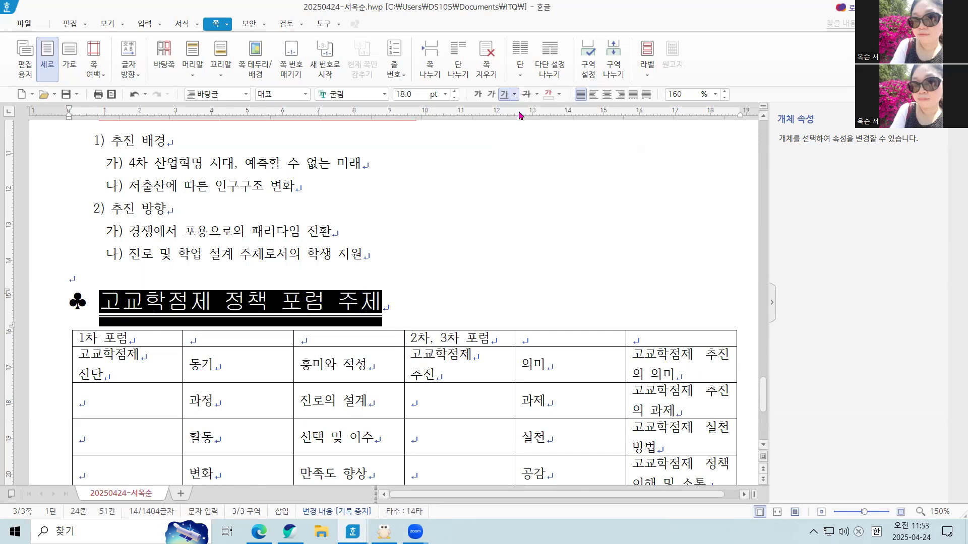
{"action": "left_click", "coordinate": [398, 301]}
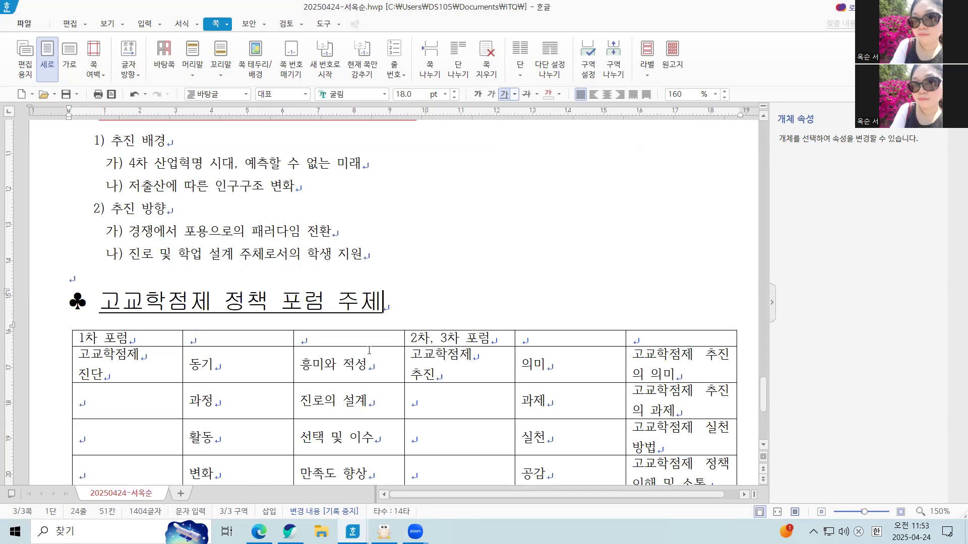
Add the ˇ-shaped emphasis mark (강조점) above the word 고교학점제 in the heading 고교학점제 정책 포럼 주제.
{"action": "left_click", "coordinate": [100, 305]}
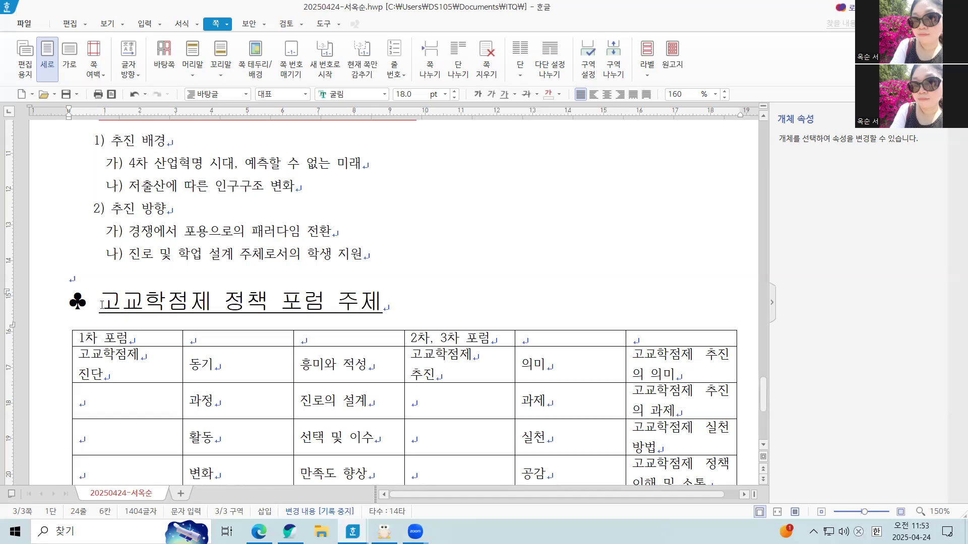
{"action": "left_click_drag", "start_coordinate": [102, 302], "coordinate": [197, 312]}
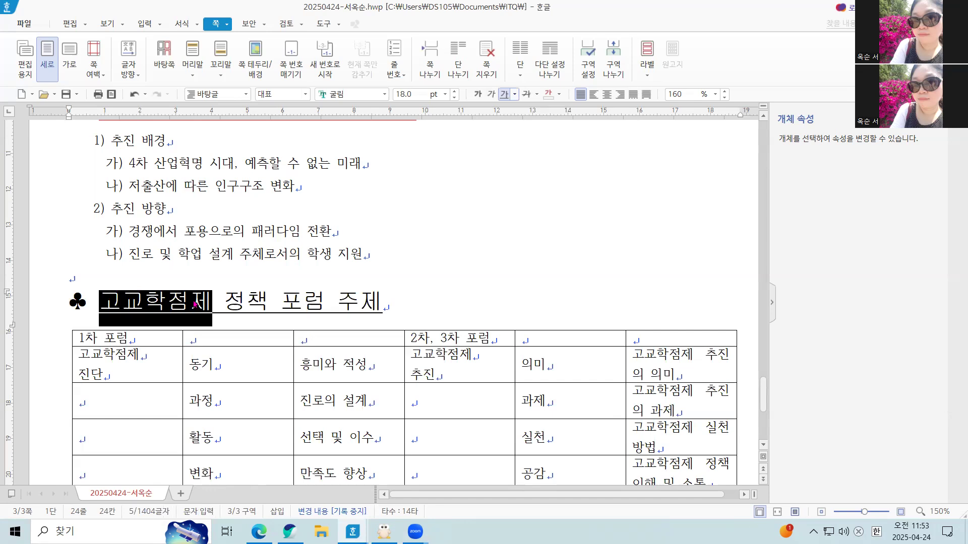
{"action": "right_click", "coordinate": [194, 304]}
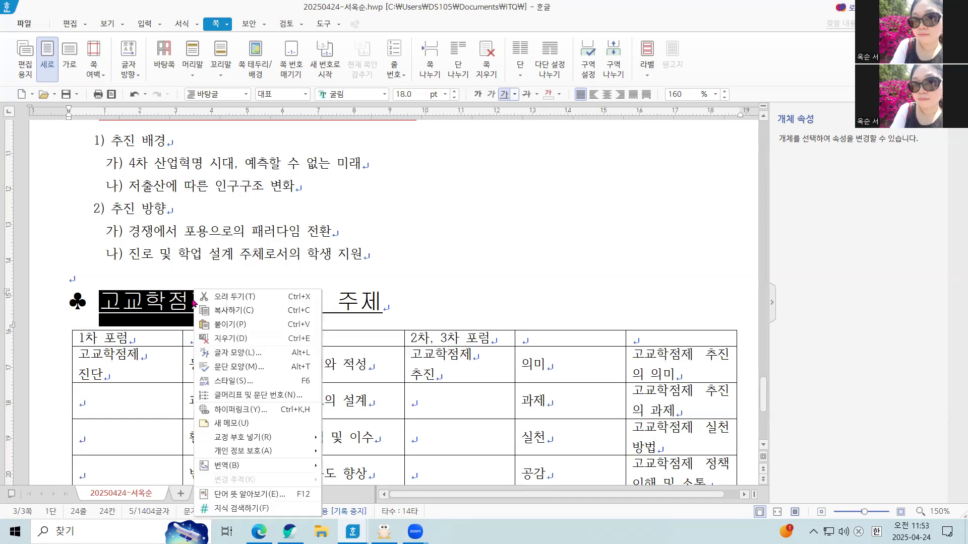
{"action": "left_click", "coordinate": [277, 353]}
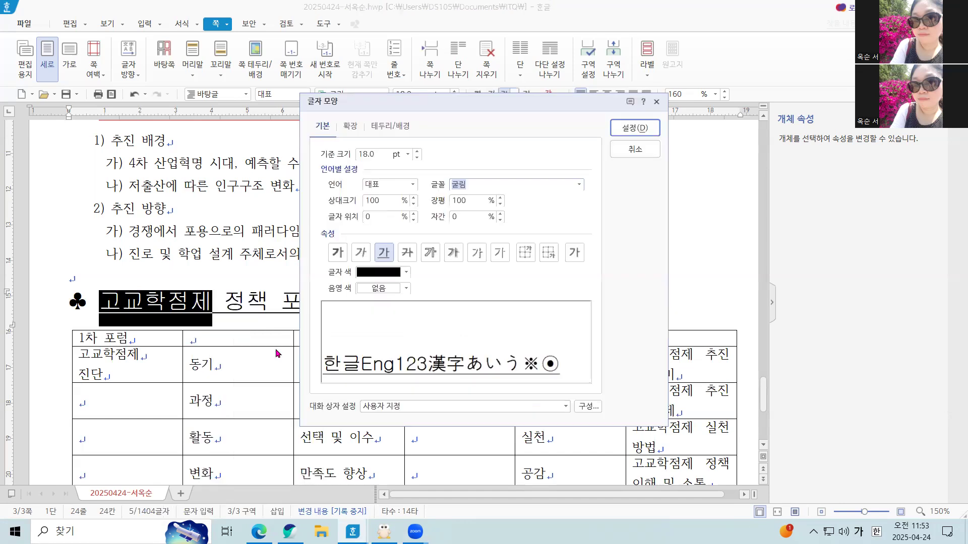
{"action": "left_click", "coordinate": [349, 127]}
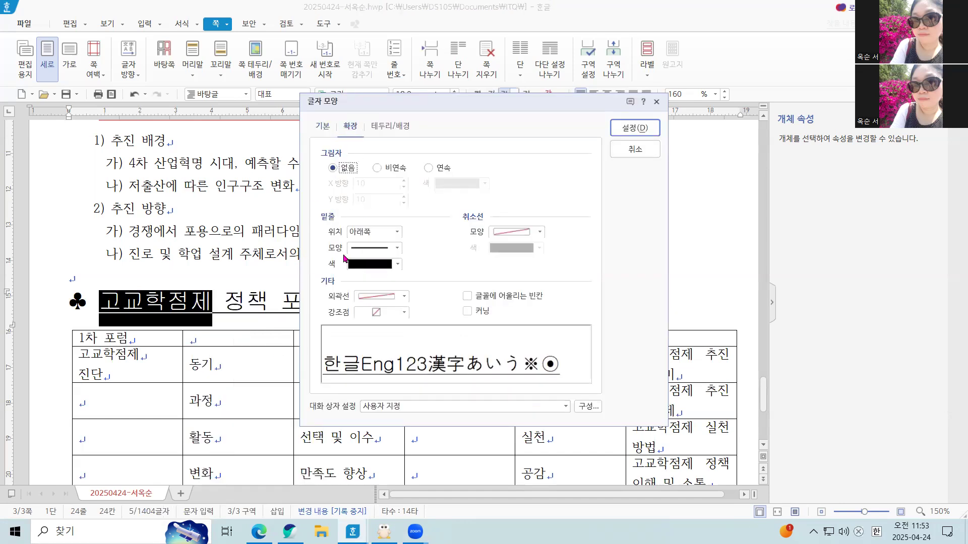
{"action": "left_click", "coordinate": [375, 317]}
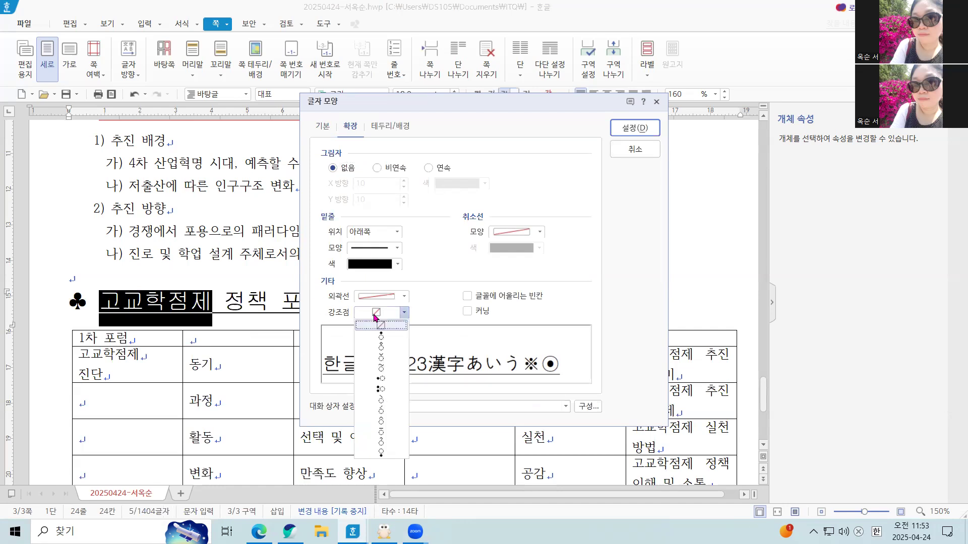
{"action": "left_click", "coordinate": [391, 362]}
{"action": "left_click", "coordinate": [643, 132]}
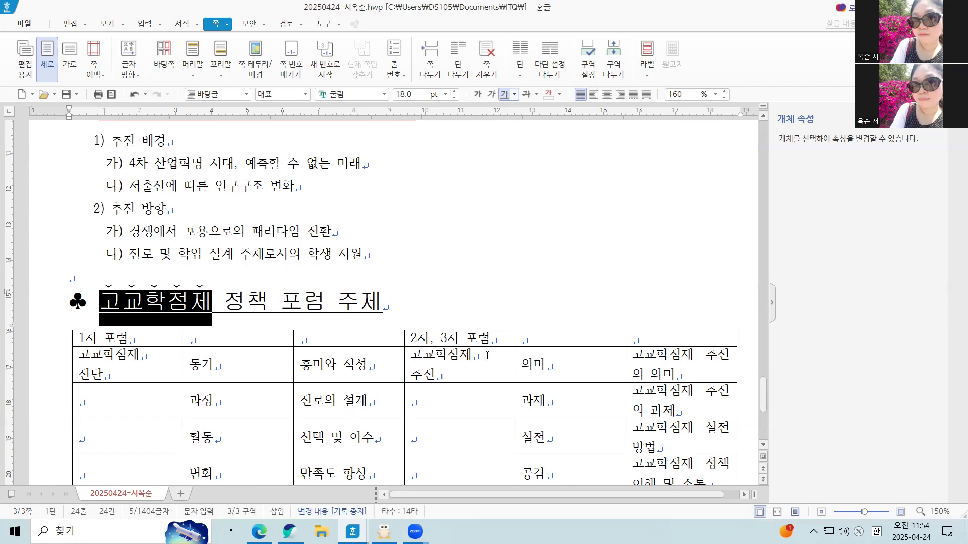
Add the ˇ-shaped emphasis mark (강조점) above the word 포럼 in the heading 고교학점제 정책 포럼 주제.
{"action": "left_click_drag", "start_coordinate": [280, 300], "coordinate": [317, 304]}
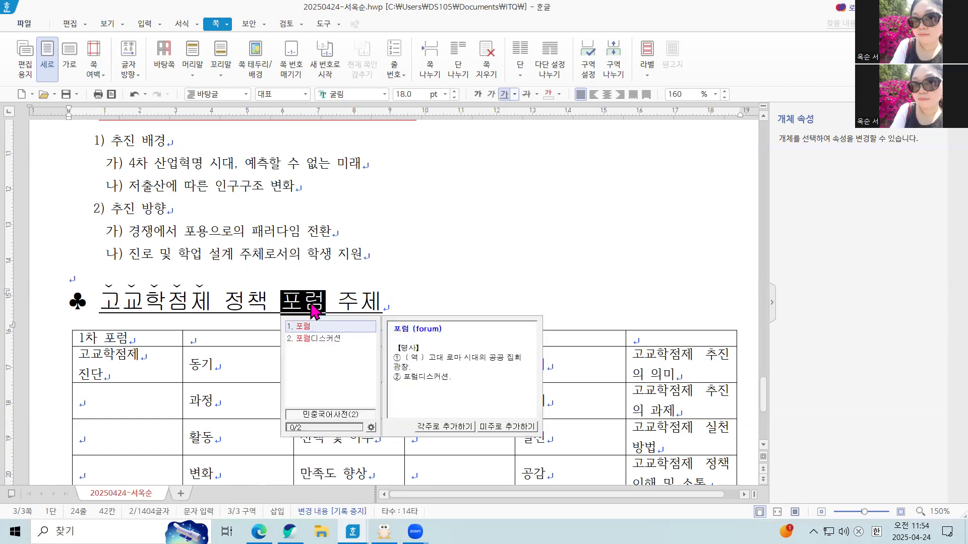
{"action": "right_click", "coordinate": [312, 305]}
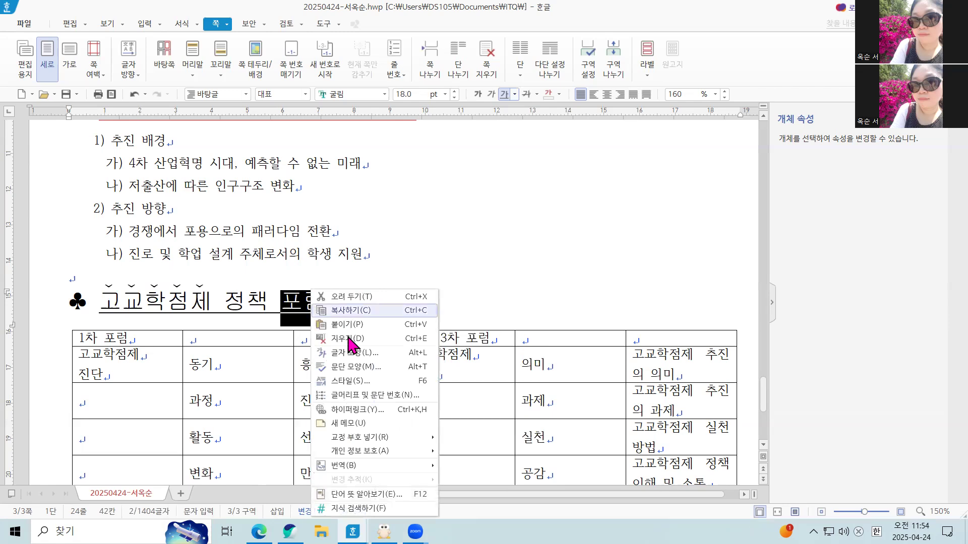
{"action": "left_click", "coordinate": [362, 353]}
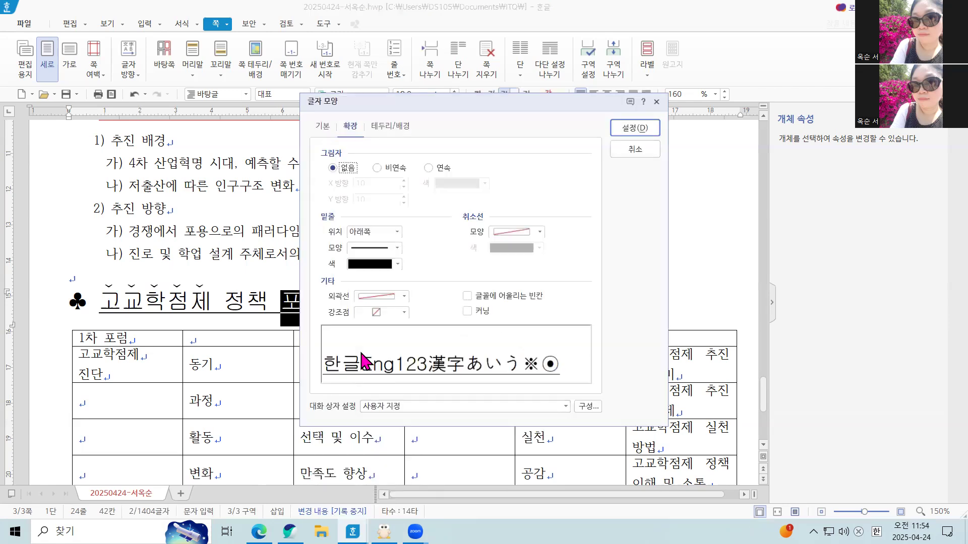
{"action": "left_click", "coordinate": [379, 312]}
{"action": "left_click", "coordinate": [391, 358]}
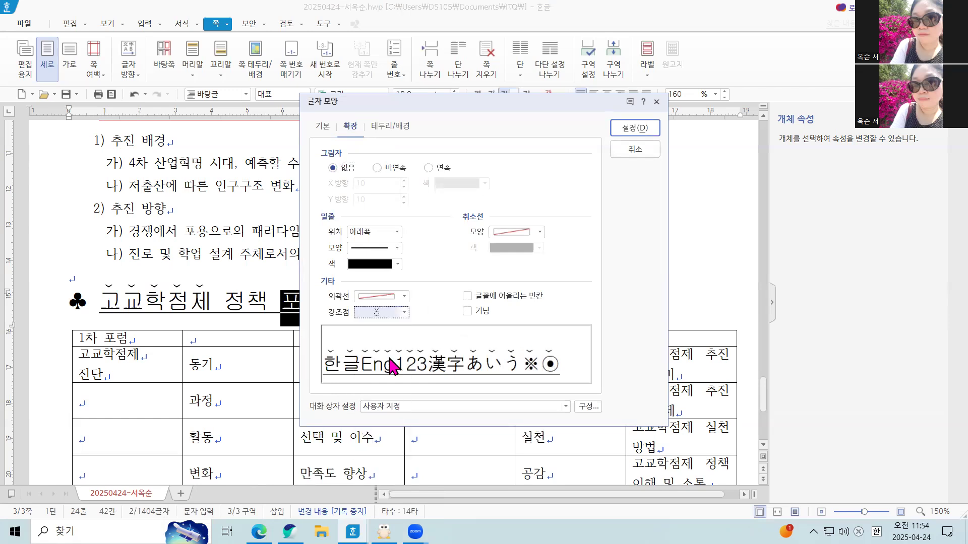
{"action": "left_click", "coordinate": [628, 130]}
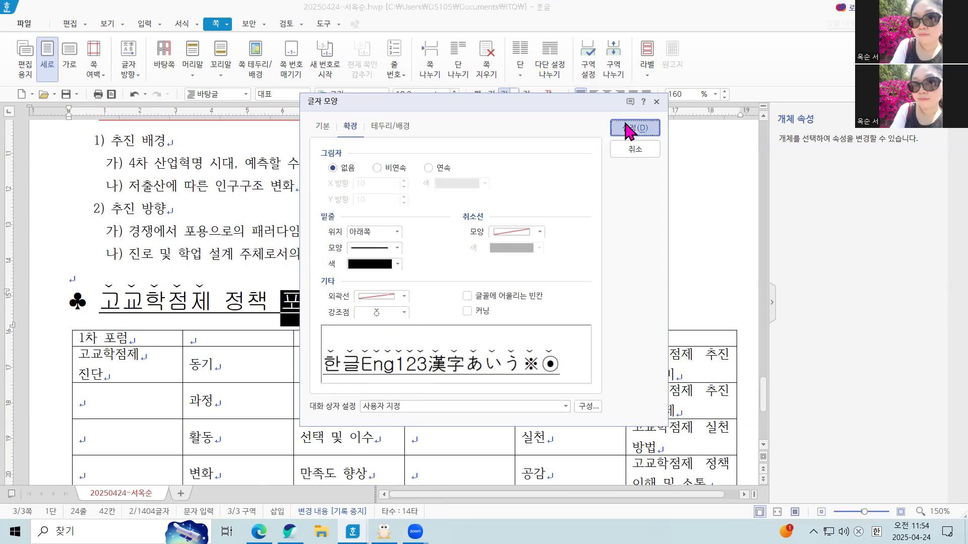
{"action": "left_click", "coordinate": [521, 305]}
In the table's first row, merge the three cells of 1차 포럼 and the three cells of 2차, 3차 포럼.
{"action": "scroll", "coordinate": [521, 305], "scroll_direction": "down", "scroll_amount": 3}
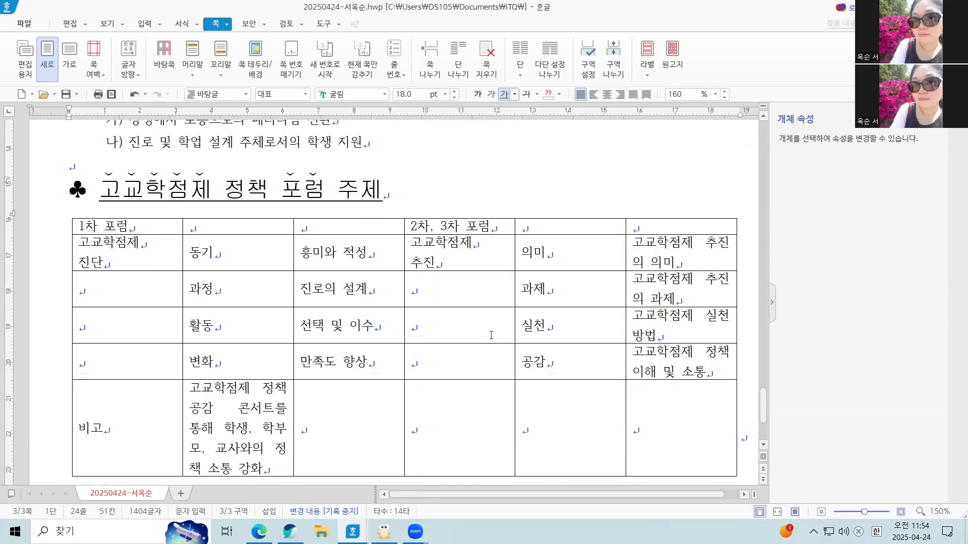
{"action": "scroll", "coordinate": [504, 312], "scroll_direction": "up", "scroll_amount": 2}
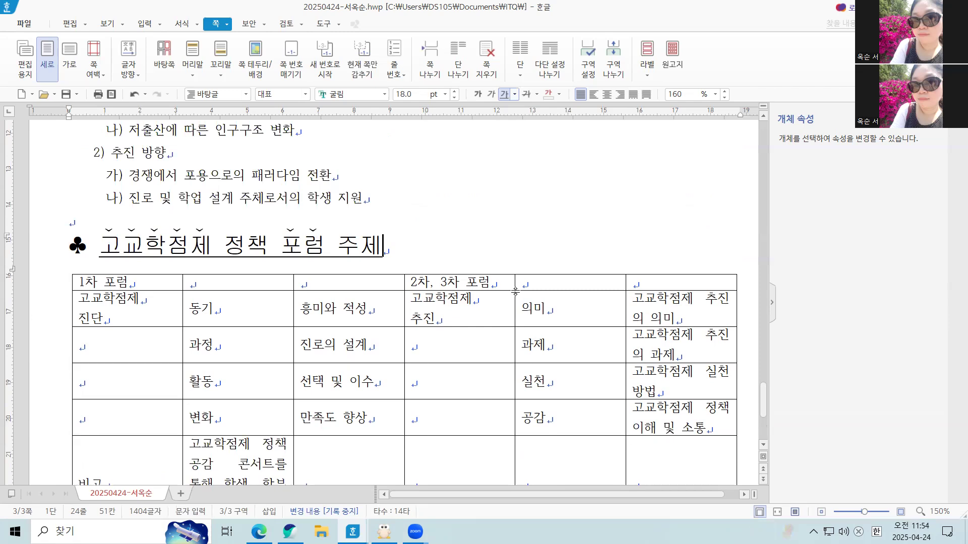
{"action": "scroll", "coordinate": [154, 322], "scroll_direction": "down", "scroll_amount": 4}
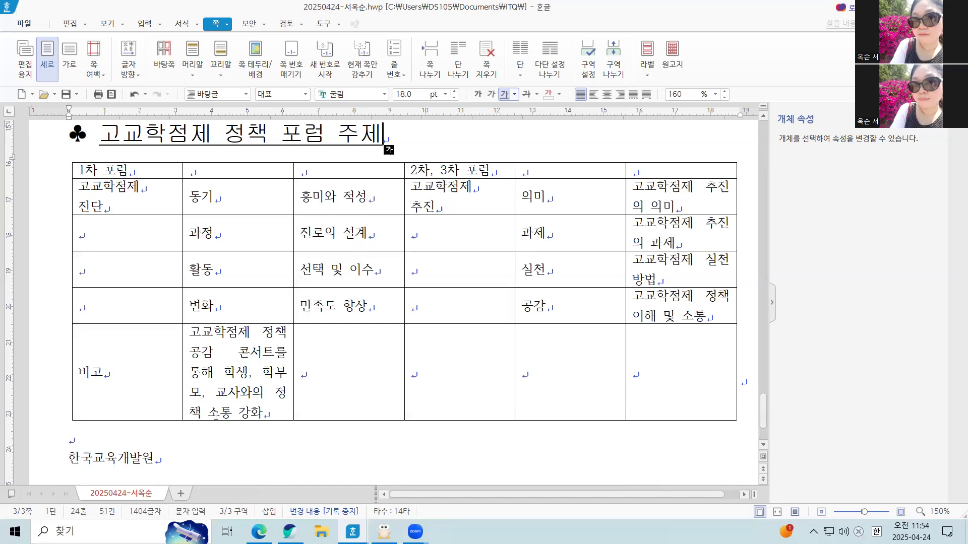
{"action": "left_click", "coordinate": [127, 170]}
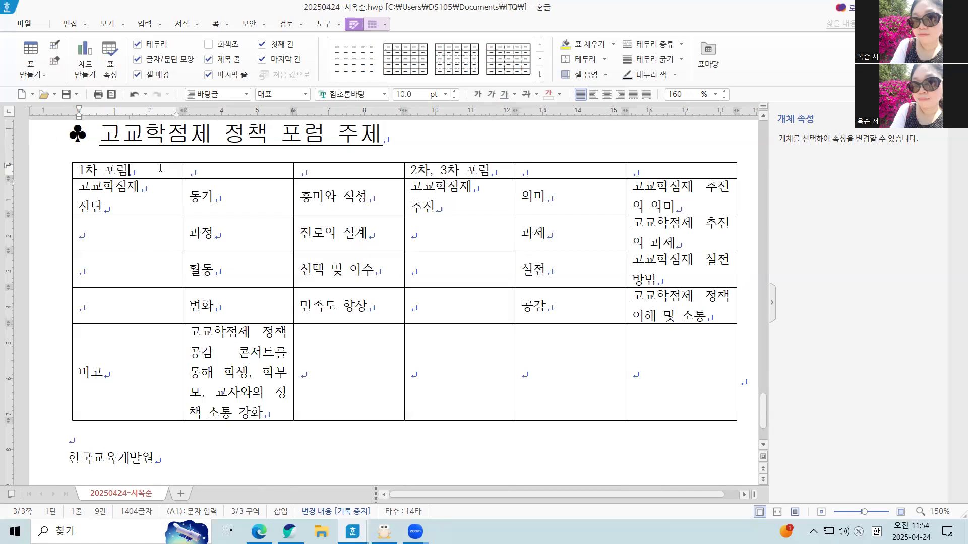
{"action": "left_click_drag", "start_coordinate": [158, 169], "coordinate": [348, 171]}
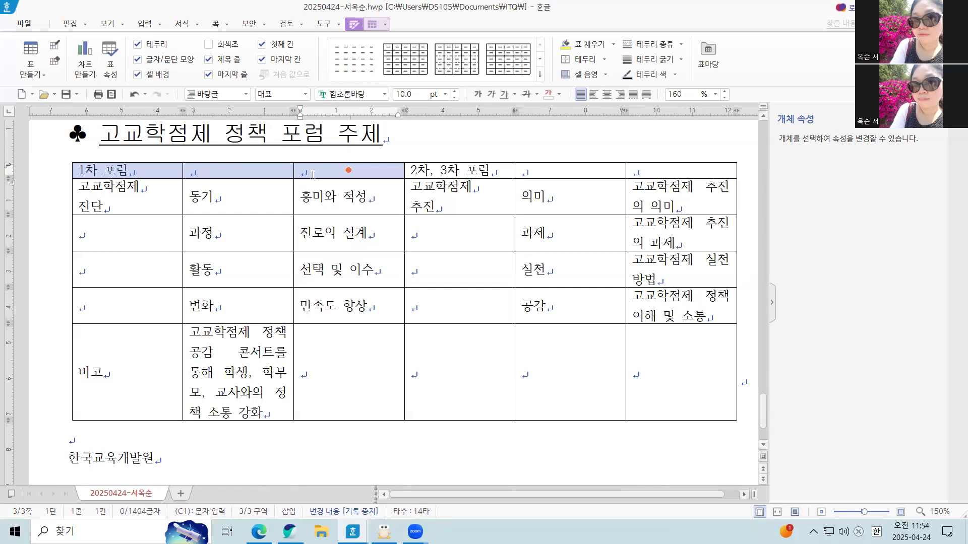
{"action": "key", "text": "m"}
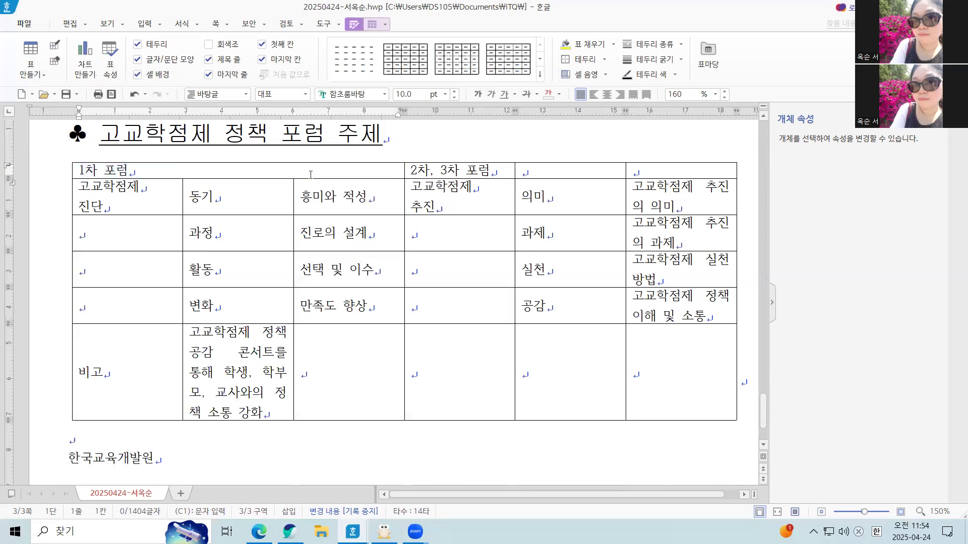
{"action": "left_click", "coordinate": [476, 170]}
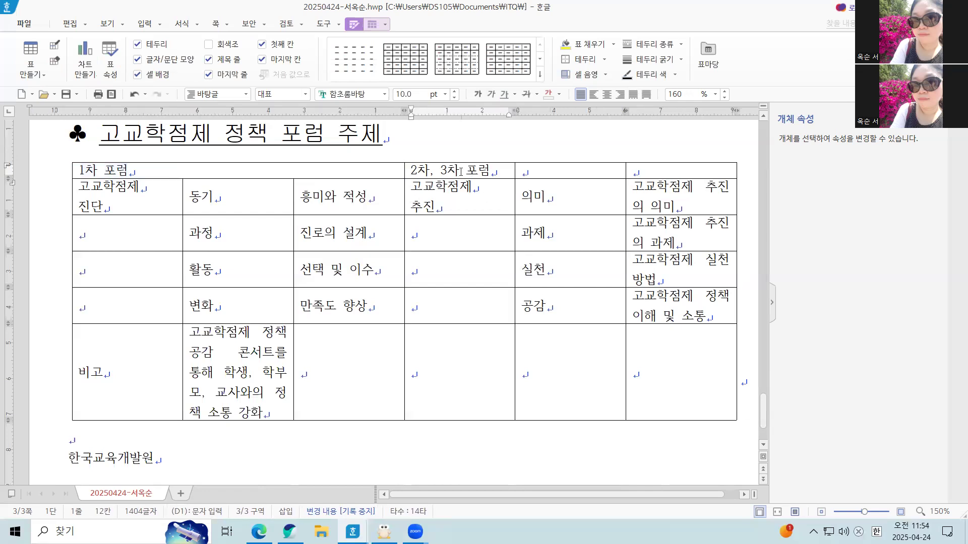
{"action": "left_click_drag", "start_coordinate": [460, 171], "coordinate": [685, 175]}
{"action": "key", "text": "m"}
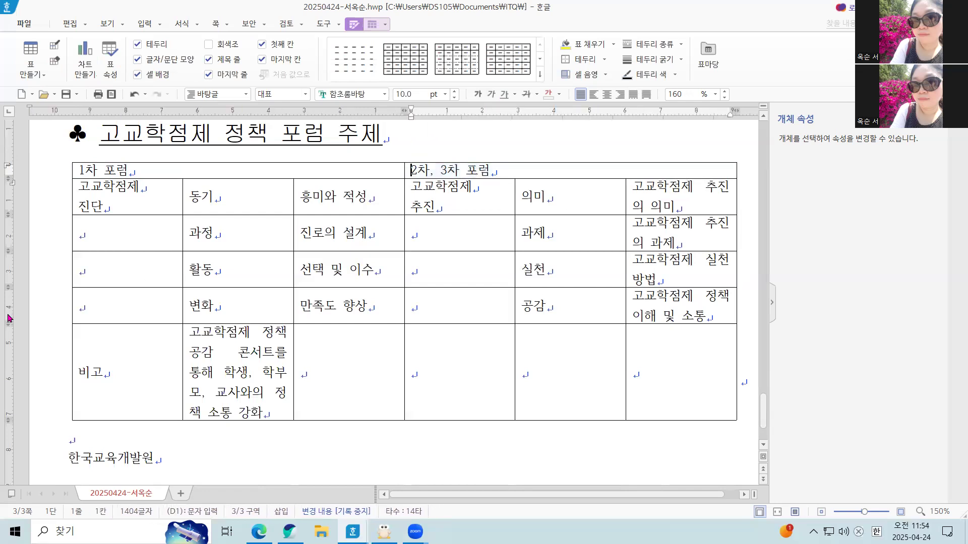
Merge the 고교학점제 진단 cell with the three empty cells below it, and do the same for 고교학점제 추진.
{"action": "left_click_drag", "start_coordinate": [120, 197], "coordinate": [104, 304]}
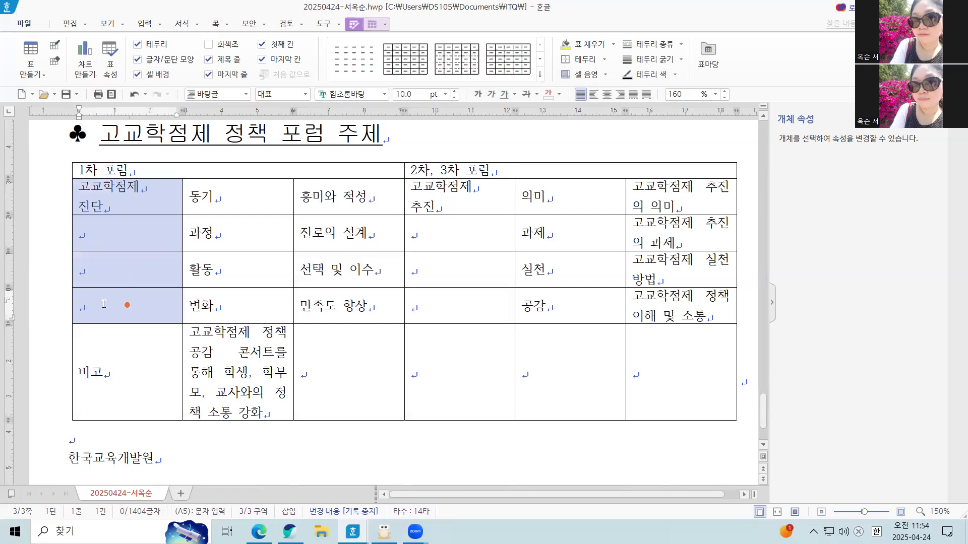
{"action": "key", "text": "m"}
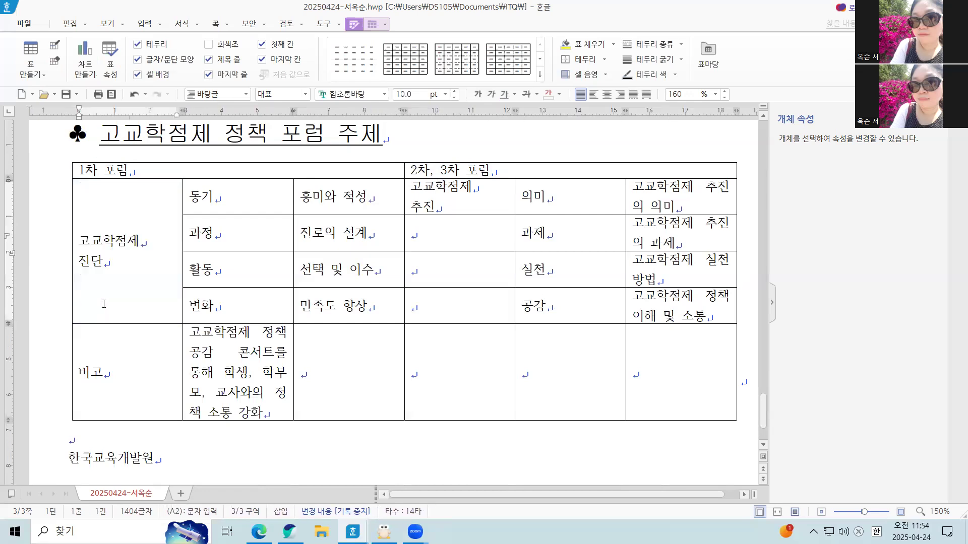
{"action": "left_click", "coordinate": [436, 187]}
{"action": "left_click_drag", "start_coordinate": [469, 213], "coordinate": [461, 300]}
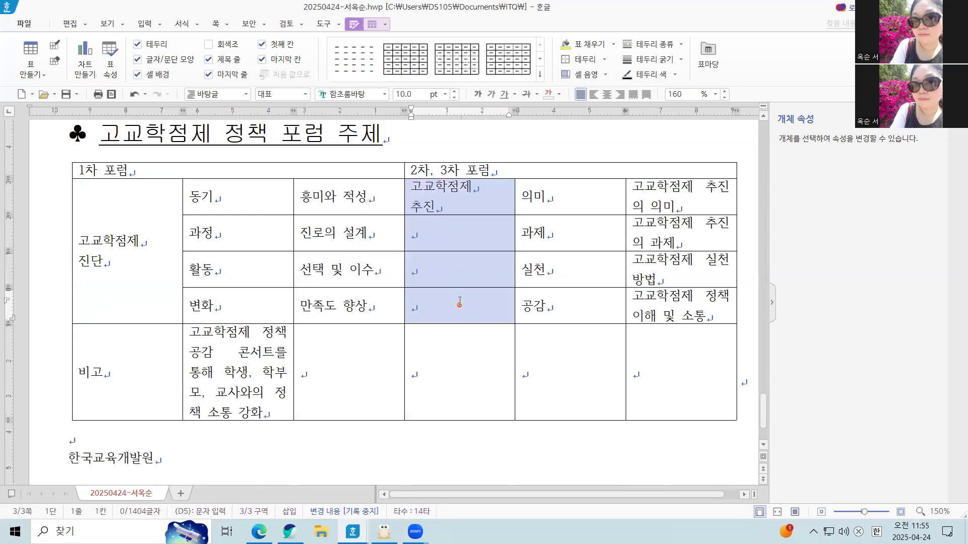
{"action": "key", "text": "m"}
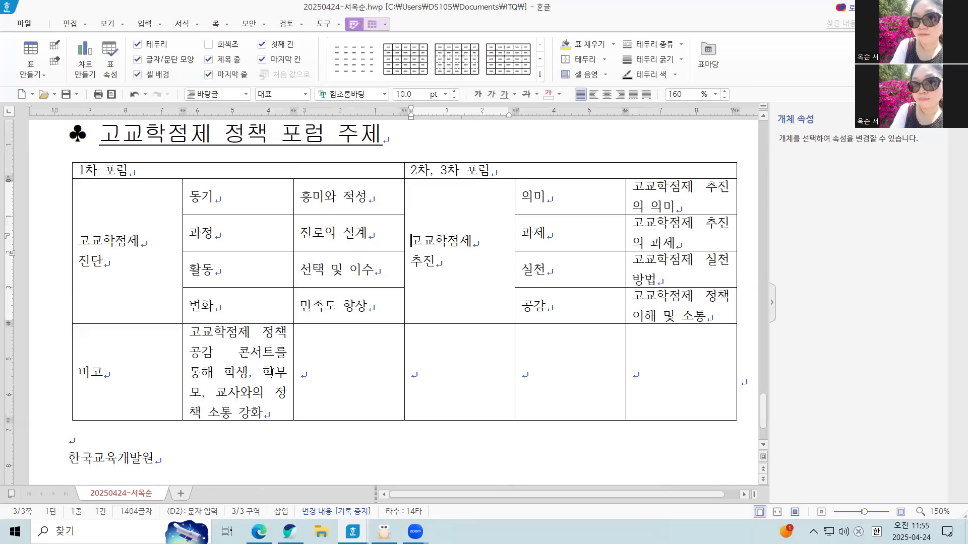
Merge all cells after 비고 in the last table row into one cell.
{"action": "left_click", "coordinate": [223, 365]}
{"action": "left_click_drag", "start_coordinate": [223, 365], "coordinate": [646, 362]}
{"action": "key", "text": "m"}
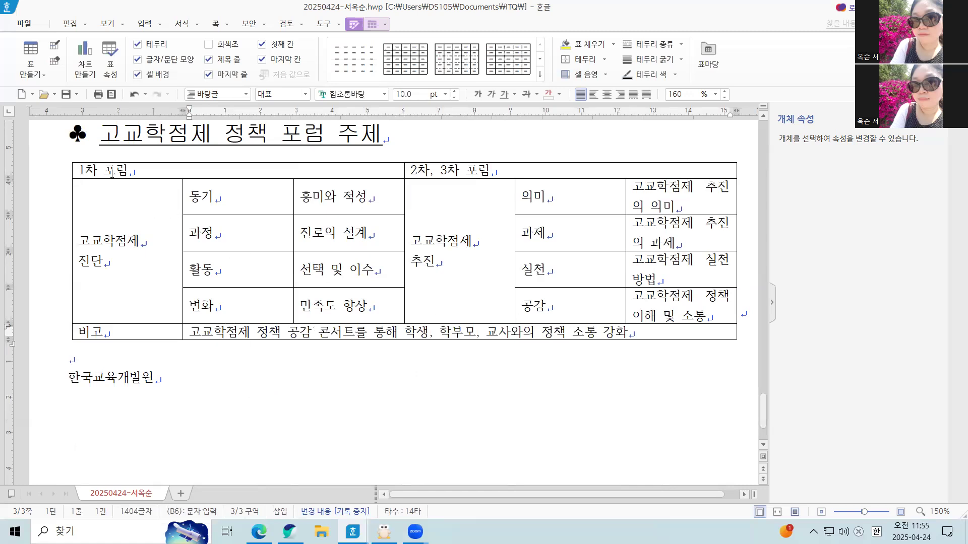
Set the text of the whole table to the 굴림 font and centre it horizontally.
{"action": "left_click", "coordinate": [131, 170]}
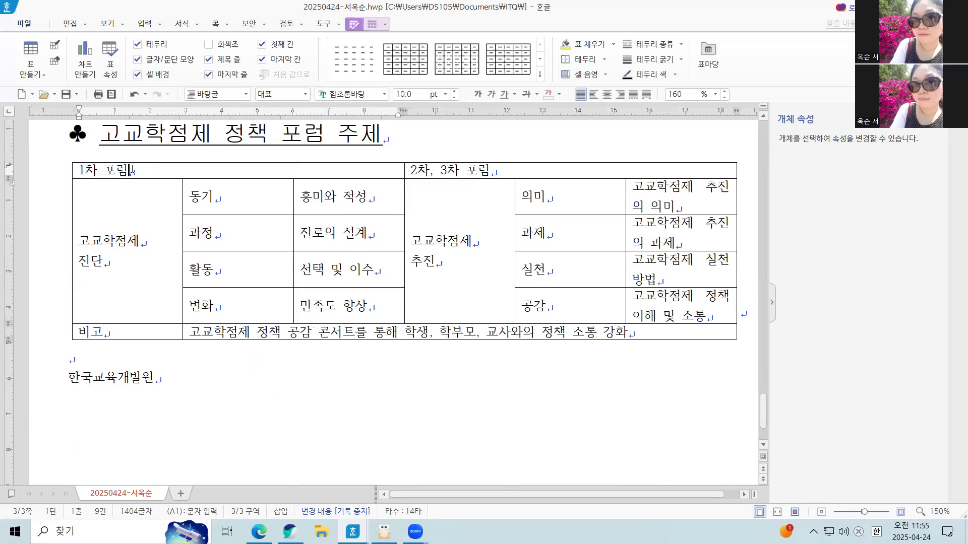
{"action": "key", "text": "Hangul"}
{"action": "left_click_drag", "start_coordinate": [132, 170], "coordinate": [349, 232]}
{"action": "left_click_drag", "start_coordinate": [464, 281], "coordinate": [650, 339]}
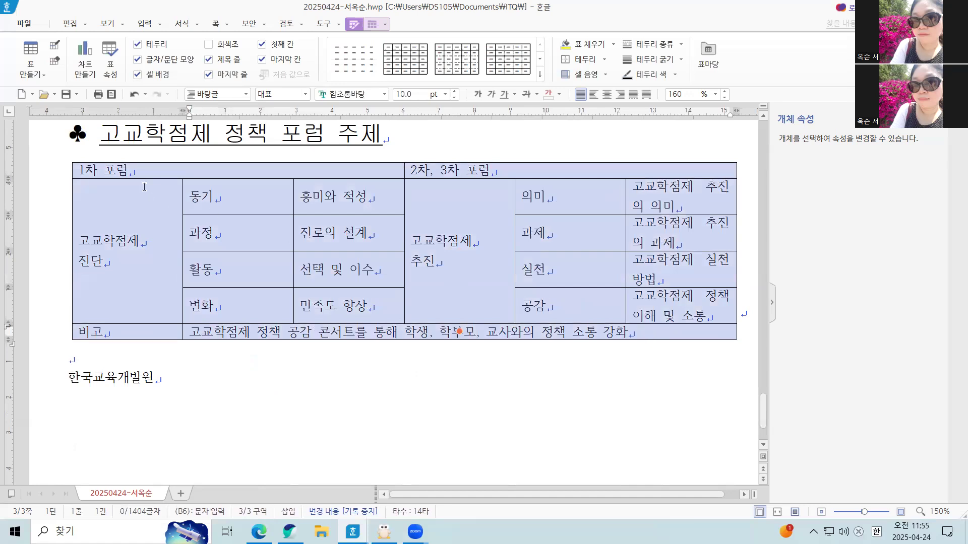
{"action": "left_click", "coordinate": [146, 171]}
{"action": "left_click_drag", "start_coordinate": [146, 171], "coordinate": [673, 328]}
{"action": "left_click", "coordinate": [384, 94]}
{"action": "left_click", "coordinate": [431, 113]}
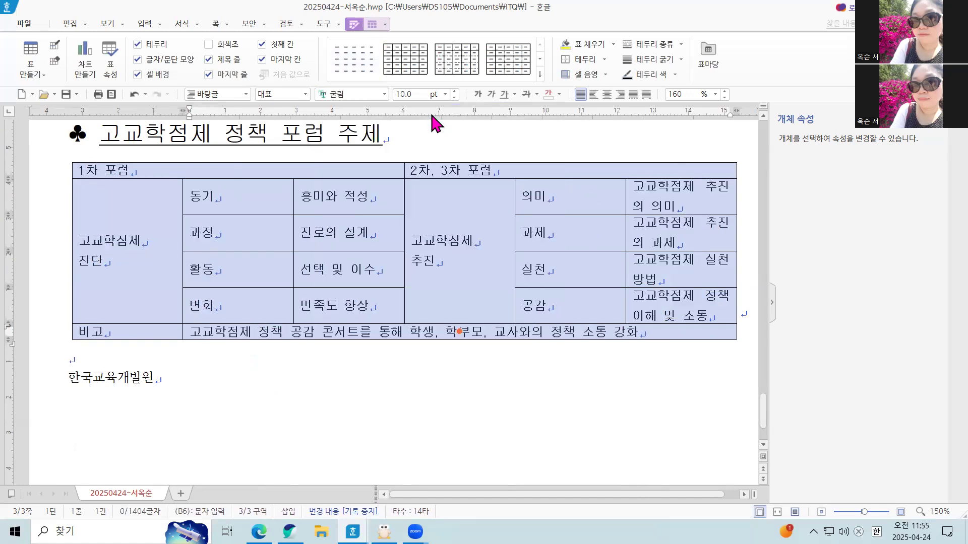
{"action": "left_click", "coordinate": [608, 95]}
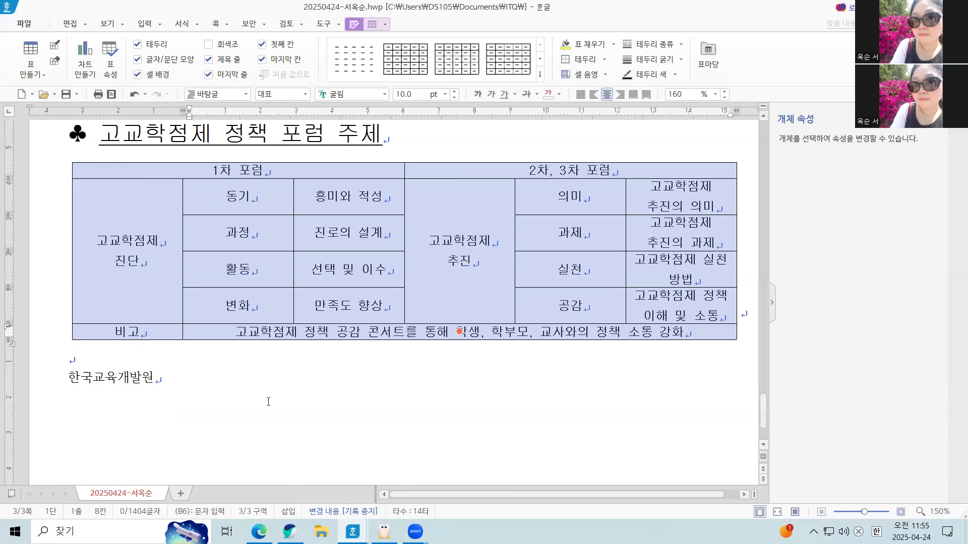
Narrow the 고교학점제 진단 column and shift the other inner column borders towards it, widening the last column with 고교학점제 추진의 의미.
{"action": "left_click", "coordinate": [187, 240]}
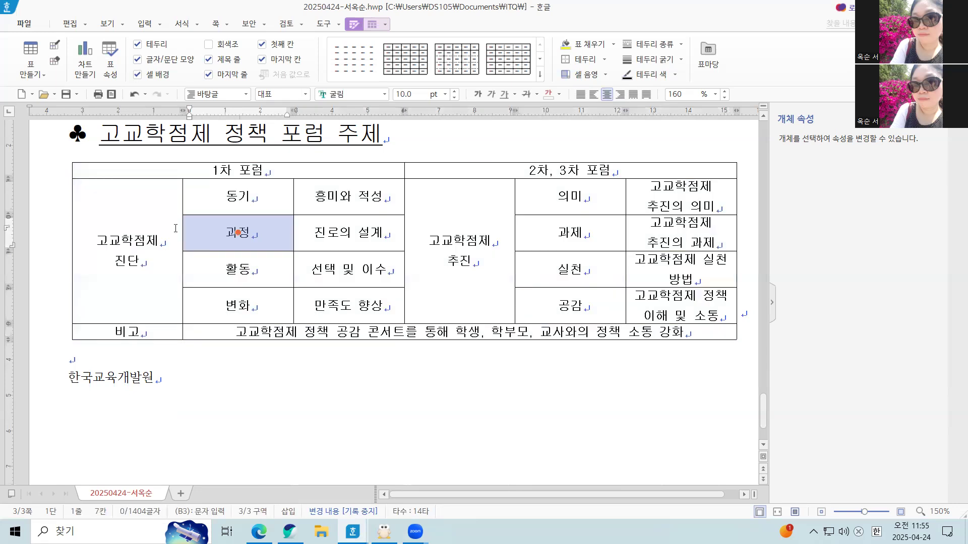
{"action": "left_click", "coordinate": [127, 250]}
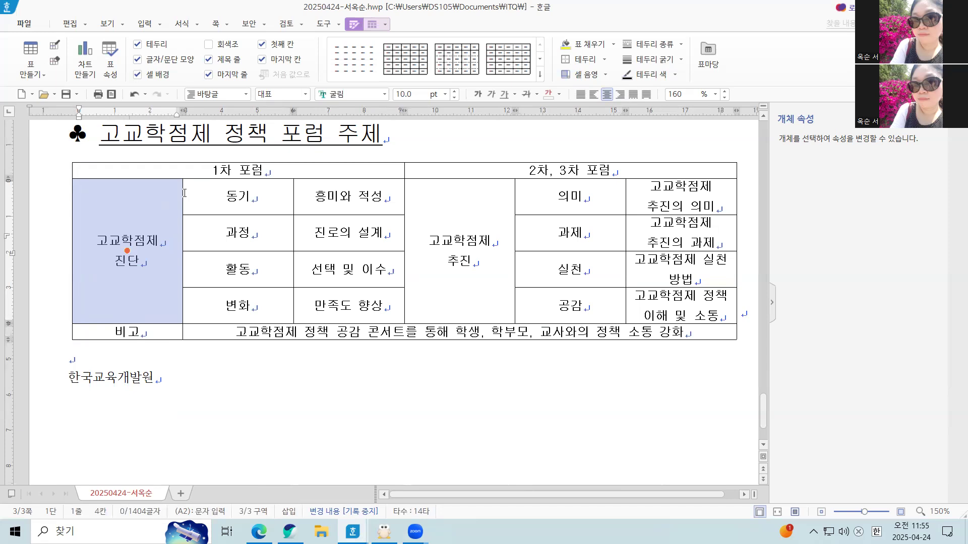
{"action": "left_click_drag", "start_coordinate": [182, 193], "coordinate": [152, 207]}
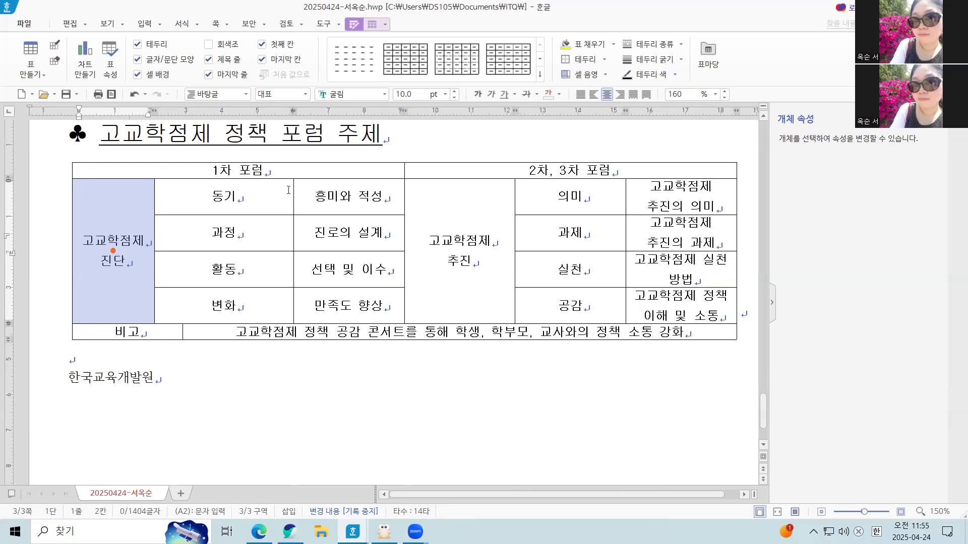
{"action": "left_click_drag", "start_coordinate": [294, 195], "coordinate": [246, 199]}
{"action": "left_click_drag", "start_coordinate": [403, 191], "coordinate": [379, 192]}
{"action": "left_click_drag", "start_coordinate": [514, 191], "coordinate": [483, 192]}
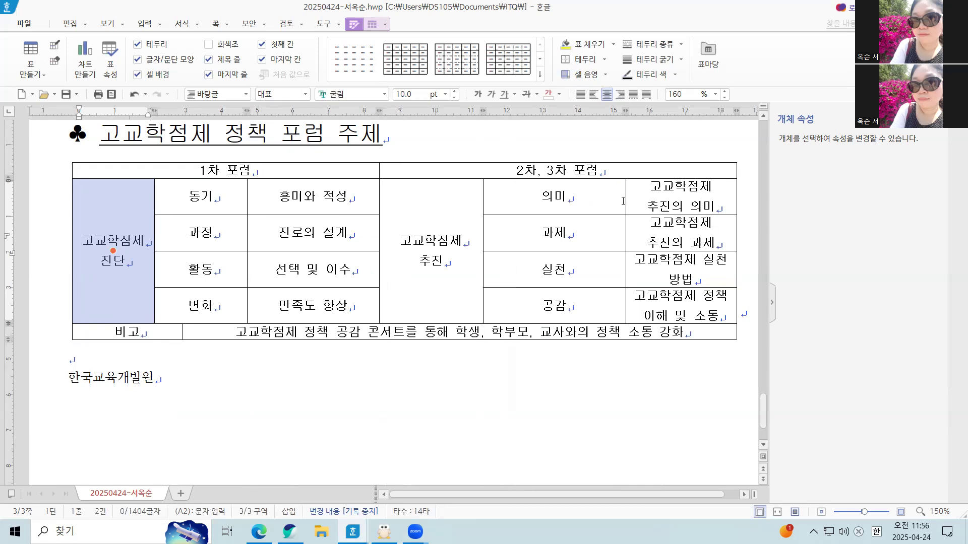
{"action": "left_click_drag", "start_coordinate": [626, 191], "coordinate": [568, 192]}
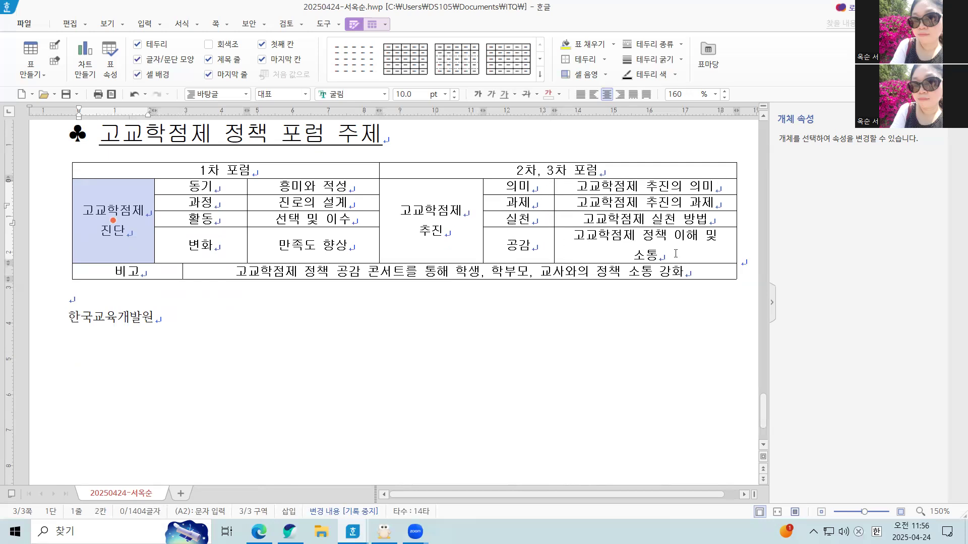
Align the border after the 동기–변화 column with the border after 비고, leaving the column just wide enough for one-line labels.
{"action": "left_click", "coordinate": [614, 276]}
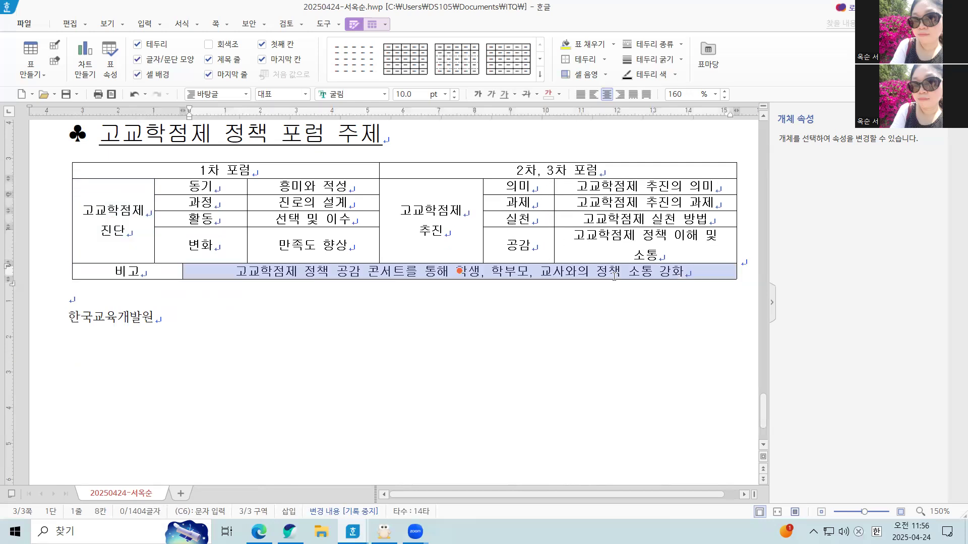
{"action": "left_click", "coordinate": [486, 311]}
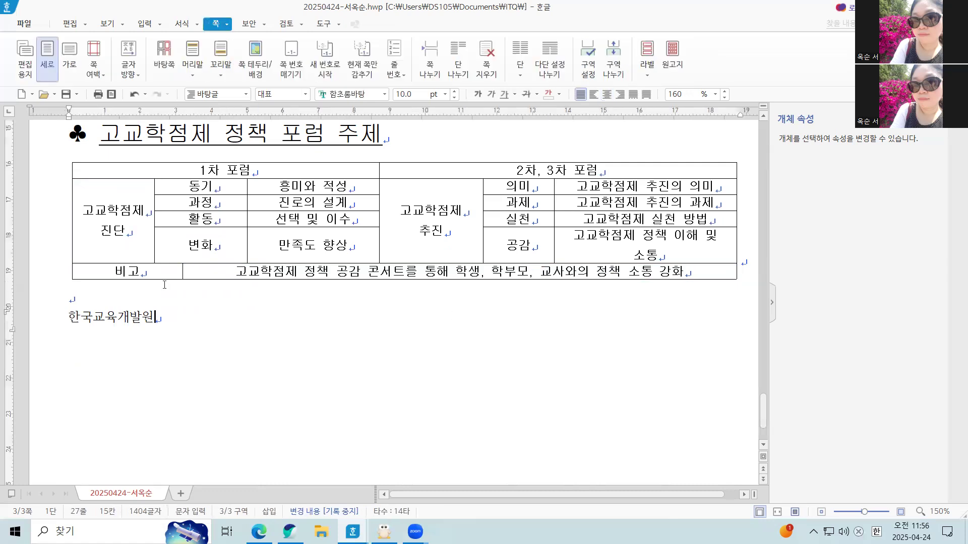
{"action": "left_click", "coordinate": [156, 273]}
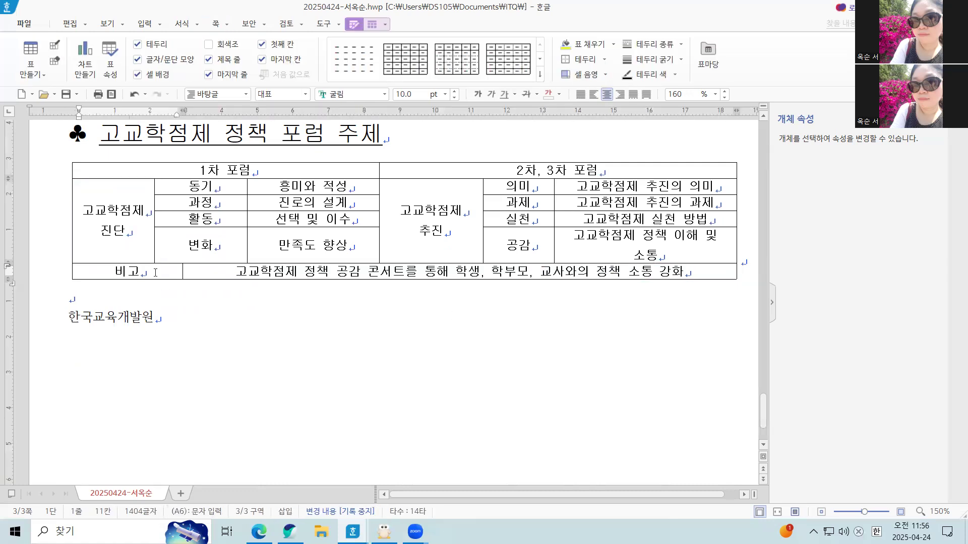
{"action": "left_click", "coordinate": [196, 284]}
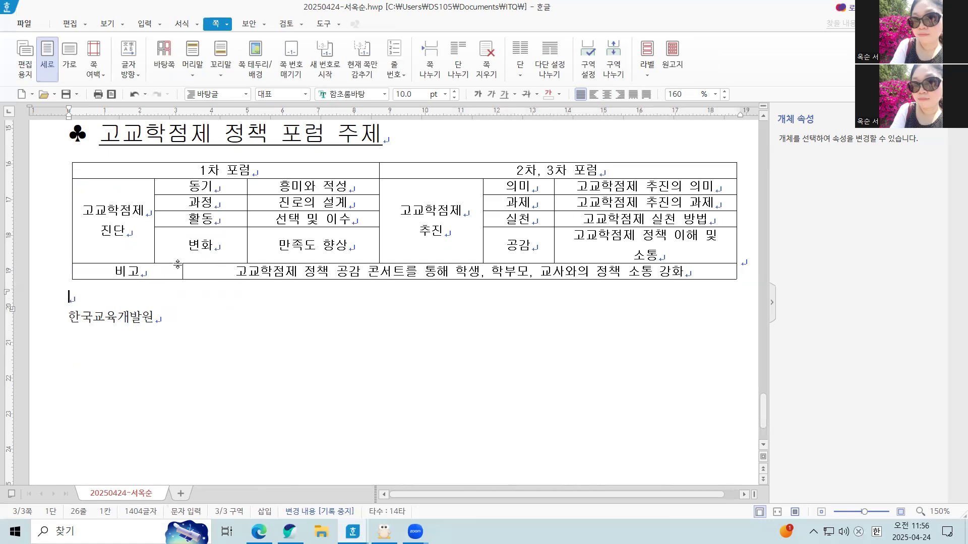
{"action": "mouse_move", "coordinate": [182, 270]}
{"action": "left_mouse_down"}
{"action": "mouse_move", "coordinate": [247, 271]}
{"action": "mouse_move", "coordinate": [251, 305]}
{"action": "mouse_move", "coordinate": [245, 272]}
{"action": "mouse_move", "coordinate": [183, 273]}
{"action": "left_mouse_up"}
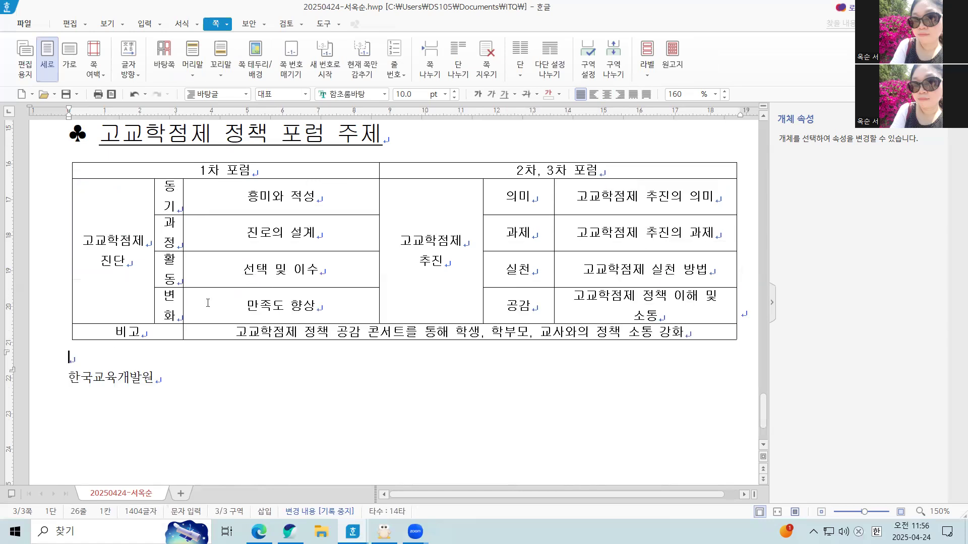
{"action": "left_click_drag", "start_coordinate": [183, 309], "coordinate": [197, 306]}
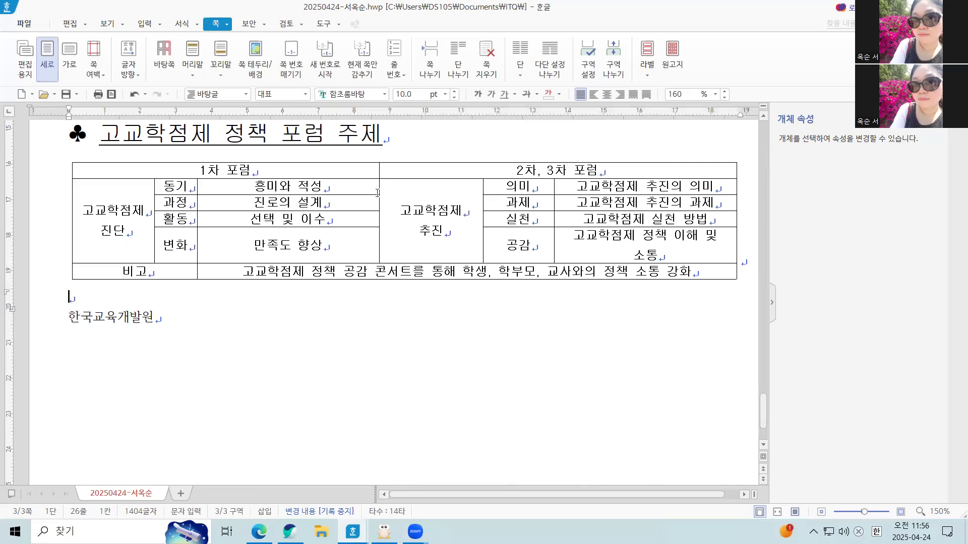
Shift the borders around the 고교학점제 추진 and 의미–공감 columns so that 고교학점제 정책 이해 및 소통 fits on one line.
{"action": "left_click_drag", "start_coordinate": [379, 193], "coordinate": [372, 193]}
{"action": "left_click_drag", "start_coordinate": [481, 200], "coordinate": [472, 200]}
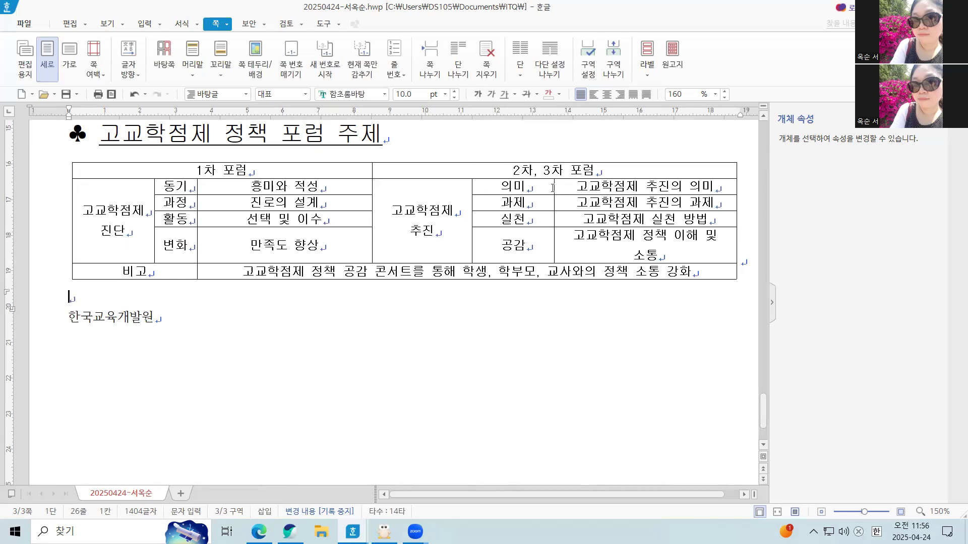
{"action": "left_click_drag", "start_coordinate": [554, 188], "coordinate": [541, 191]}
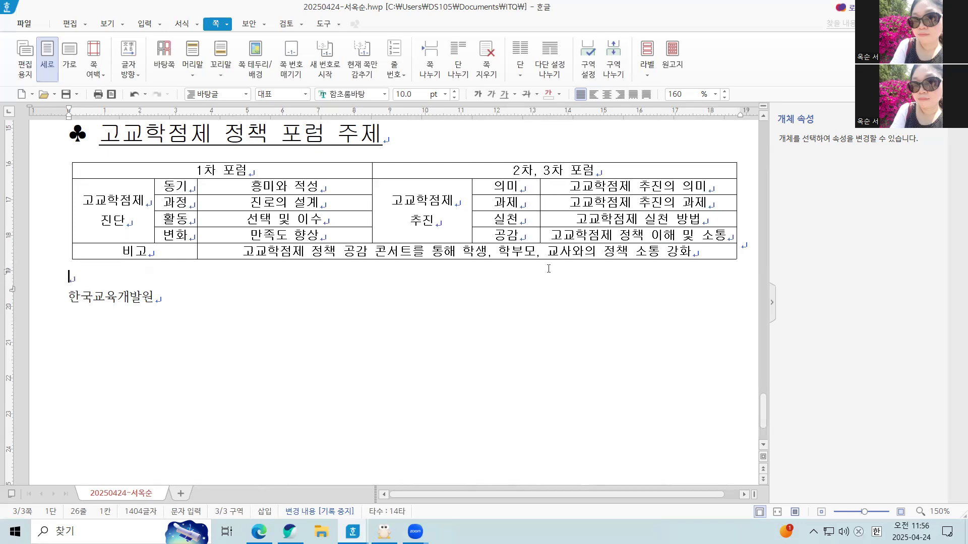
{"action": "left_click", "coordinate": [454, 315]}
{"action": "left_click", "coordinate": [199, 250]}
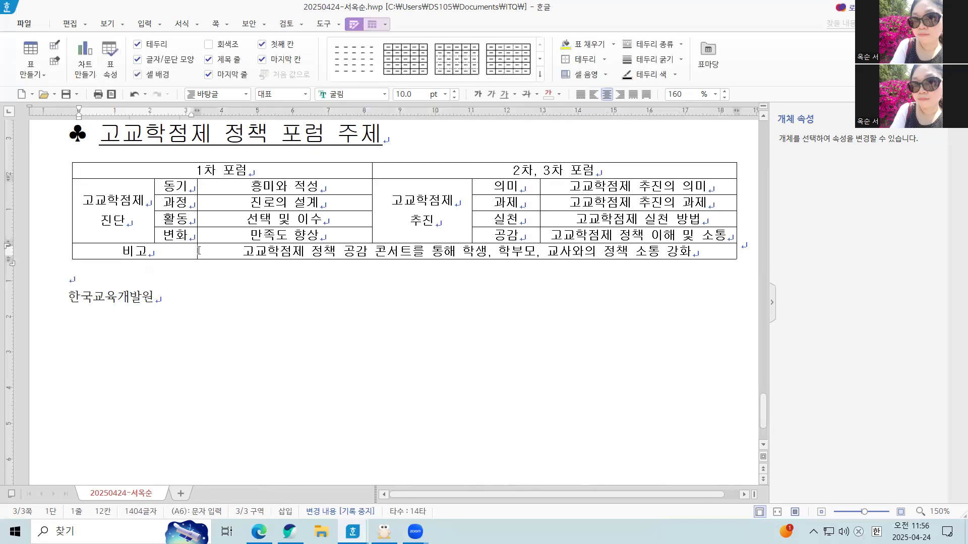
{"action": "left_click_drag", "start_coordinate": [197, 251], "coordinate": [171, 251]}
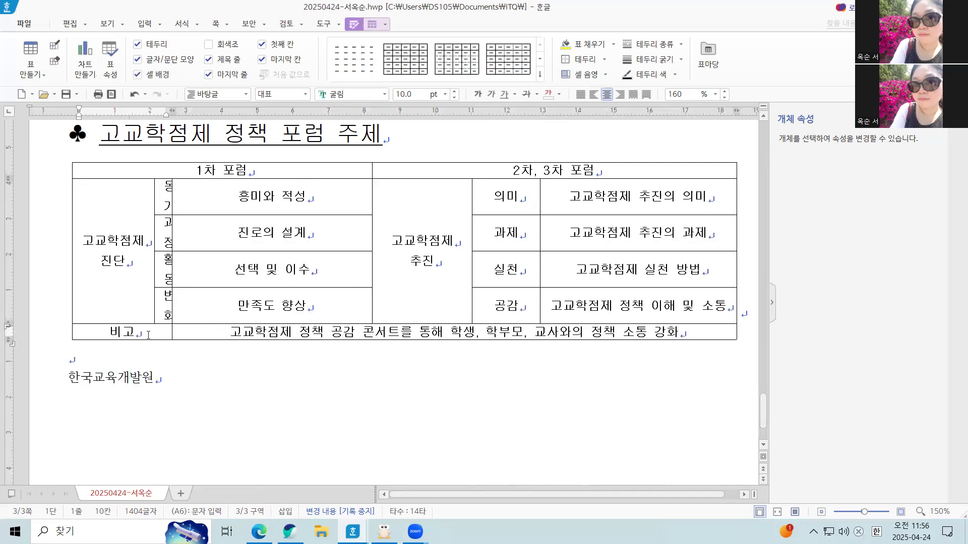
{"action": "key", "text": "ctrl+z"}
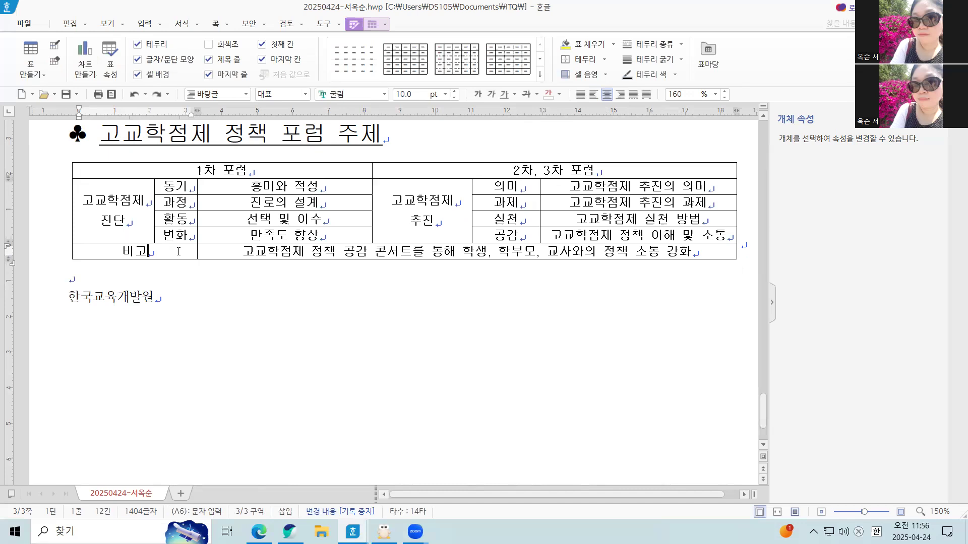
Narrow the 비고 cell independently of the rows above, and shift the borders after the 동기–변화 column and 1차 포럼 block to the right.
{"action": "key", "text": "F5"}
{"action": "key", "text": "shift+Left"}
{"action": "key", "text": "shift+Left"}
{"action": "key", "text": "shift+Left"}
{"action": "key", "text": "shift+Left"}
{"action": "key", "text": "shift+Left"}
{"action": "key", "text": "shift+Left"}
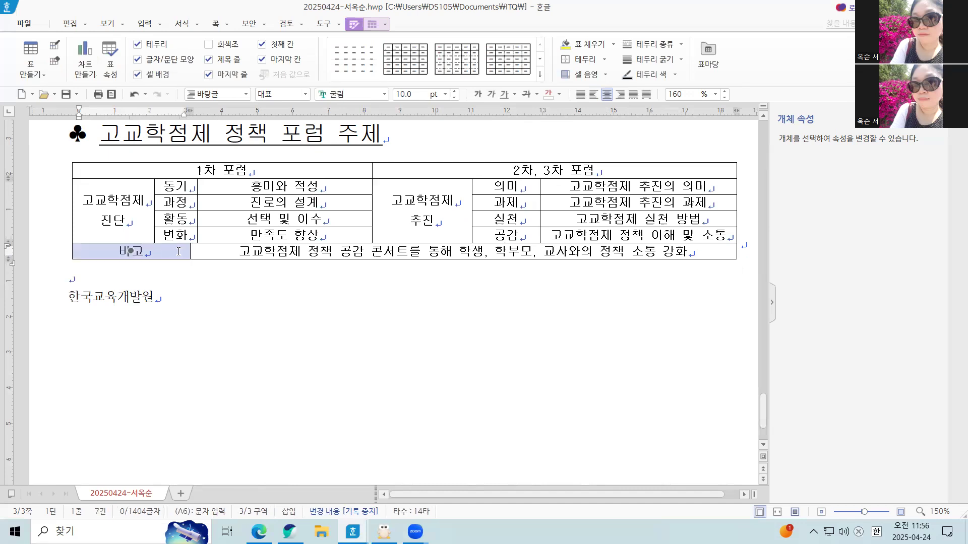
{"action": "left_click", "coordinate": [206, 305]}
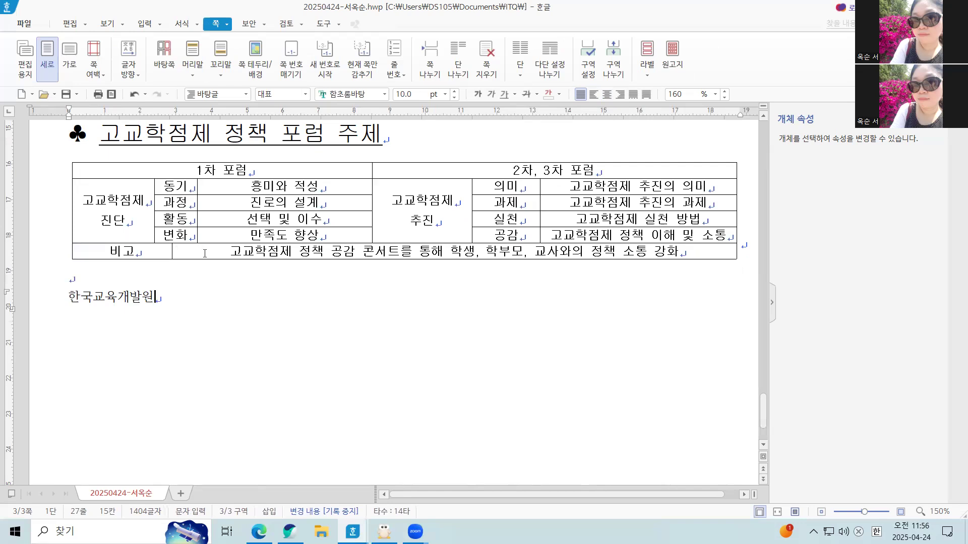
{"action": "left_click_drag", "start_coordinate": [196, 196], "coordinate": [215, 201]}
{"action": "left_click_drag", "start_coordinate": [373, 192], "coordinate": [387, 191]}
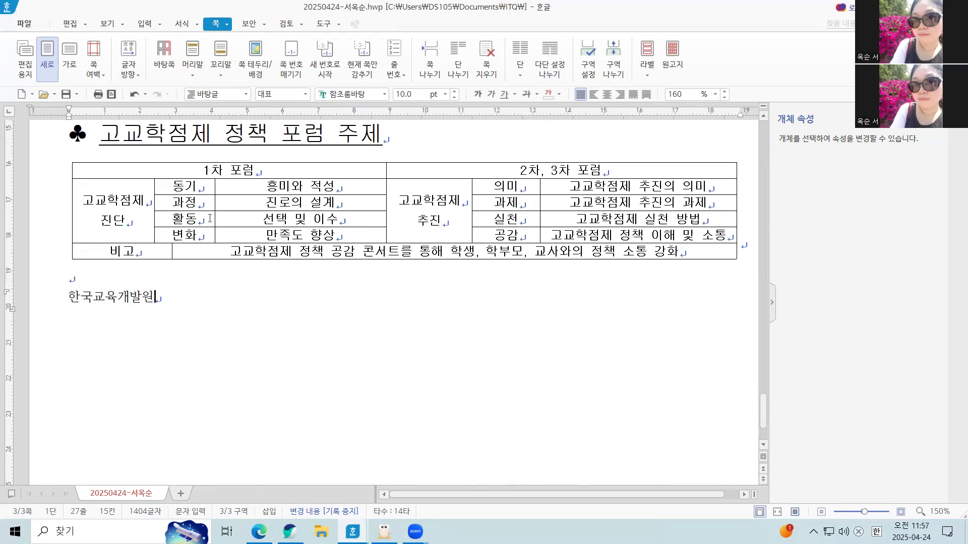
Adjust the width of the 비고 cell alone until its border lines up with the border after the 고교학점제 진단 cell.
{"action": "left_click", "coordinate": [146, 248]}
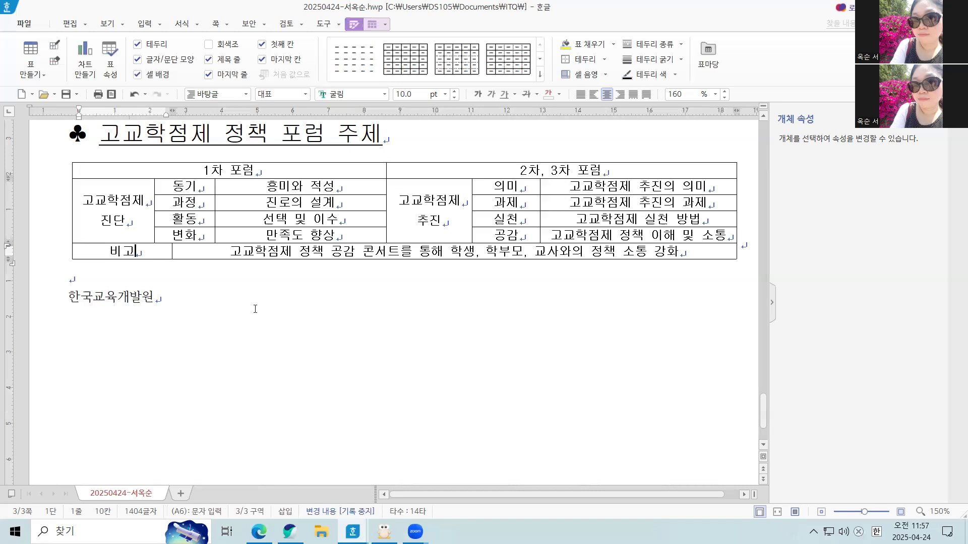
{"action": "key", "text": "F5"}
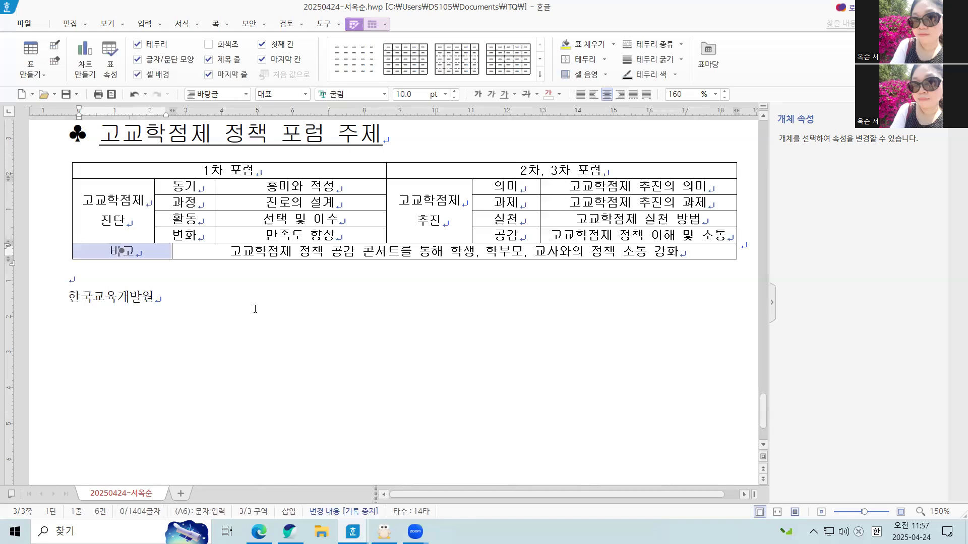
{"action": "key", "text": "shift+Right"}
{"action": "key", "text": "shift+Right"}
{"action": "key", "text": "shift+Right"}
{"action": "key", "text": "shift+Right"}
{"action": "key", "text": "shift+Right"}
{"action": "key", "text": "shift+Right"}
{"action": "key", "text": "shift+Right"}
{"action": "key", "text": "shift+Right"}
{"action": "key", "text": "shift+Right"}
{"action": "key", "text": "shift+Right"}
{"action": "key", "text": "shift+Right"}
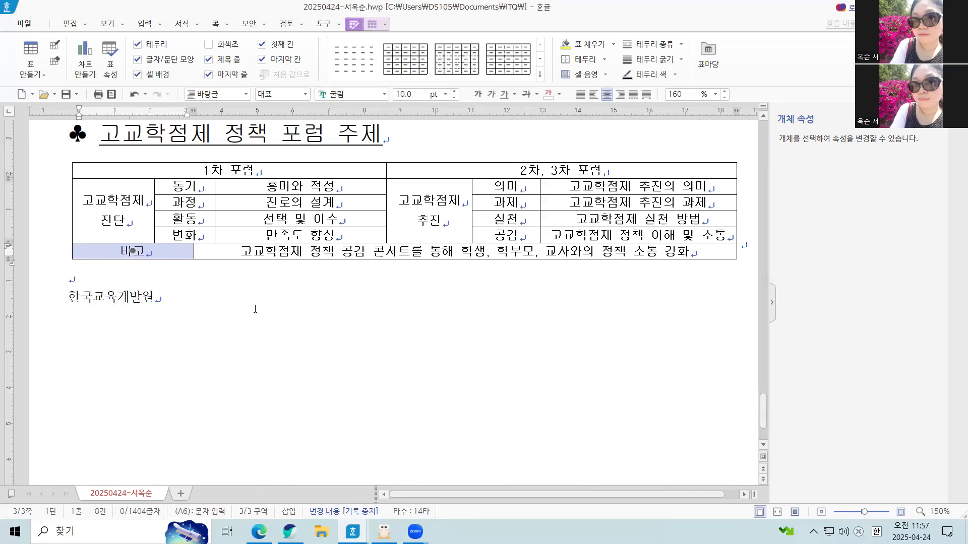
{"action": "key", "text": "shift+Left"}
{"action": "key", "text": "shift+Left"}
{"action": "key", "text": "shift+Left"}
{"action": "key", "text": "shift+Left"}
{"action": "key", "text": "shift+Left"}
{"action": "key", "text": "shift+Left"}
{"action": "key", "text": "shift+Left"}
{"action": "key", "text": "shift+Left"}
{"action": "key", "text": "shift+Left"}
{"action": "key", "text": "shift+Left"}
{"action": "key", "text": "shift+Left"}
{"action": "key", "text": "shift+Left"}
{"action": "key", "text": "shift+Left"}
{"action": "key", "text": "shift+Left"}
{"action": "key", "text": "shift+Left"}
{"action": "key", "text": "shift+Left"}
{"action": "key", "text": "shift+Left"}
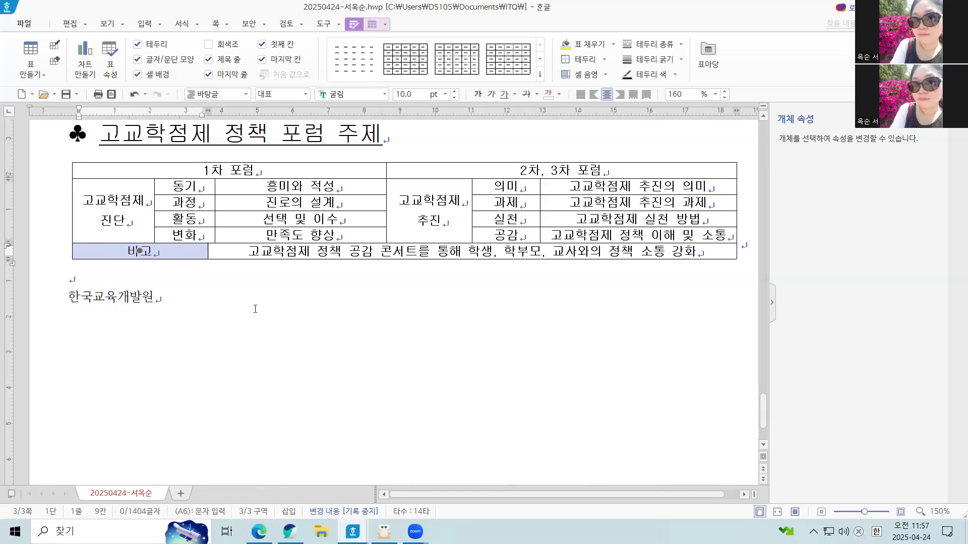
{"action": "key", "text": "shift+Right"}
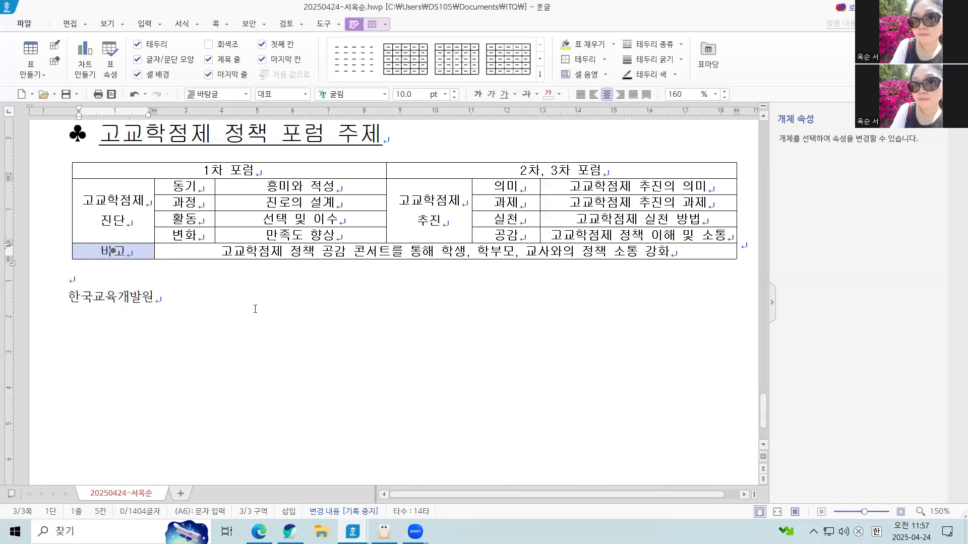
{"action": "scroll", "coordinate": [255, 309], "scroll_direction": "up", "scroll_amount": 2}
{"action": "left_click", "coordinate": [309, 349]}
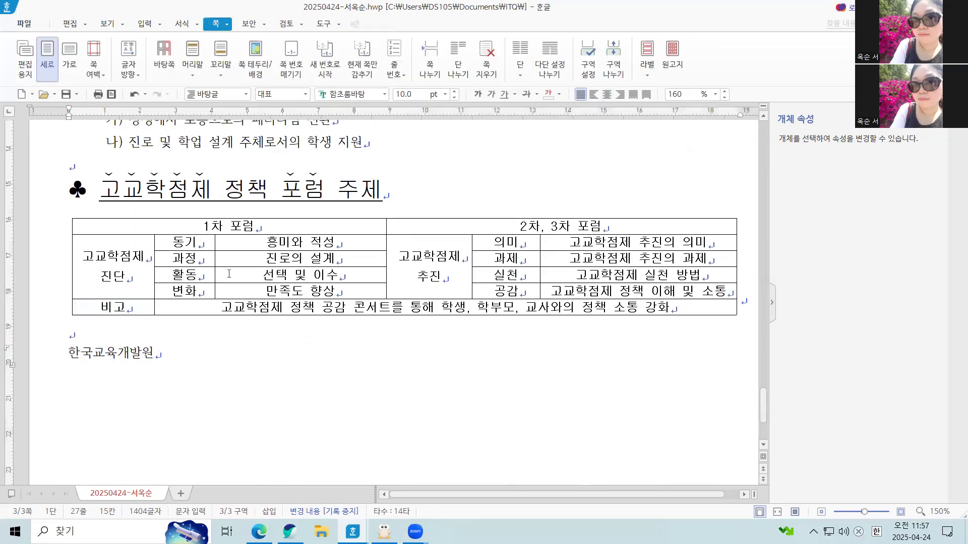
Increase the height of all rows of the forum-topic table by two increments.
{"action": "left_click_drag", "start_coordinate": [203, 225], "coordinate": [643, 352]}
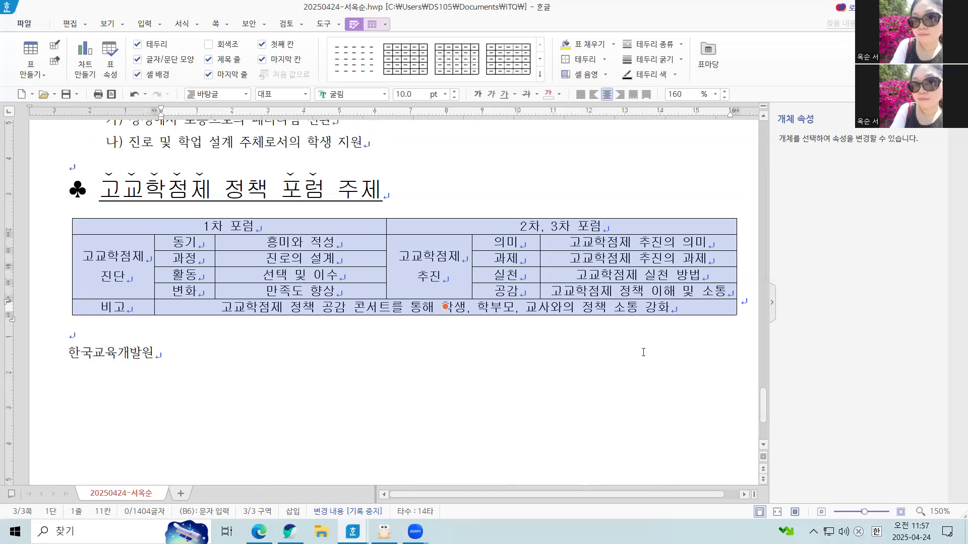
{"action": "key", "text": "ctrl+Down"}
{"action": "key", "text": "ctrl+Down"}
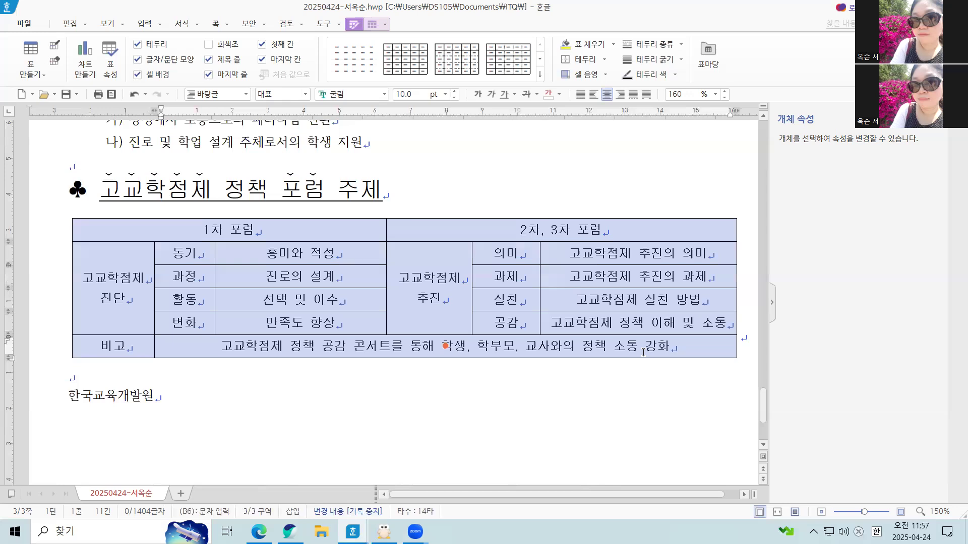
Set the outer left and right borders of the whole table to no line.
{"action": "key", "text": "l"}
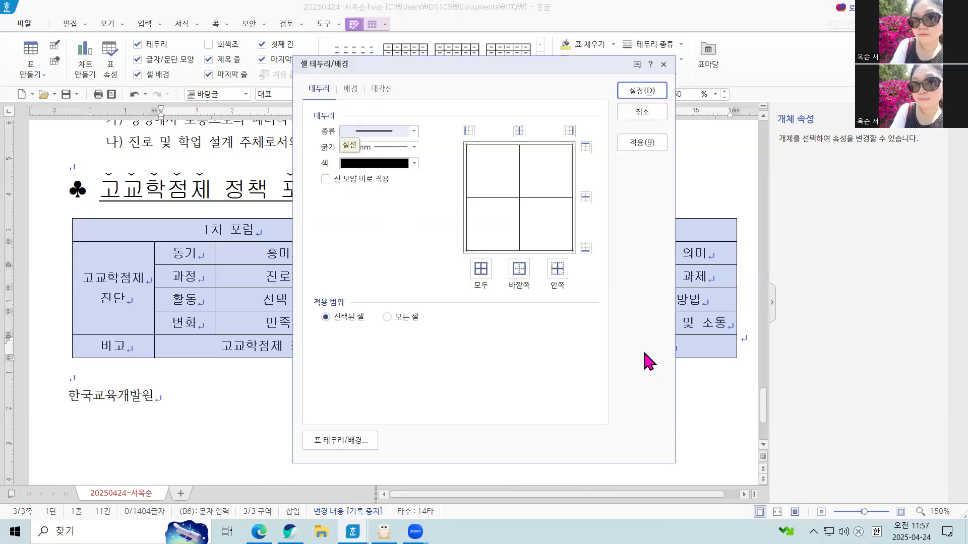
{"action": "left_click", "coordinate": [402, 132]}
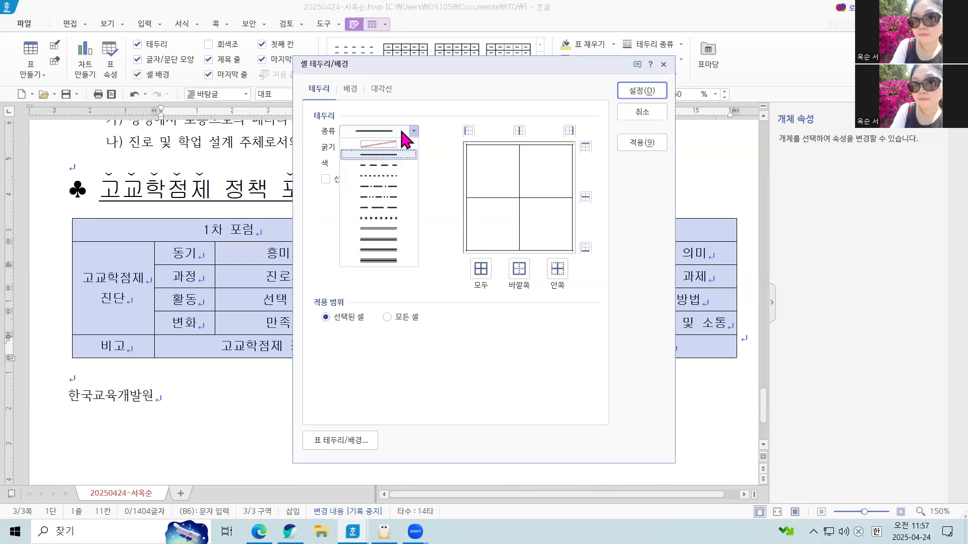
{"action": "left_click", "coordinate": [359, 145]}
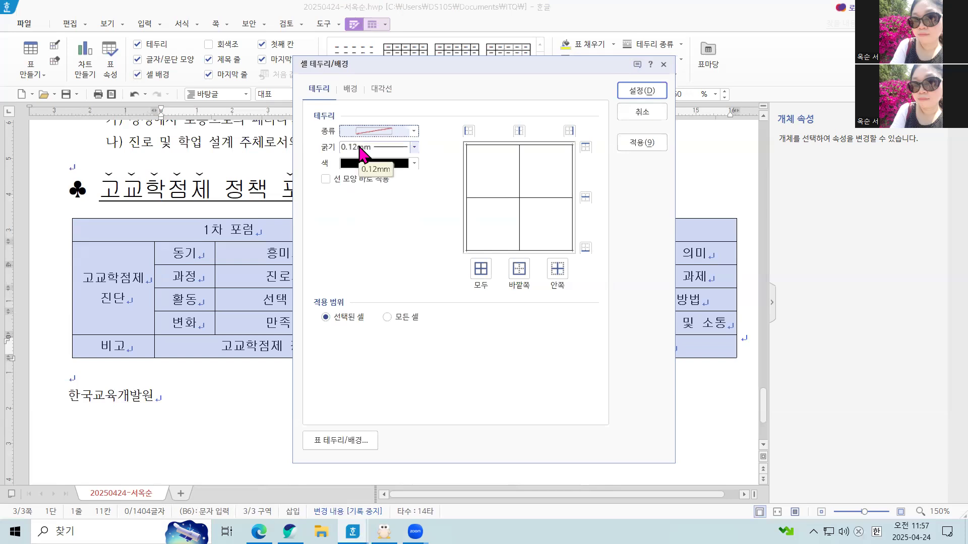
{"action": "left_click", "coordinate": [469, 131]}
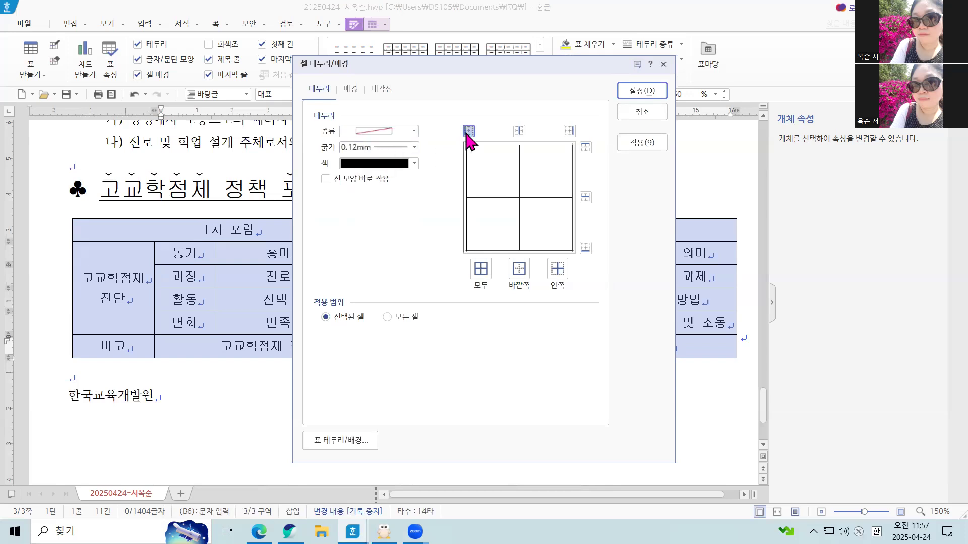
{"action": "left_click", "coordinate": [570, 132]}
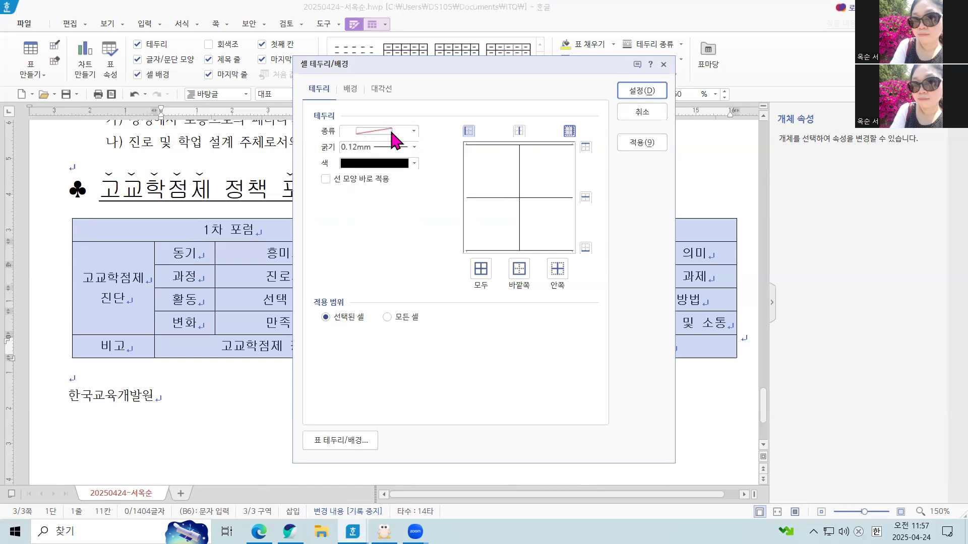
Apply a 0.5 mm double line to the top and bottom borders of the whole table.
{"action": "left_click", "coordinate": [414, 132]}
{"action": "left_click", "coordinate": [398, 230]}
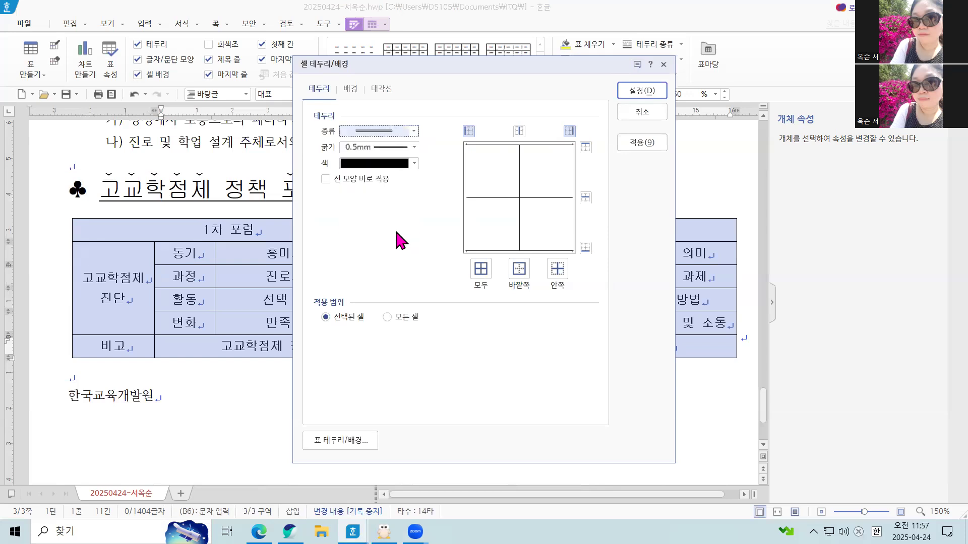
{"action": "left_click", "coordinate": [585, 147]}
{"action": "left_click", "coordinate": [586, 248]}
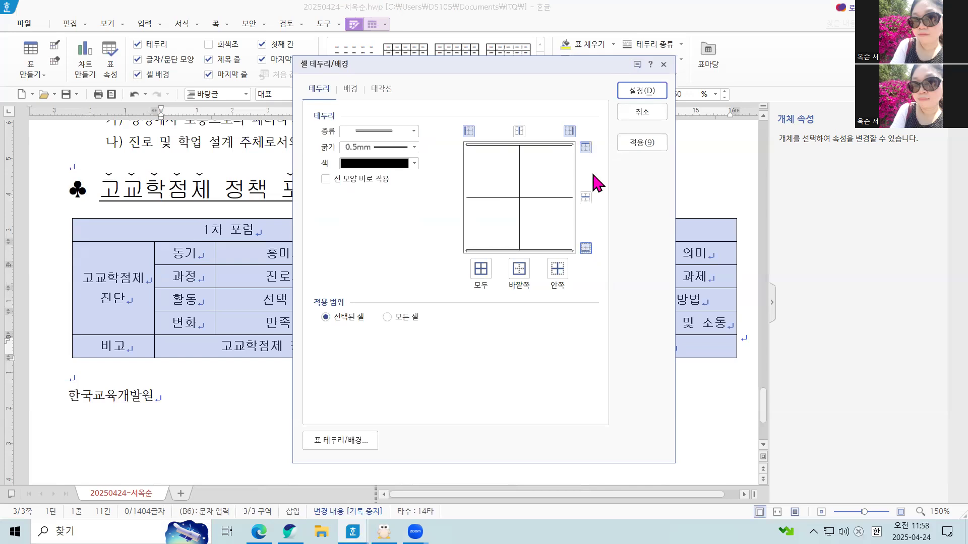
{"action": "left_click", "coordinate": [654, 96]}
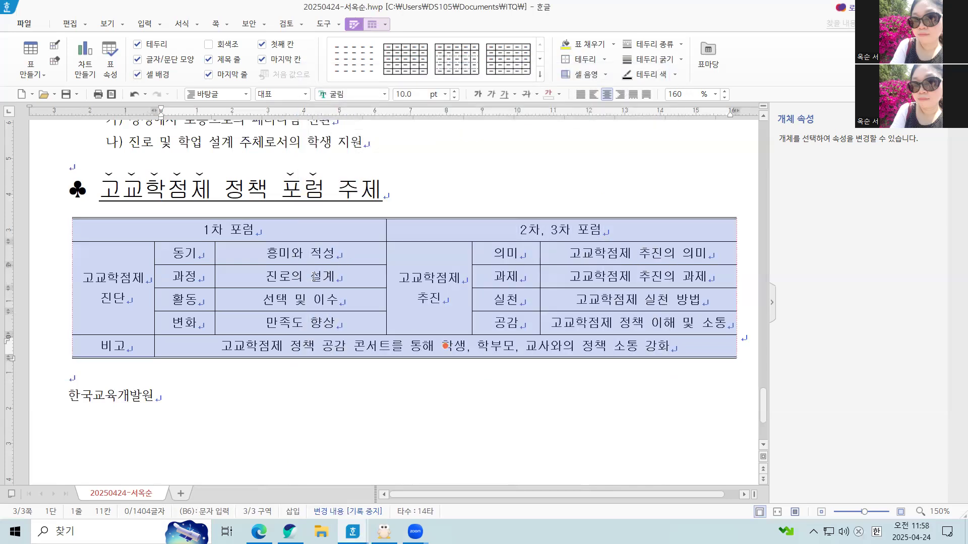
Give the header row with 1차 포럼 and 2차, 3차 포럼 a 0.5 mm double-line bottom border.
{"action": "left_click", "coordinate": [362, 238]}
{"action": "left_click", "coordinate": [444, 239]}
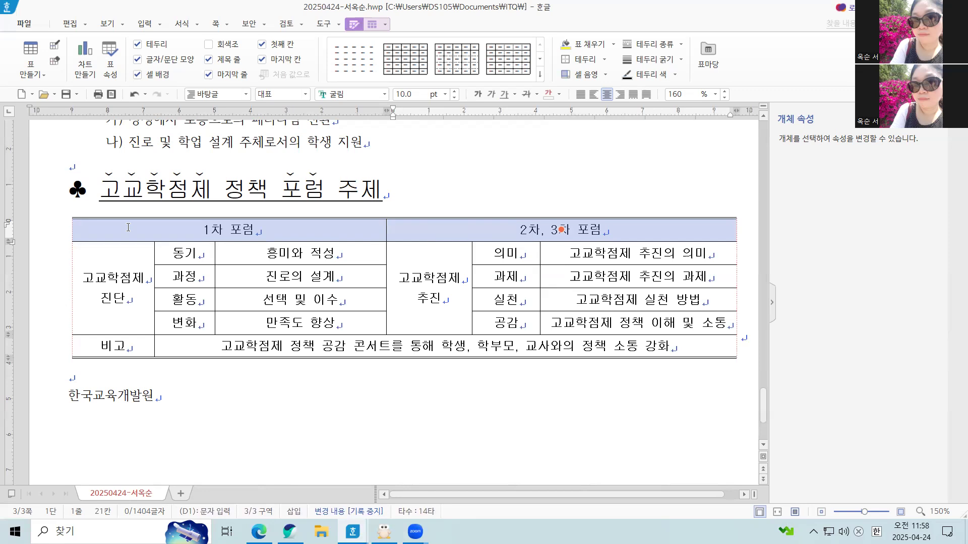
{"action": "left_click_drag", "start_coordinate": [124, 235], "coordinate": [427, 238]}
{"action": "key", "text": "l"}
{"action": "left_click", "coordinate": [389, 132]}
{"action": "left_click", "coordinate": [393, 230]}
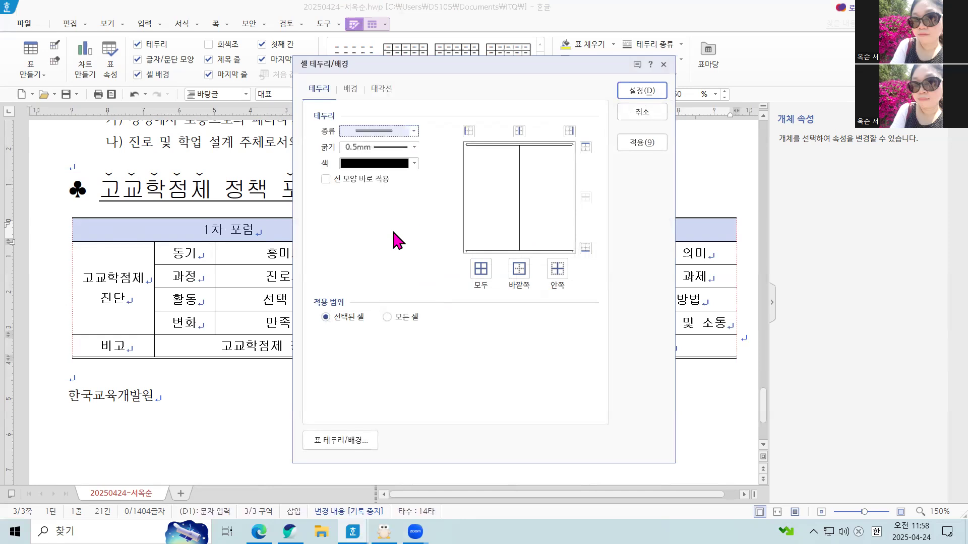
{"action": "left_click", "coordinate": [585, 249]}
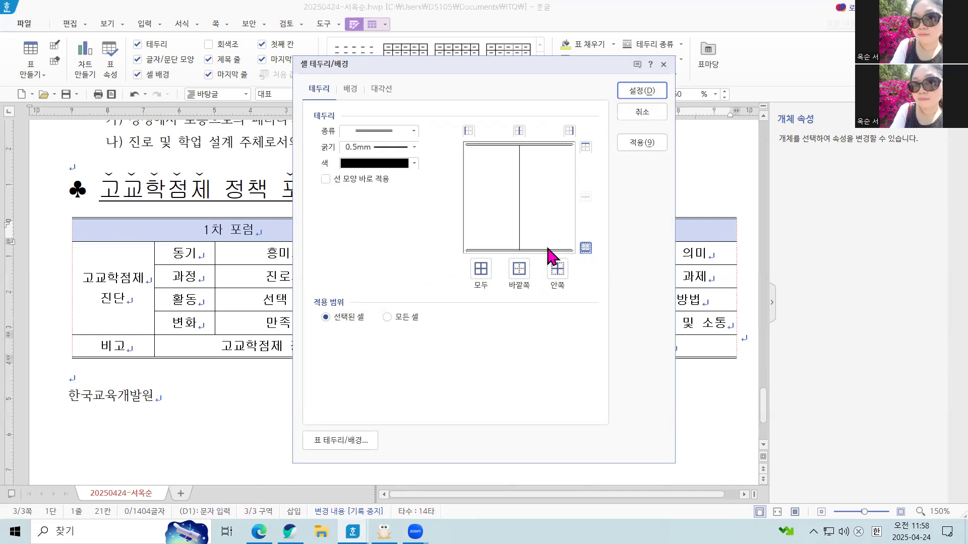
Fill the header row with a 가로 gradient from white to yellow.
{"action": "left_click", "coordinate": [350, 89]}
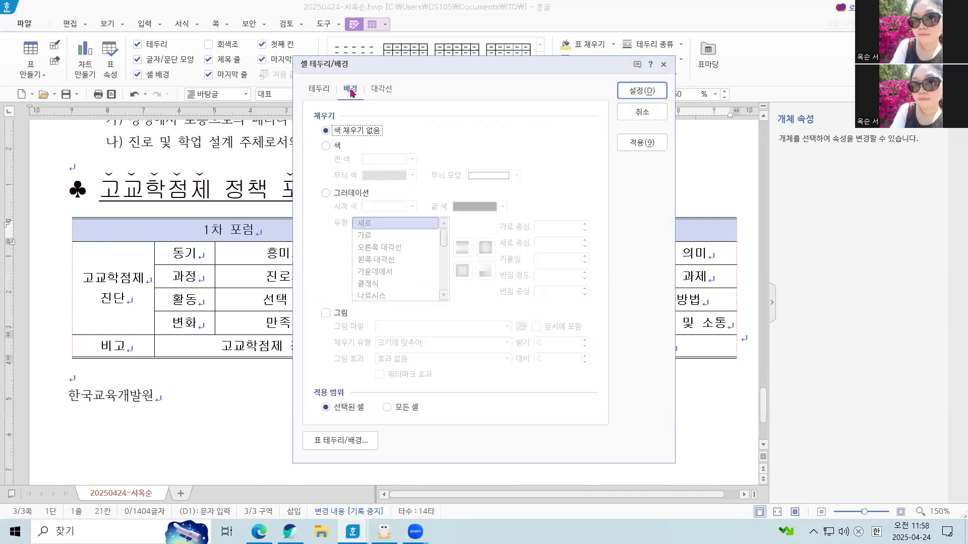
{"action": "left_click", "coordinate": [326, 194]}
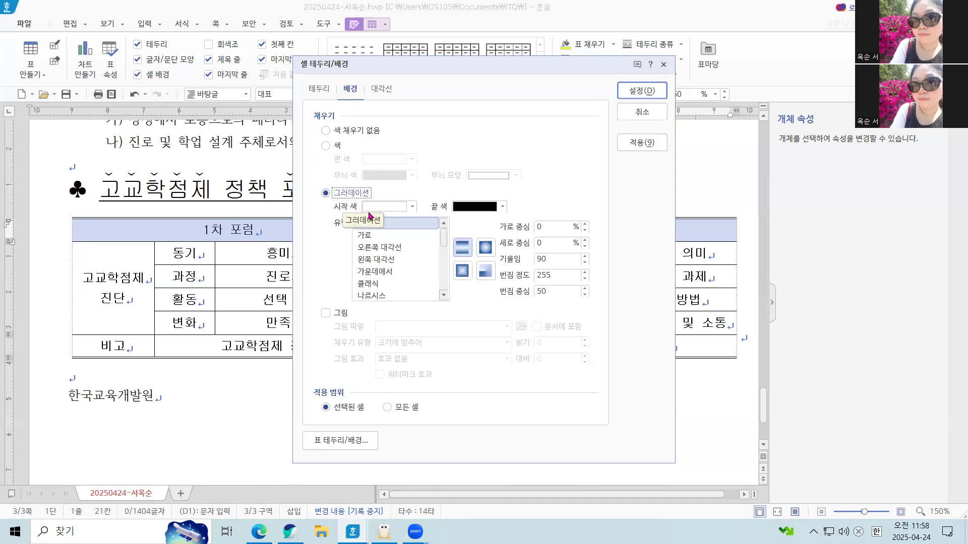
{"action": "left_click", "coordinate": [503, 206]}
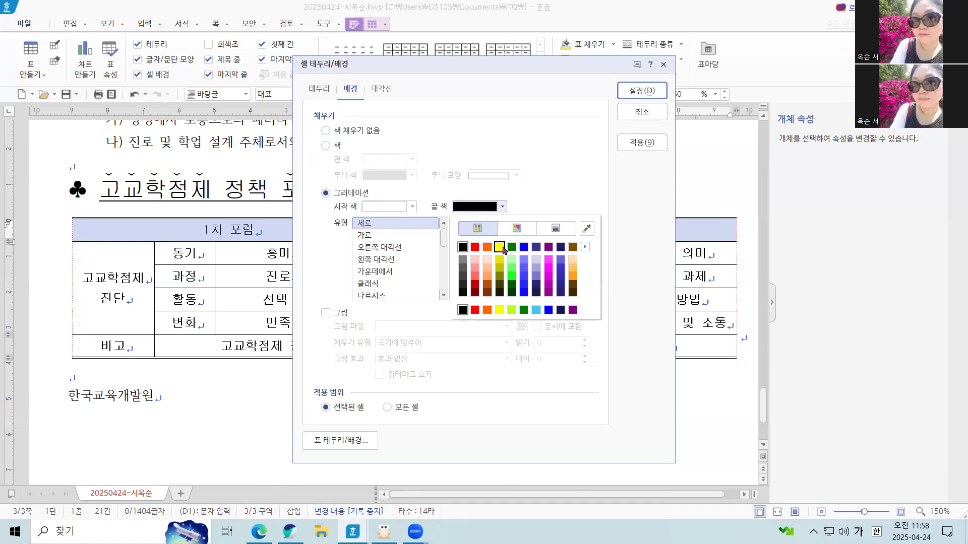
{"action": "left_click", "coordinate": [501, 248]}
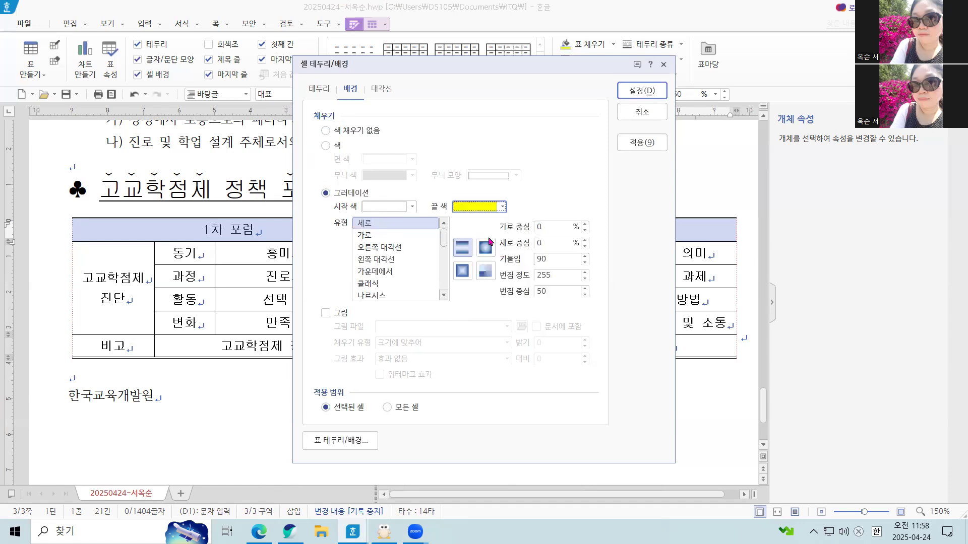
{"action": "left_click", "coordinate": [321, 89]}
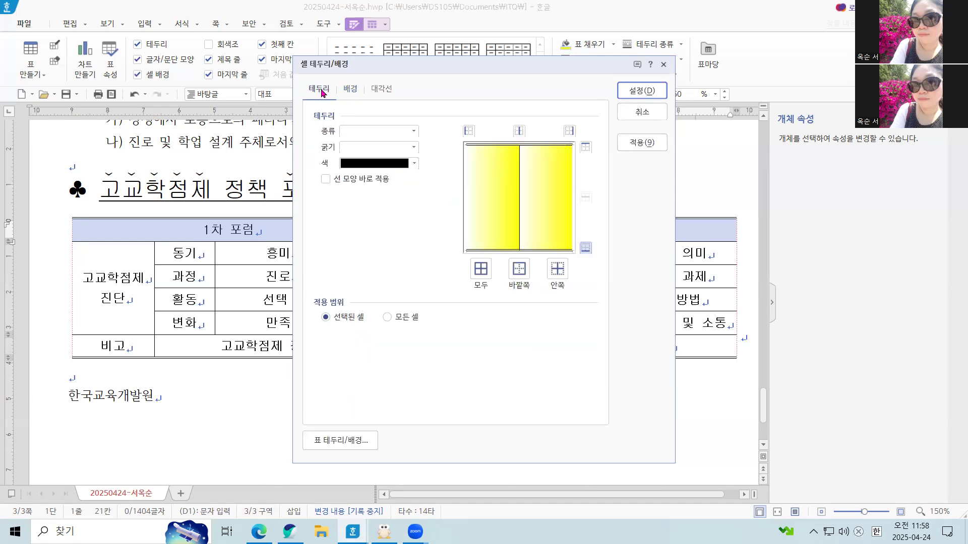
{"action": "left_click", "coordinate": [349, 92]}
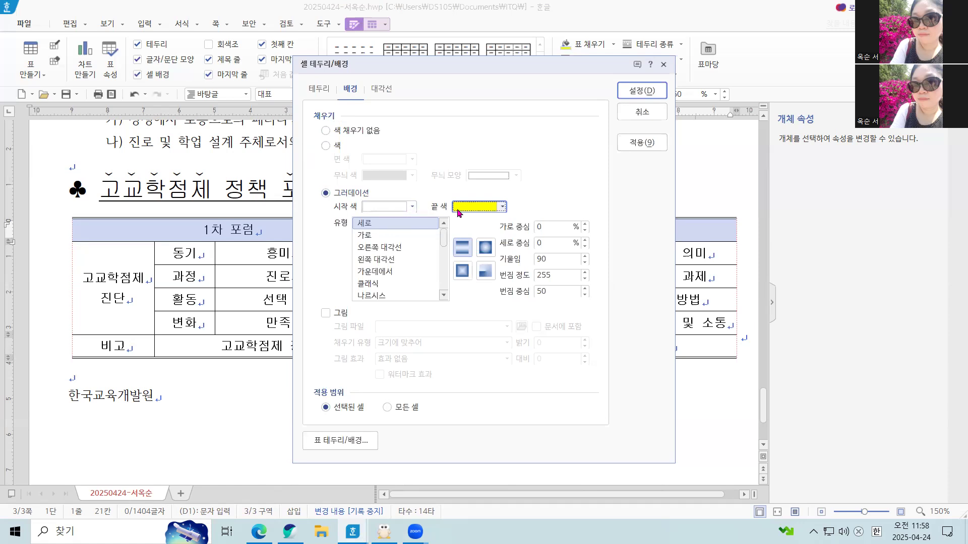
{"action": "left_click", "coordinate": [359, 234]}
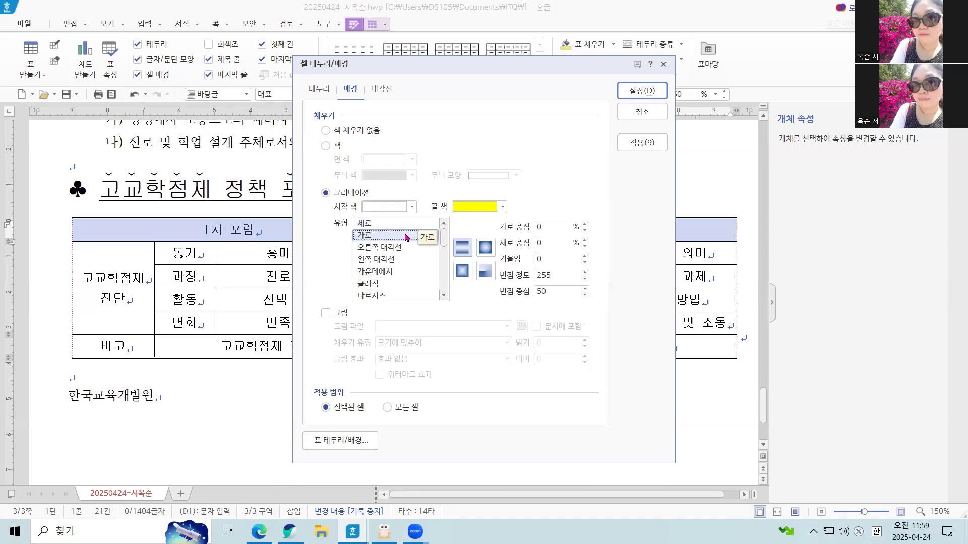
{"action": "left_click", "coordinate": [651, 99]}
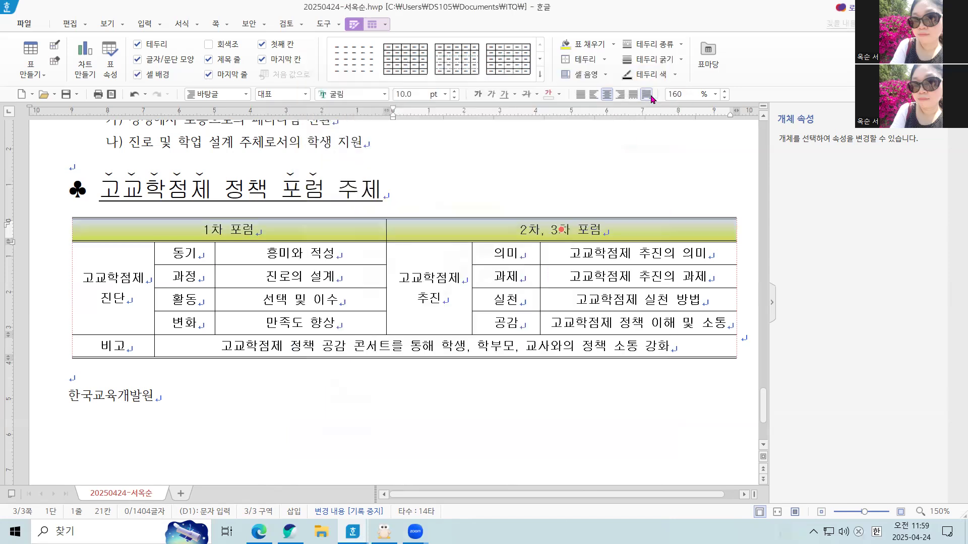
{"action": "left_click", "coordinate": [607, 441]}
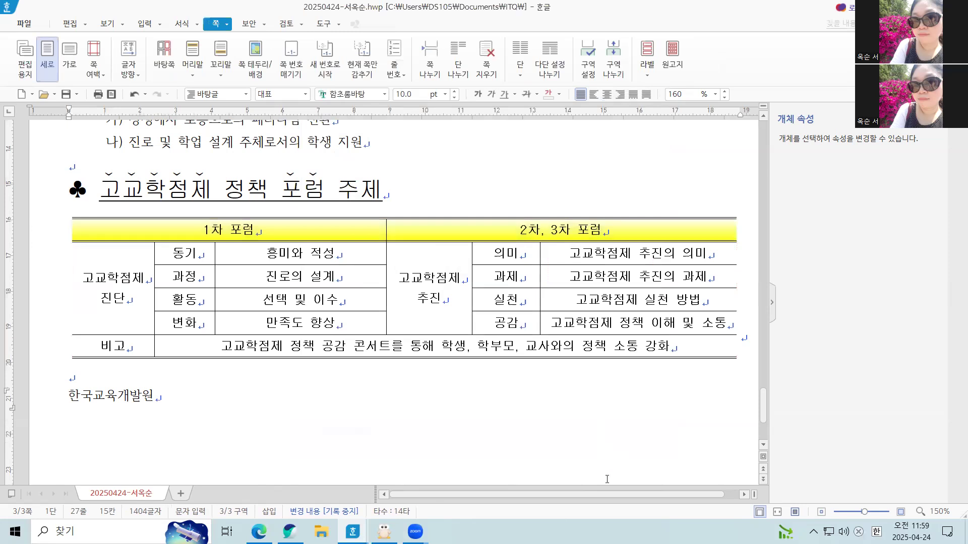
Set the font size of the 한국교육개발원 line below the forum table to 24 pt.
{"action": "left_click", "coordinate": [70, 405]}
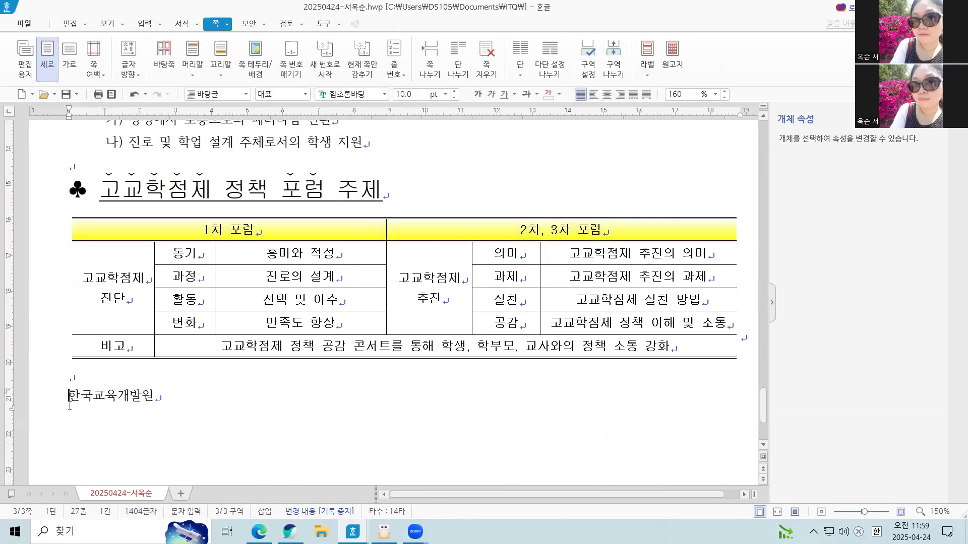
{"action": "left_click_drag", "start_coordinate": [70, 406], "coordinate": [157, 398]}
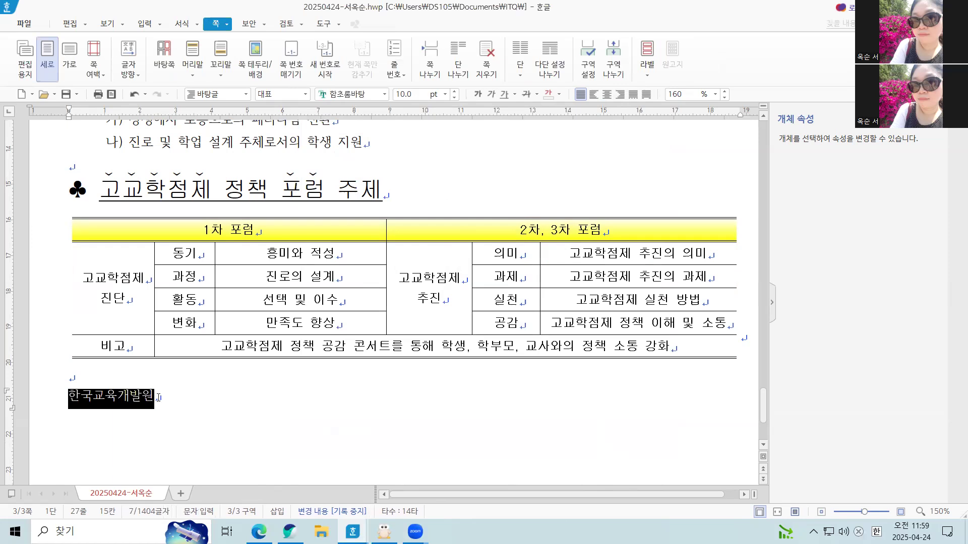
{"action": "right_click", "coordinate": [122, 399]}
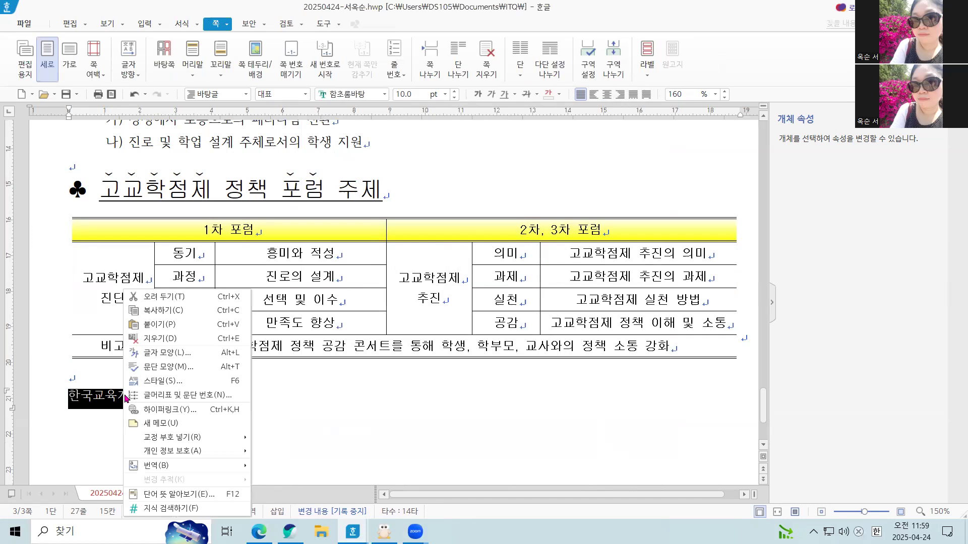
{"action": "left_click", "coordinate": [183, 354]}
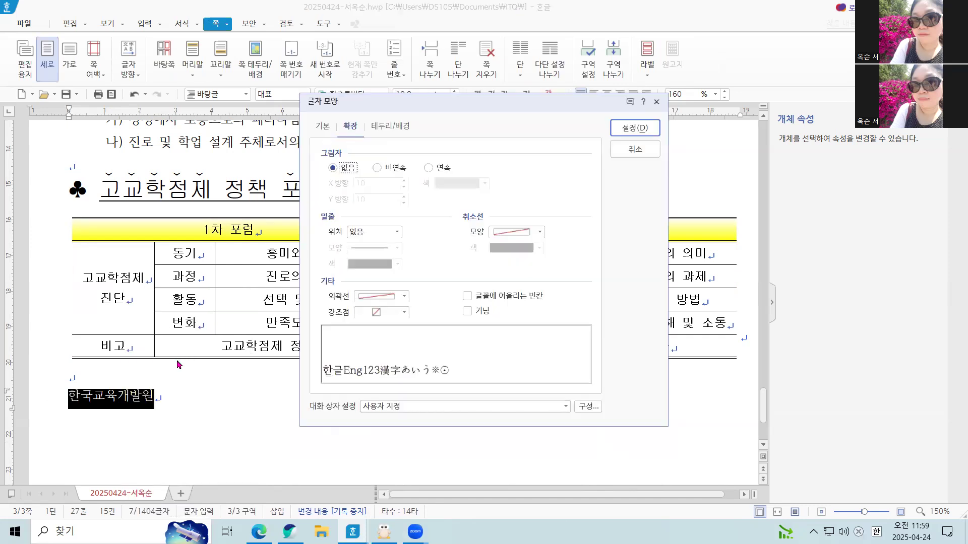
{"action": "left_click", "coordinate": [326, 129]}
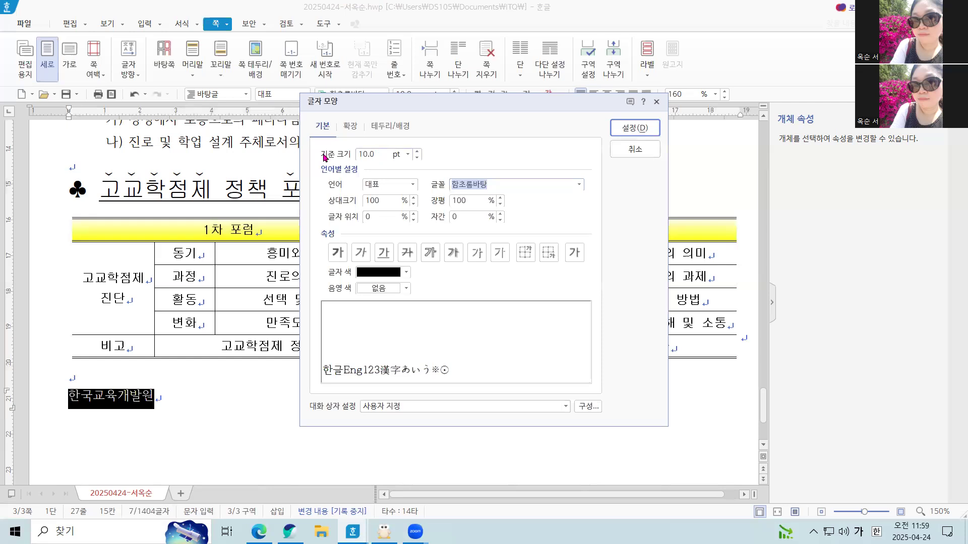
{"action": "type", "text": "24"}
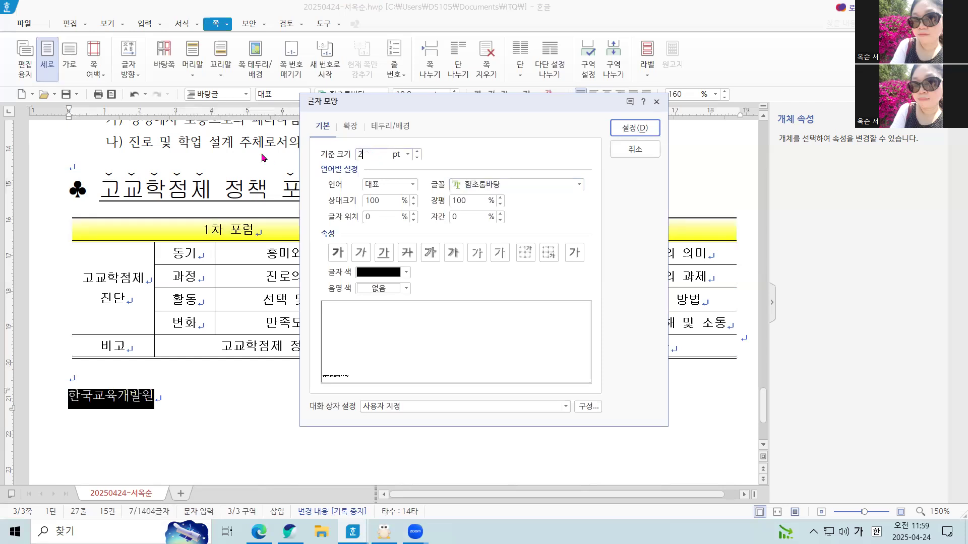
Format the 한국교육개발원 line in bold 궁서 with a 장평 of 95% and right-align it.
{"action": "left_click", "coordinate": [579, 184]}
{"action": "scroll", "coordinate": [542, 253], "scroll_direction": "up", "scroll_amount": 10}
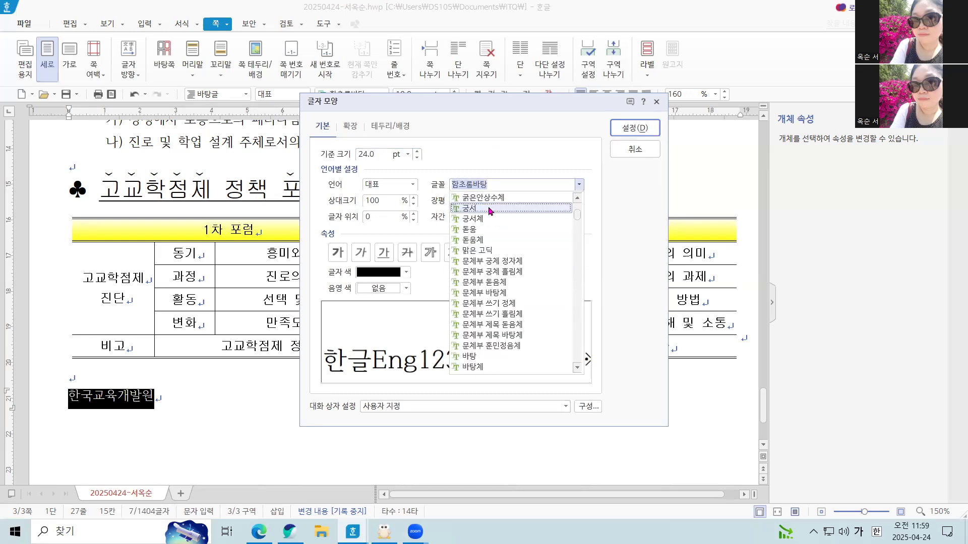
{"action": "left_click", "coordinate": [490, 209]}
{"action": "key", "text": "Tab"}
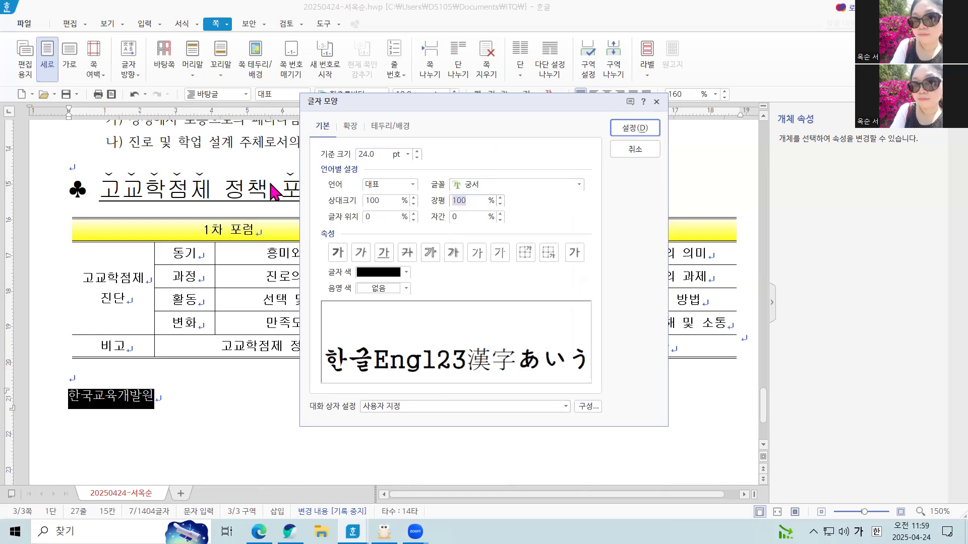
{"action": "type", "text": "95"}
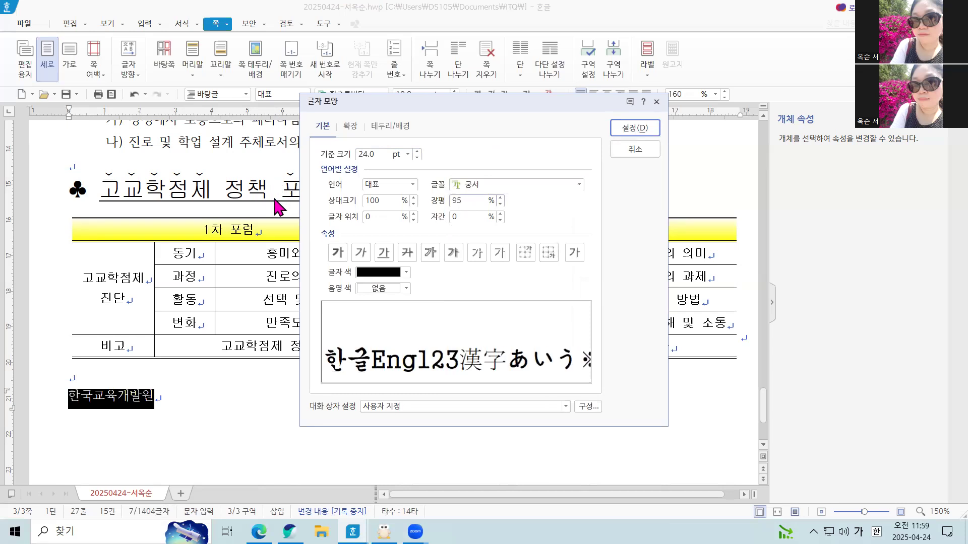
{"action": "left_click", "coordinate": [339, 259]}
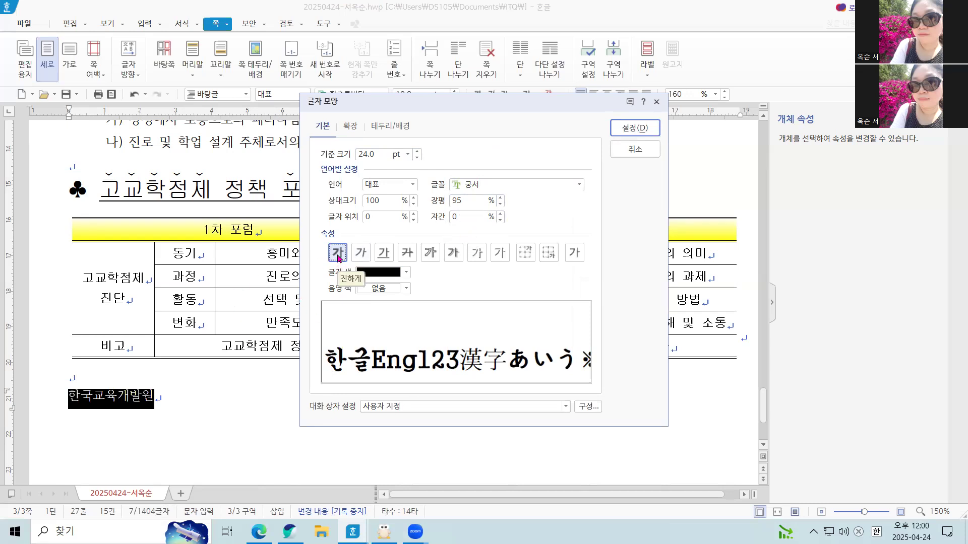
{"action": "left_click", "coordinate": [635, 130]}
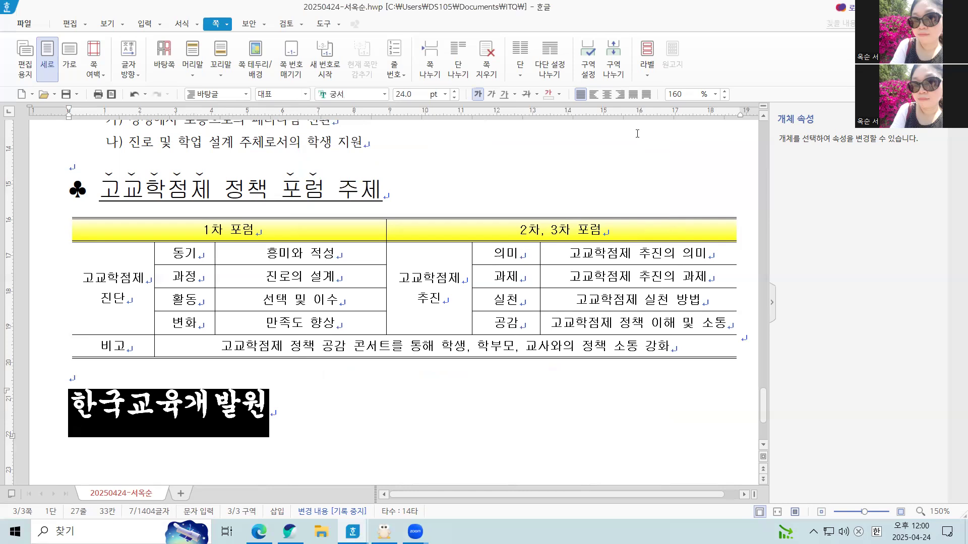
{"action": "left_click", "coordinate": [620, 94]}
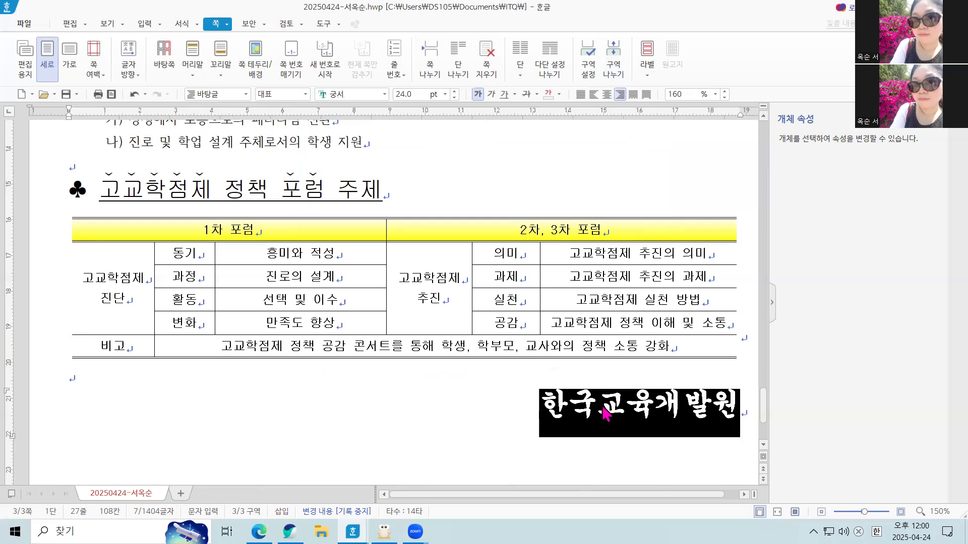
{"action": "left_click", "coordinate": [501, 403]}
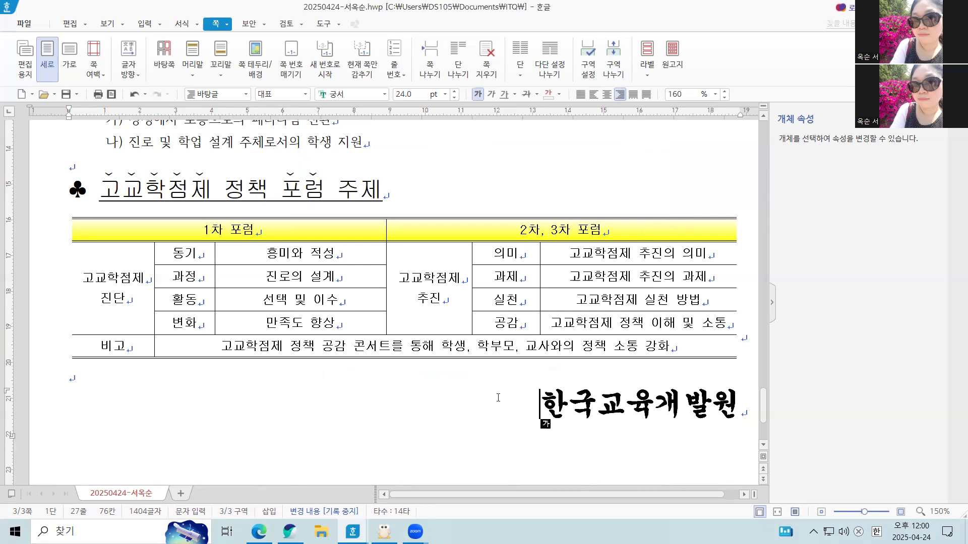
Insert page numbering at the bottom right of the page in I,II,III style with dashes, starting at 6.
{"action": "scroll", "coordinate": [633, 431], "scroll_direction": "down", "scroll_amount": 3}
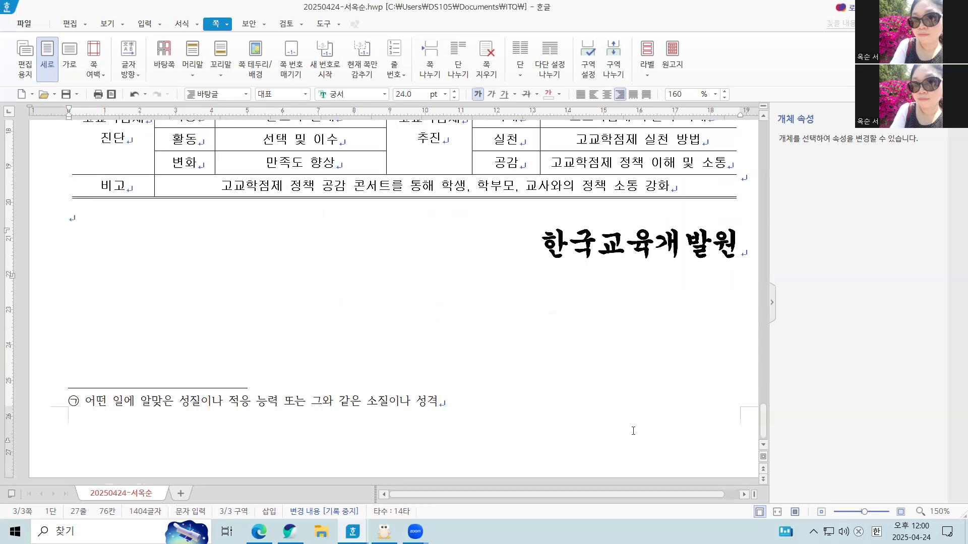
{"action": "scroll", "coordinate": [635, 405], "scroll_direction": "up", "scroll_amount": 5}
{"action": "scroll", "coordinate": [586, 326], "scroll_direction": "down", "scroll_amount": 5}
{"action": "left_click", "coordinate": [587, 326]}
{"action": "left_click", "coordinate": [452, 246]}
{"action": "left_click", "coordinate": [294, 76]}
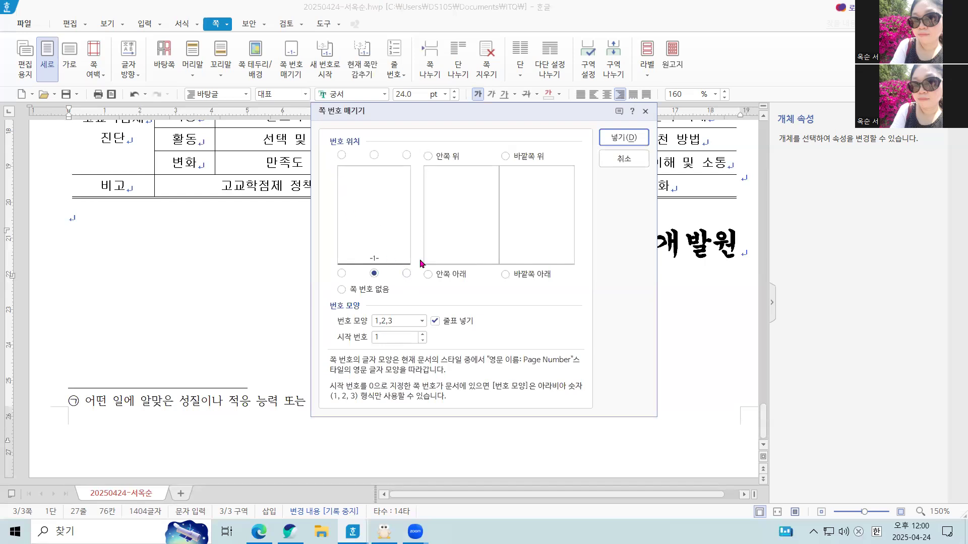
{"action": "left_click", "coordinate": [407, 274]}
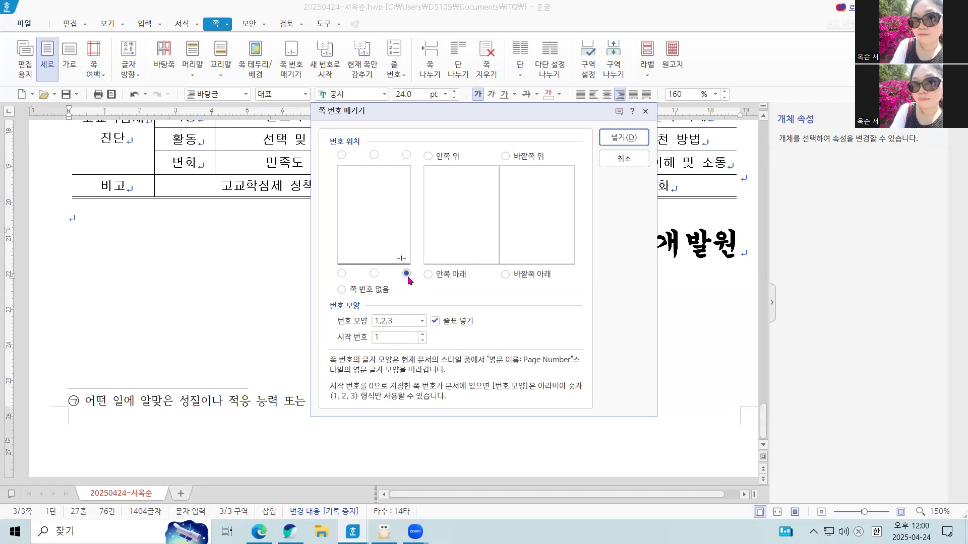
{"action": "left_click", "coordinate": [384, 322]}
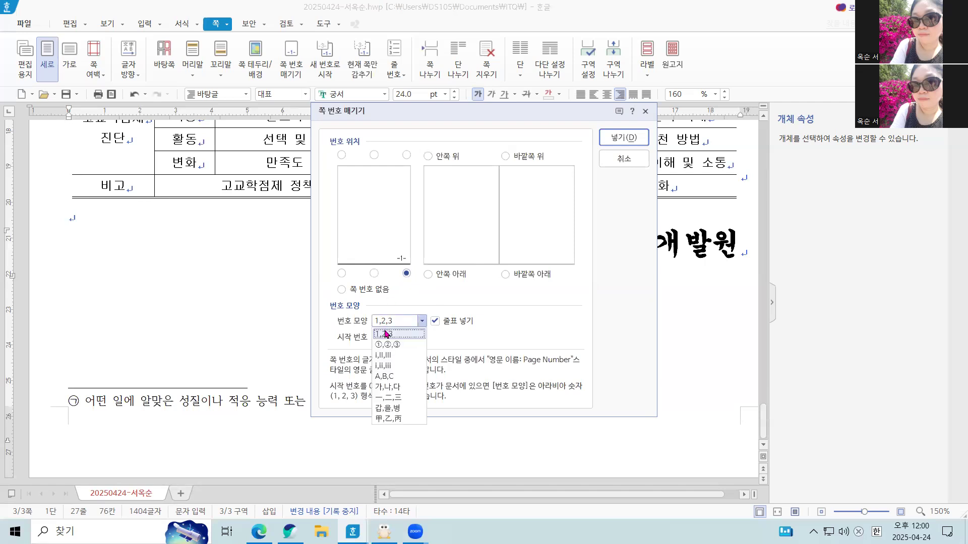
{"action": "left_click", "coordinate": [394, 356]}
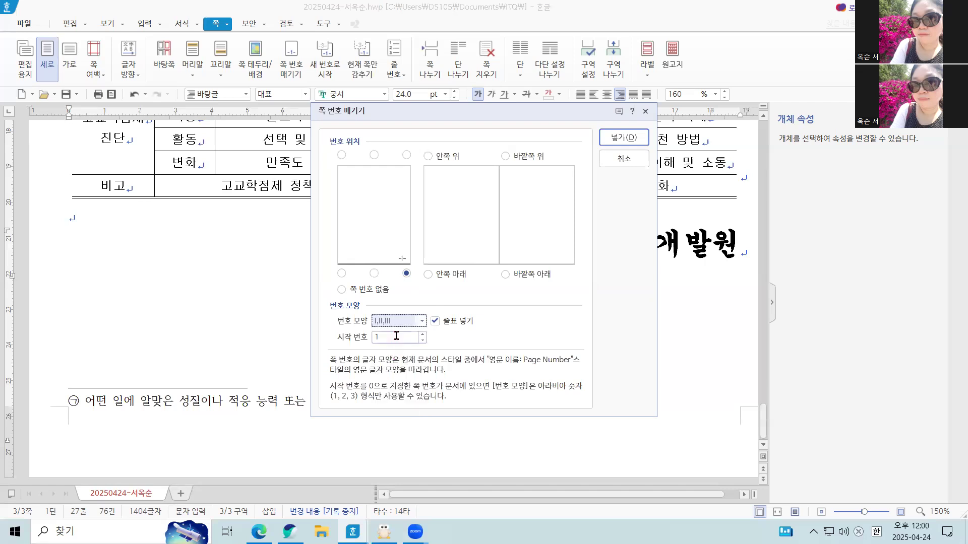
{"action": "key", "text": "Tab"}
{"action": "type", "text": "6"}
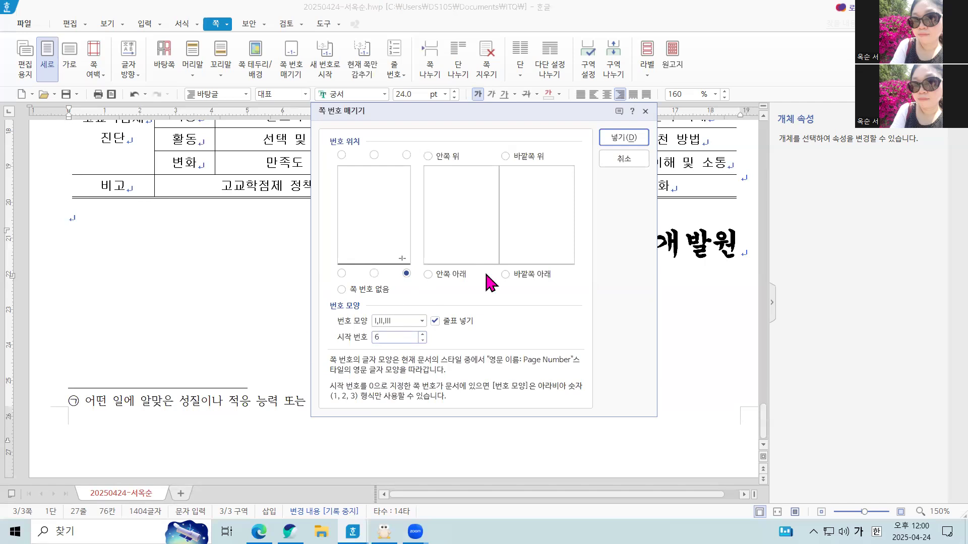
{"action": "left_click", "coordinate": [624, 138]}
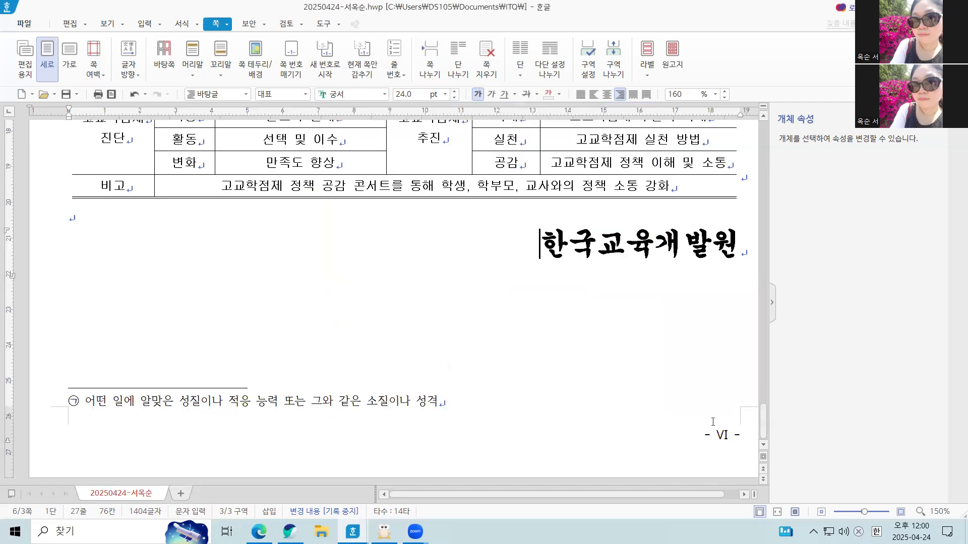
Reinsert the page number without the surrounding dashes, keeping 6 as the start number.
{"action": "left_click", "coordinate": [291, 68]}
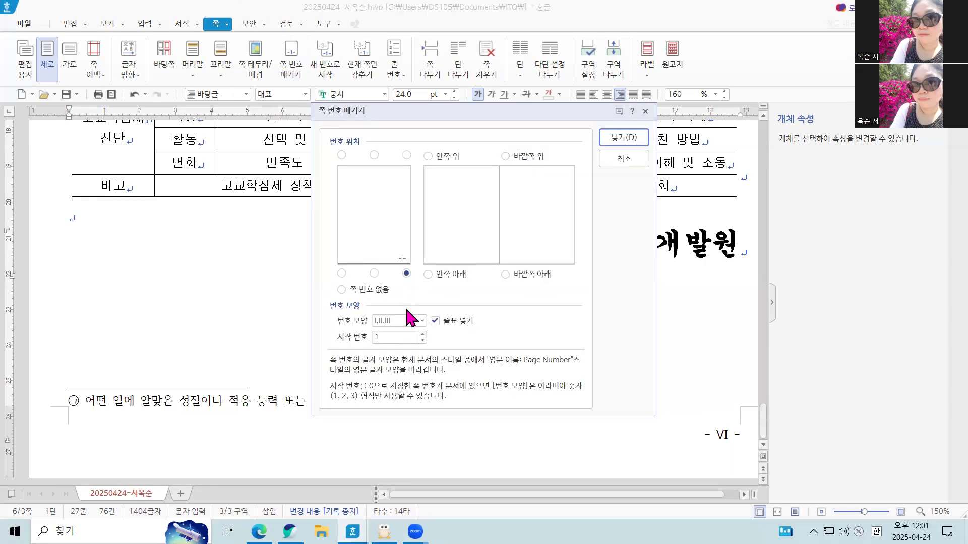
{"action": "left_click", "coordinate": [435, 319]}
{"action": "double_click", "coordinate": [395, 338]}
{"action": "type", "text": "6"}
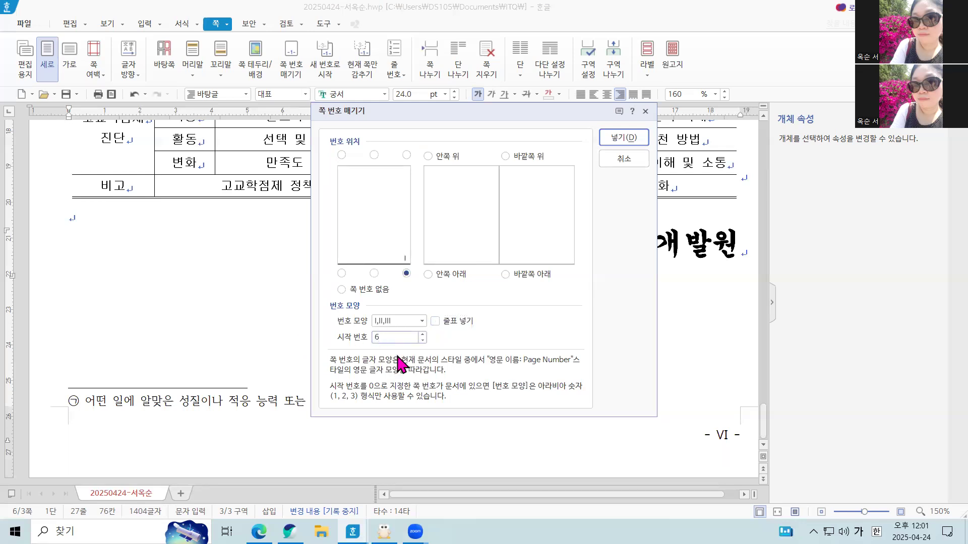
{"action": "left_click", "coordinate": [619, 139]}
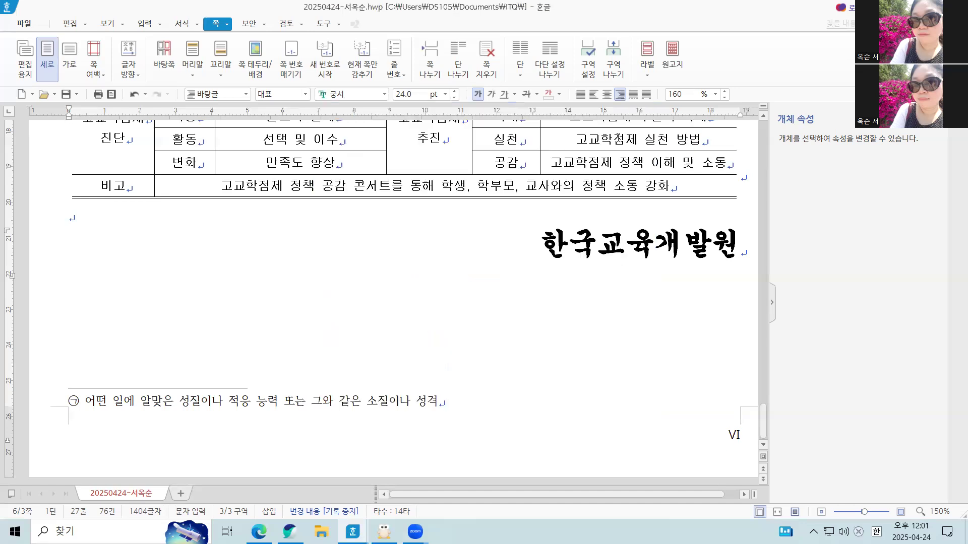
Review the pages from first to last, checking the page numbering and the layout of text, tables and chart.
{"action": "scroll", "coordinate": [696, 321], "scroll_direction": "up", "scroll_amount": 15}
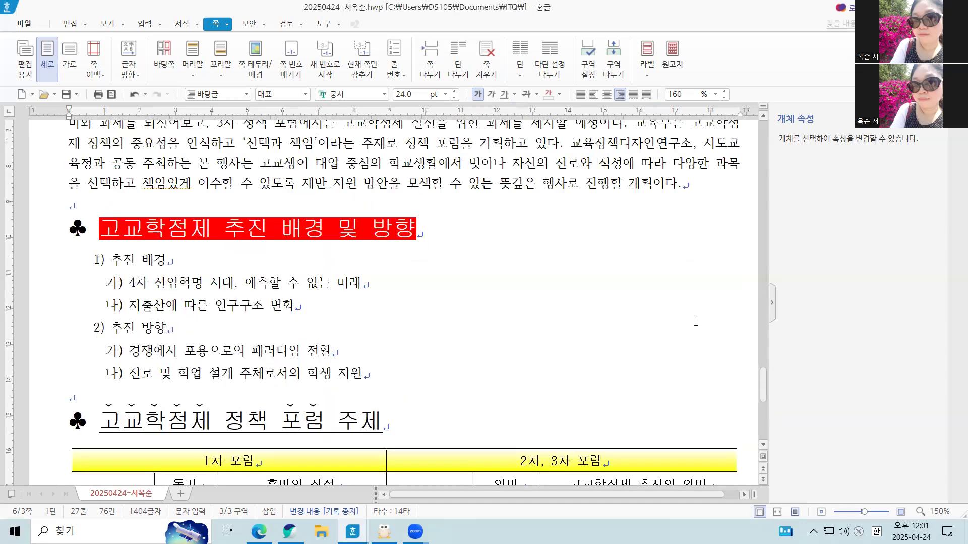
{"action": "scroll", "coordinate": [686, 306], "scroll_direction": "up", "scroll_amount": 20}
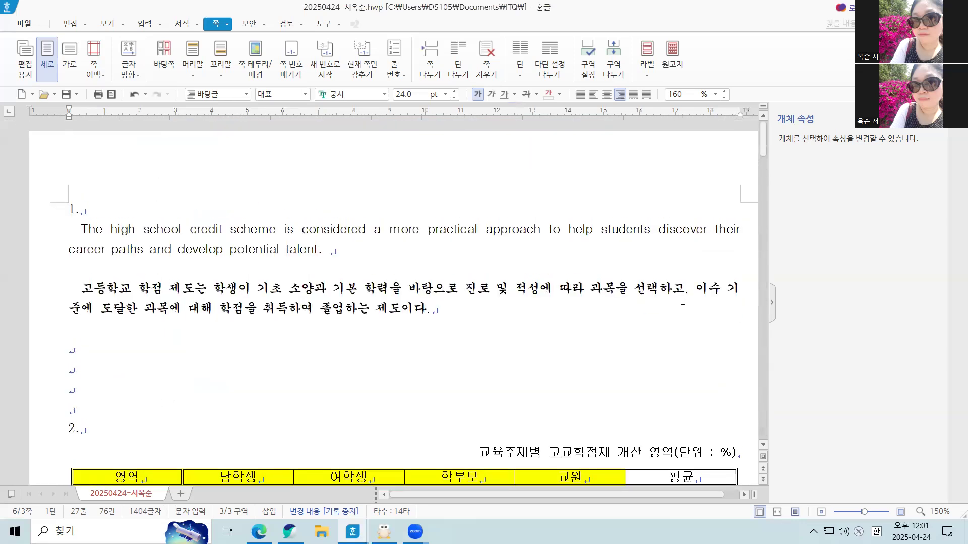
{"action": "scroll", "coordinate": [680, 300], "scroll_direction": "down", "scroll_amount": 8}
{"action": "scroll", "coordinate": [670, 291], "scroll_direction": "down", "scroll_amount": 4}
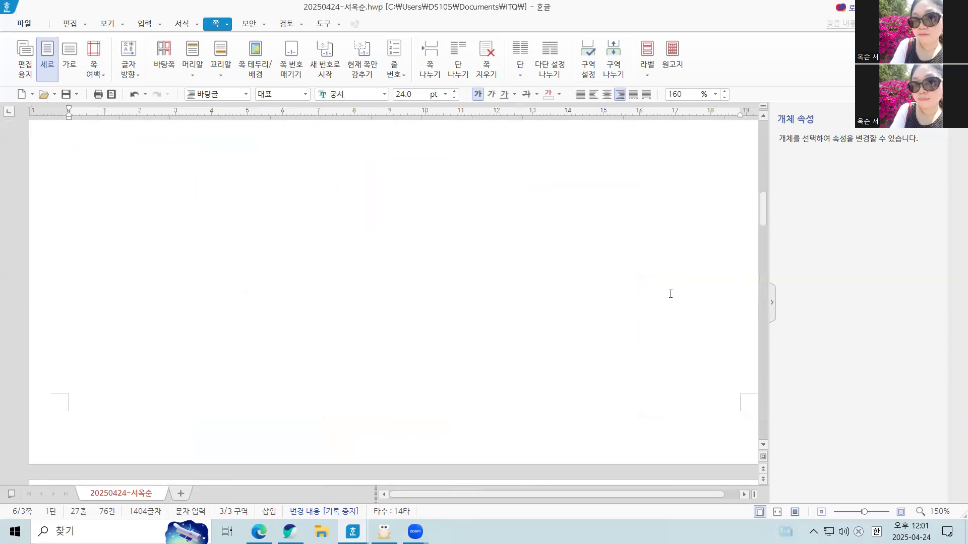
{"action": "scroll", "coordinate": [497, 356], "scroll_direction": "up", "scroll_amount": 10}
{"action": "scroll", "coordinate": [219, 257], "scroll_direction": "up", "scroll_amount": 3}
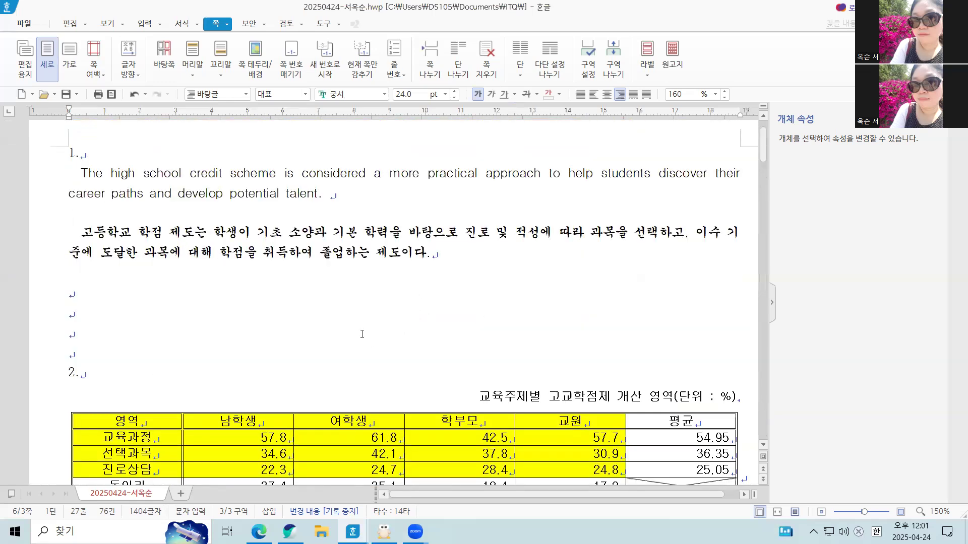
{"action": "scroll", "coordinate": [360, 330], "scroll_direction": "up", "scroll_amount": 1}
{"action": "left_click", "coordinate": [365, 294]}
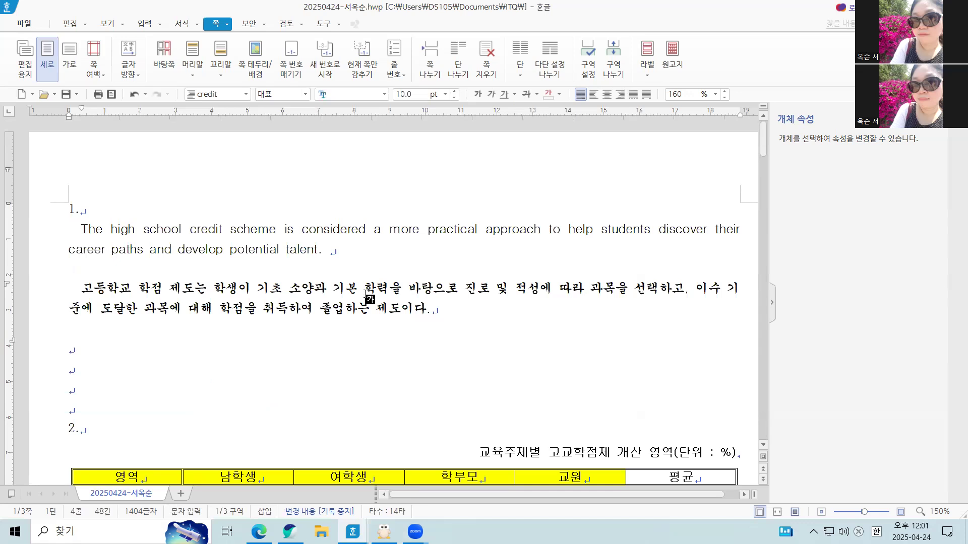
{"action": "scroll", "coordinate": [643, 379], "scroll_direction": "down", "scroll_amount": 15}
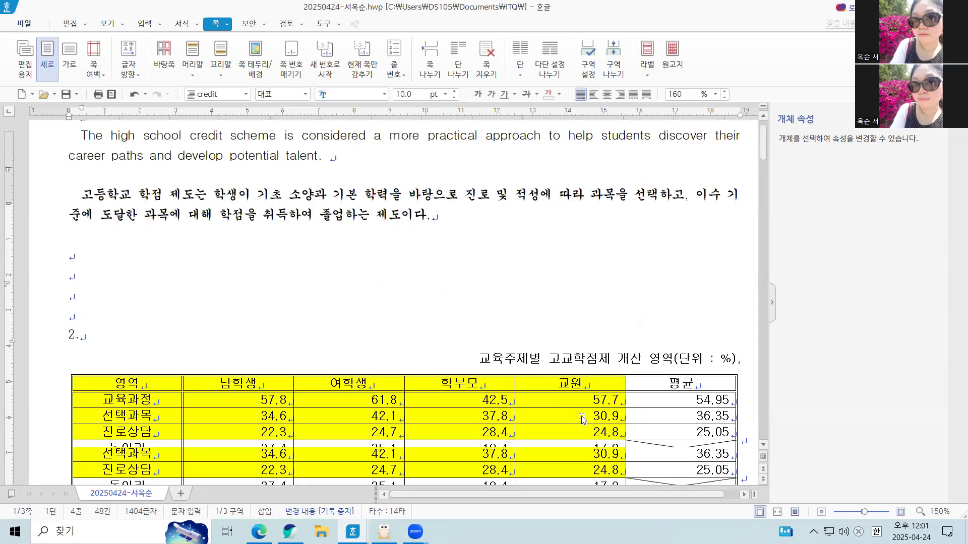
{"action": "scroll", "coordinate": [650, 337], "scroll_direction": "up", "scroll_amount": 5}
{"action": "left_click", "coordinate": [521, 340]}
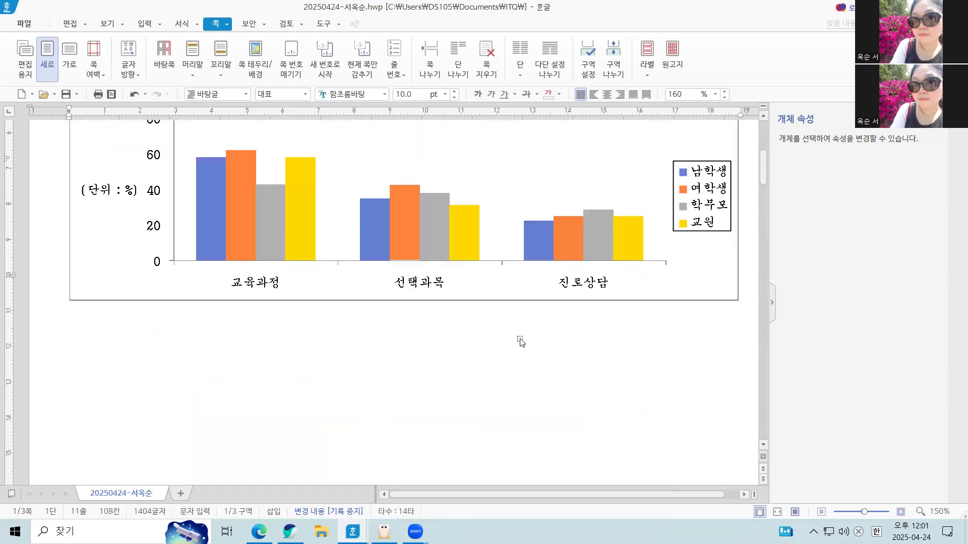
{"action": "scroll", "coordinate": [519, 334], "scroll_direction": "down", "scroll_amount": 12}
{"action": "scroll", "coordinate": [519, 335], "scroll_direction": "up", "scroll_amount": 20}
{"action": "scroll", "coordinate": [499, 315], "scroll_direction": "down", "scroll_amount": 10}
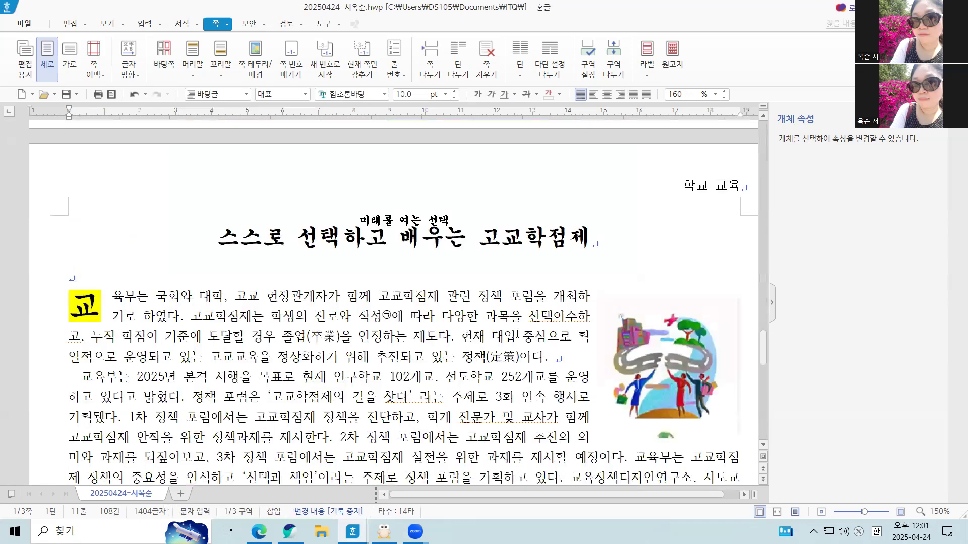
{"action": "scroll", "coordinate": [483, 296], "scroll_direction": "up", "scroll_amount": 15}
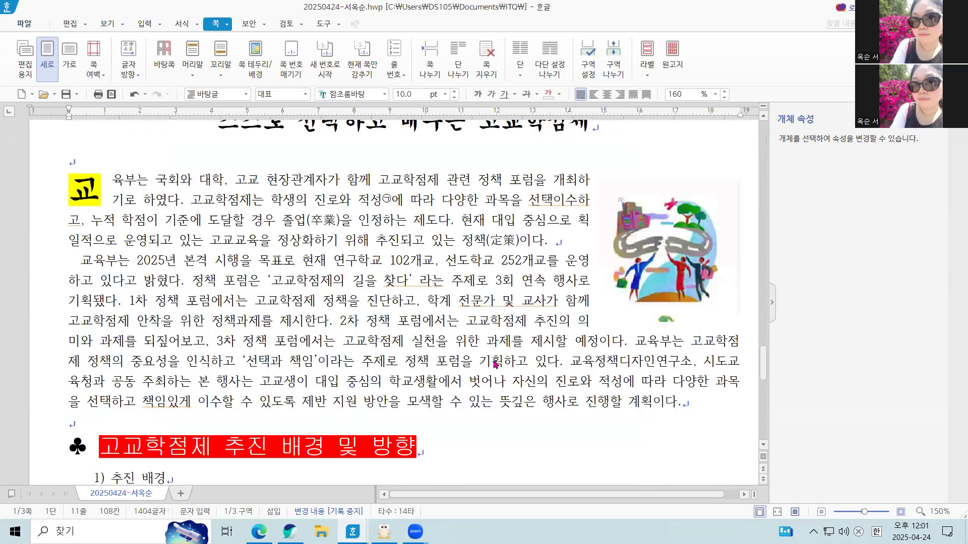
{"action": "scroll", "coordinate": [500, 369], "scroll_direction": "down", "scroll_amount": 15}
{"action": "scroll", "coordinate": [499, 370], "scroll_direction": "up", "scroll_amount": 10}
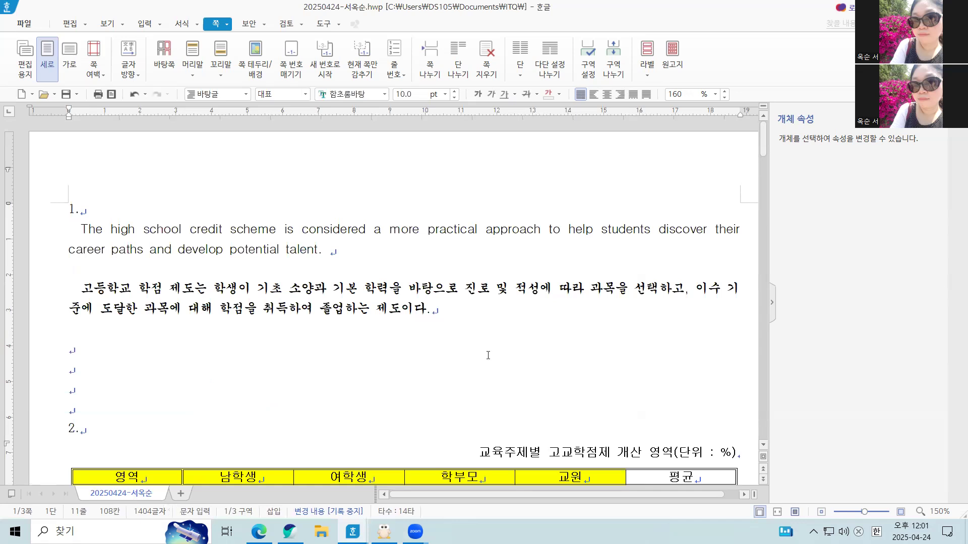
{"action": "left_click", "coordinate": [468, 330]}
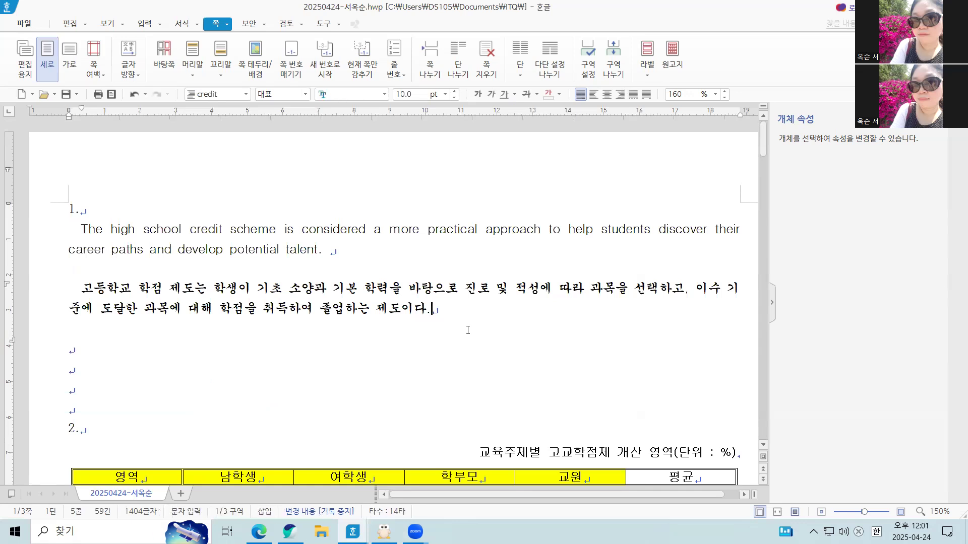
{"action": "left_click", "coordinate": [368, 79]}
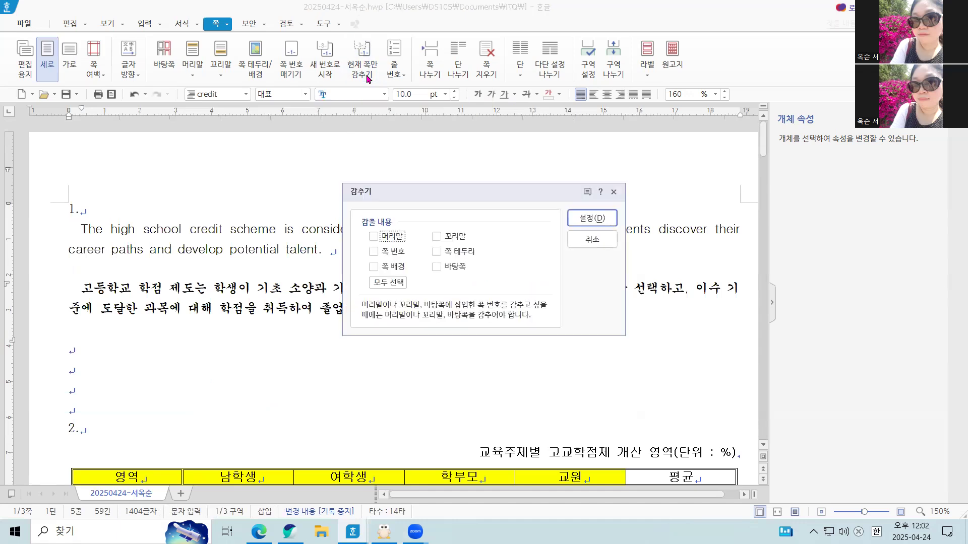
{"action": "left_click", "coordinate": [374, 252]}
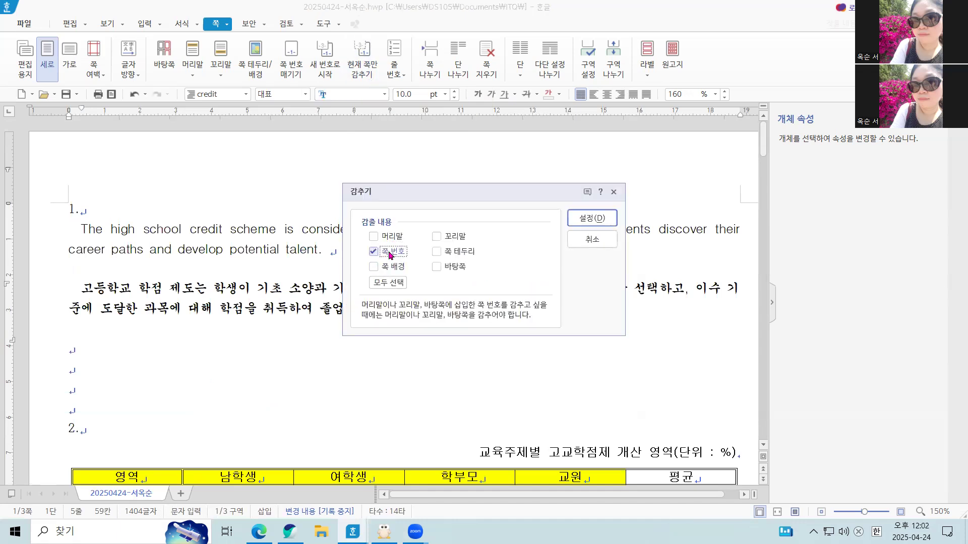
{"action": "left_click", "coordinate": [591, 240]}
{"action": "scroll", "coordinate": [471, 379], "scroll_direction": "down", "scroll_amount": 20}
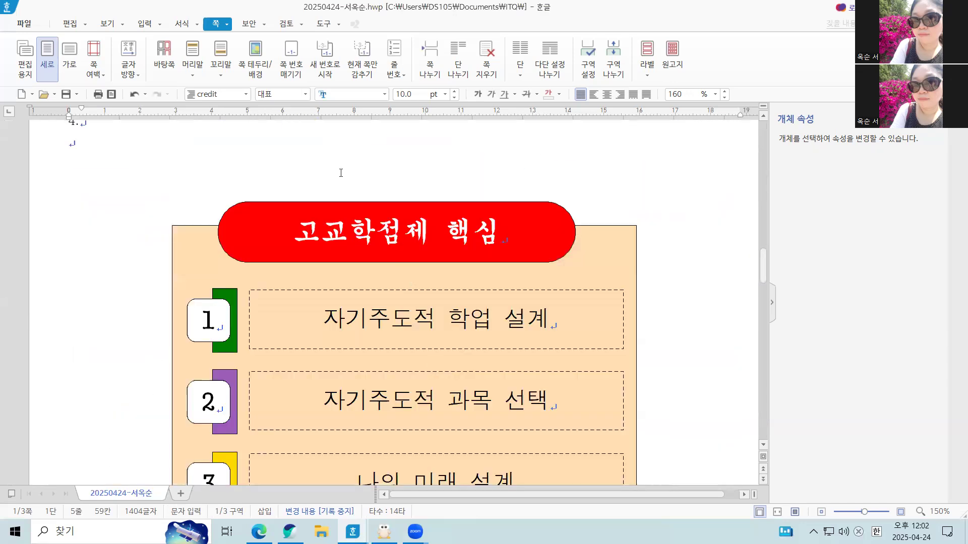
{"action": "left_click", "coordinate": [337, 173]}
{"action": "left_click", "coordinate": [359, 68]}
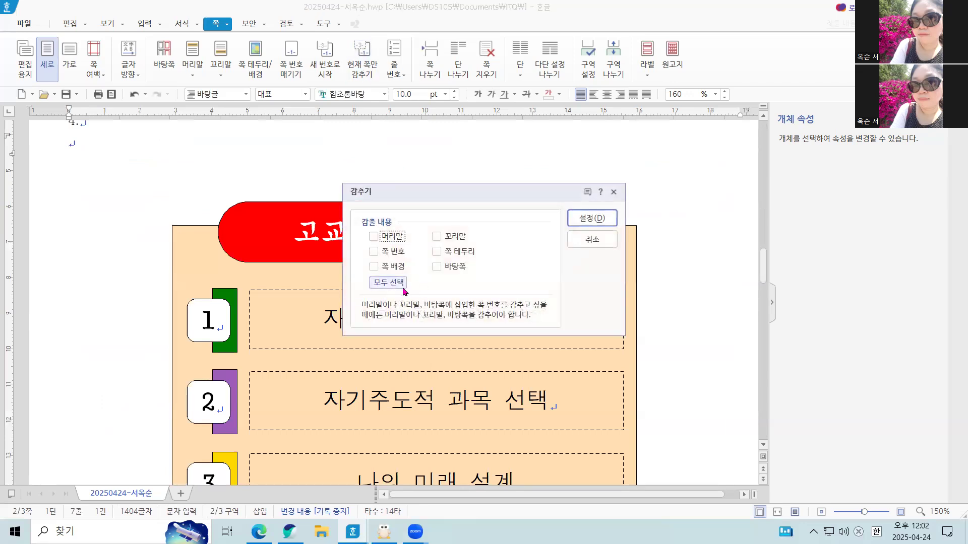
{"action": "left_click", "coordinate": [374, 251]}
{"action": "left_click", "coordinate": [615, 193]}
Check the last page's page number and layout, and view the options for restarting the numbering.
{"action": "scroll", "coordinate": [627, 406], "scroll_direction": "down", "scroll_amount": 20}
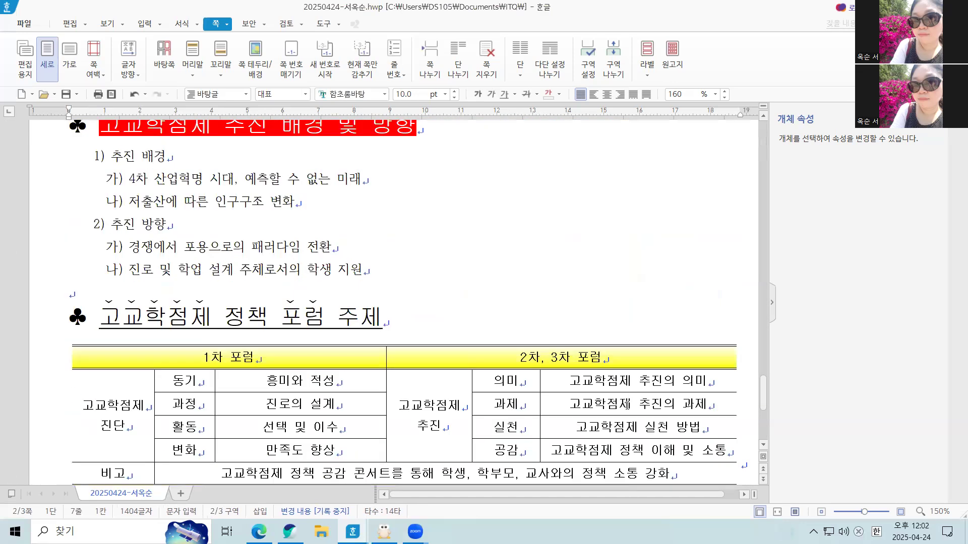
{"action": "scroll", "coordinate": [627, 406], "scroll_direction": "down", "scroll_amount": 5}
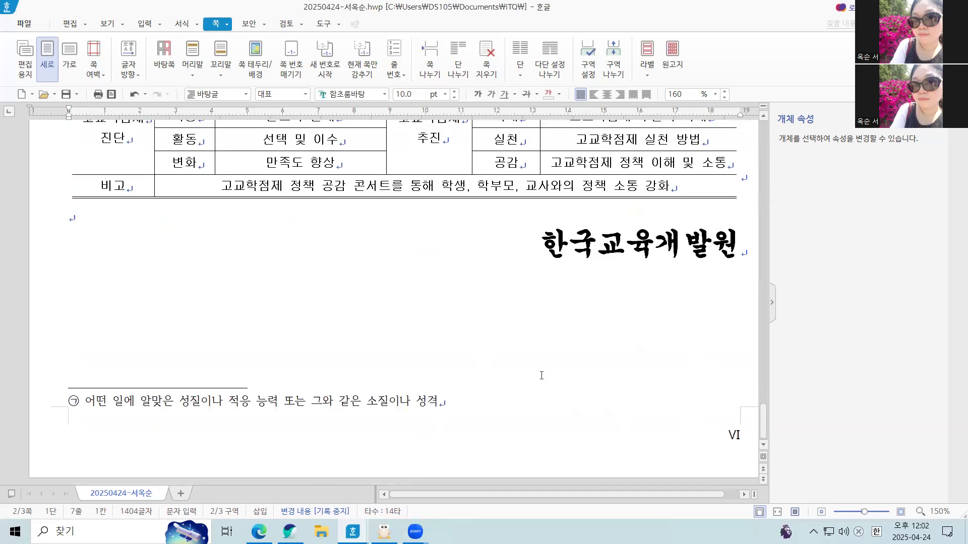
{"action": "scroll", "coordinate": [497, 357], "scroll_direction": "up", "scroll_amount": 5}
{"action": "scroll", "coordinate": [441, 381], "scroll_direction": "down", "scroll_amount": 3}
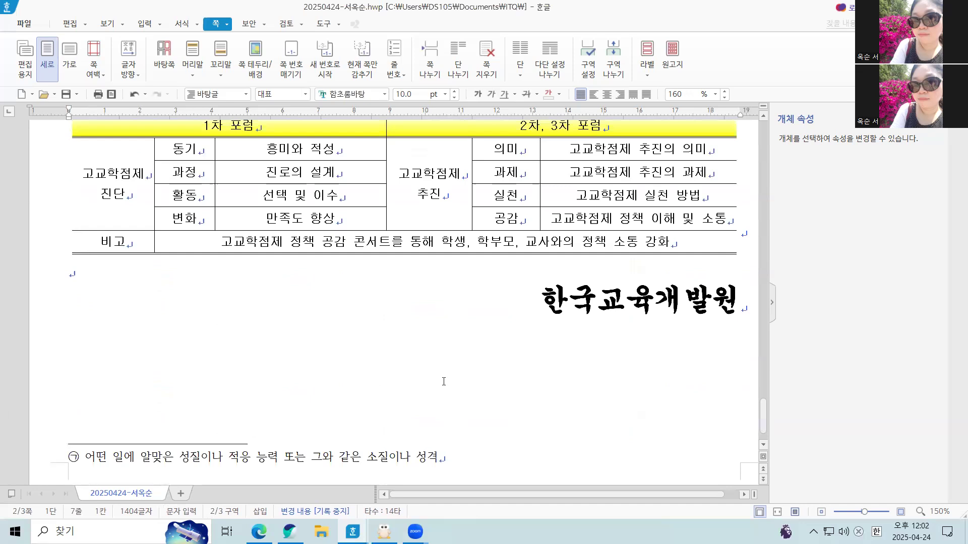
{"action": "left_click", "coordinate": [440, 382]}
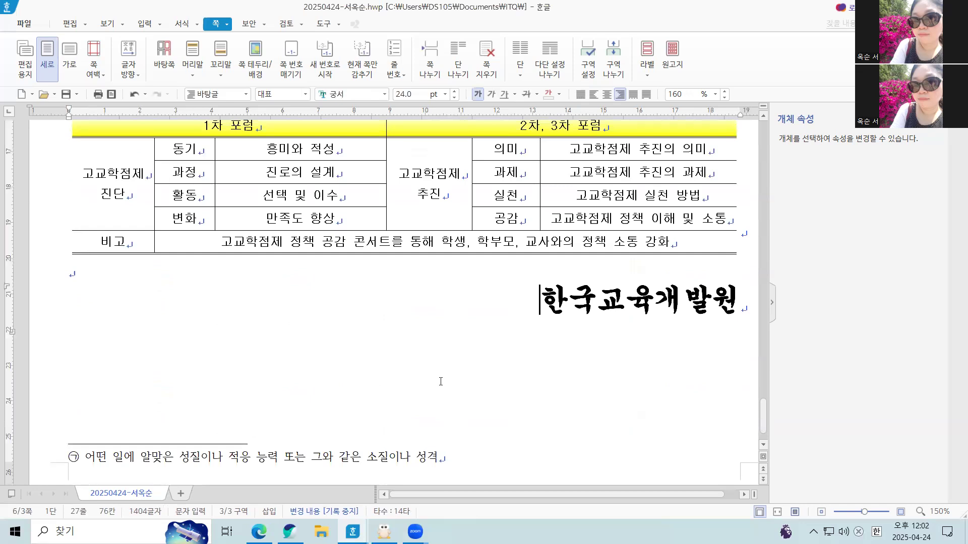
{"action": "scroll", "coordinate": [399, 396], "scroll_direction": "up", "scroll_amount": 3}
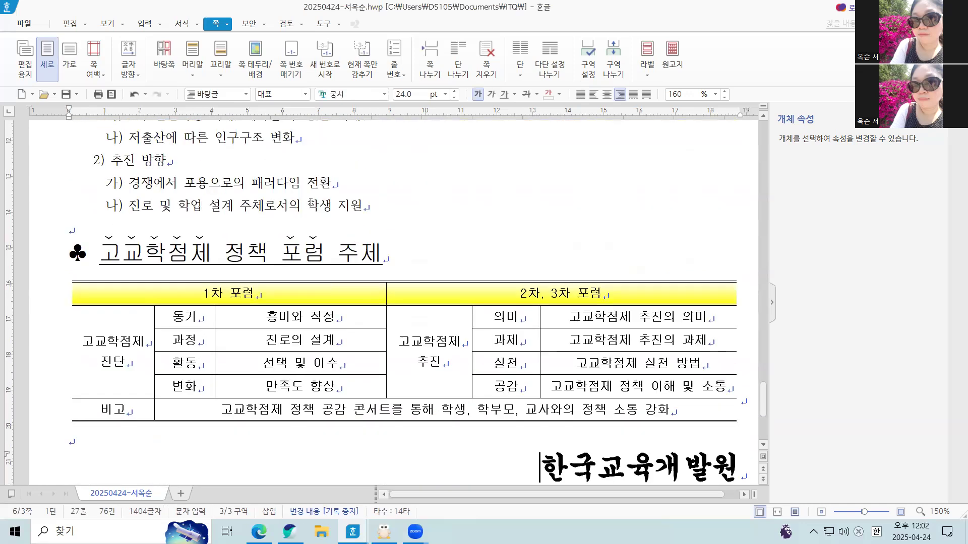
{"action": "left_click", "coordinate": [314, 195]}
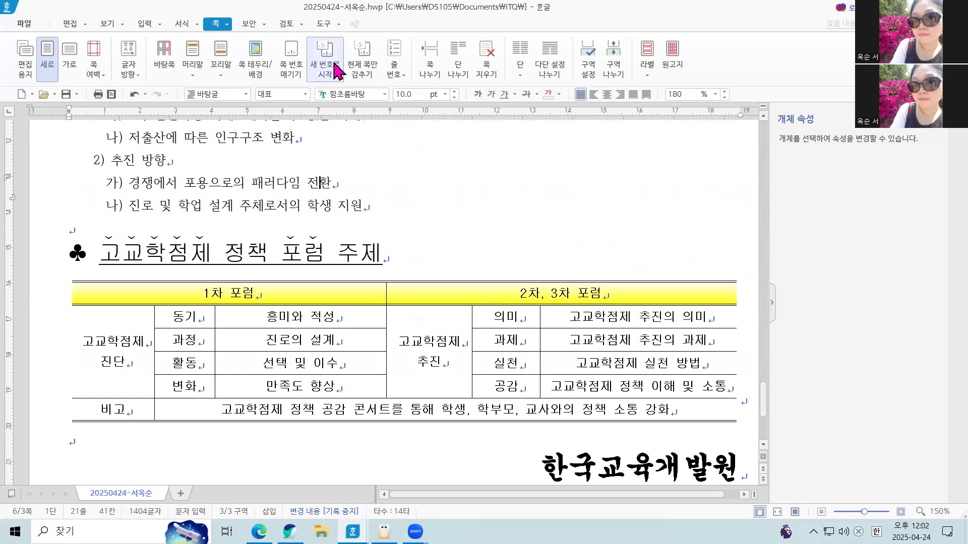
{"action": "left_click", "coordinate": [336, 71]}
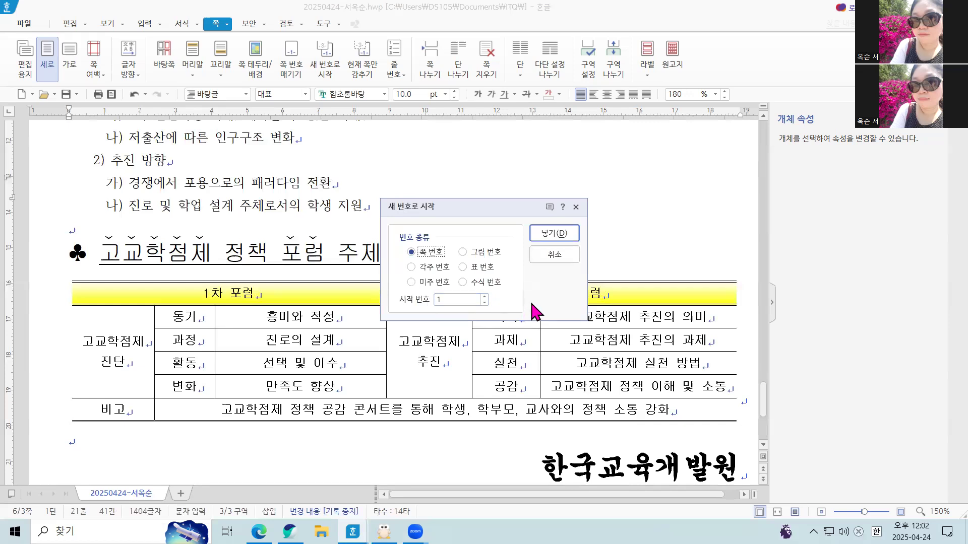
{"action": "left_click", "coordinate": [575, 258]}
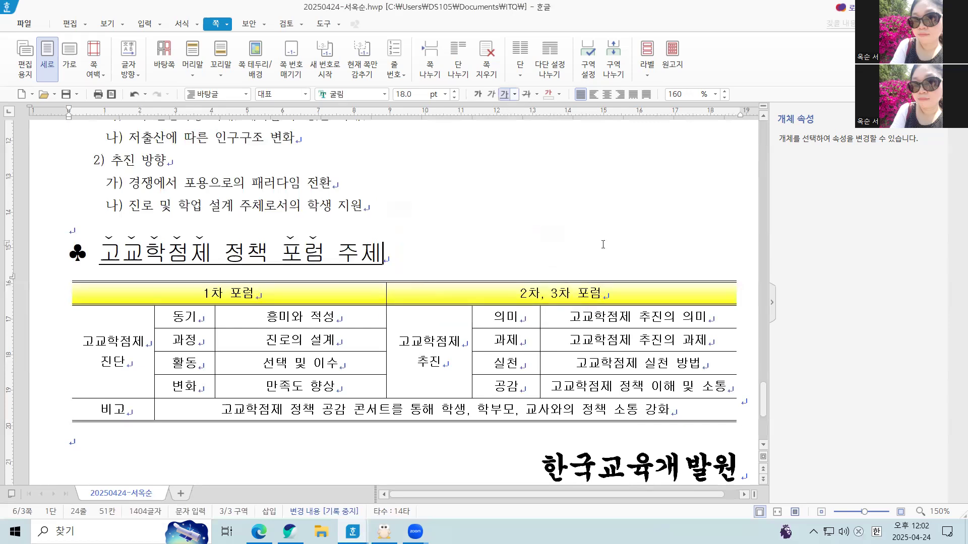